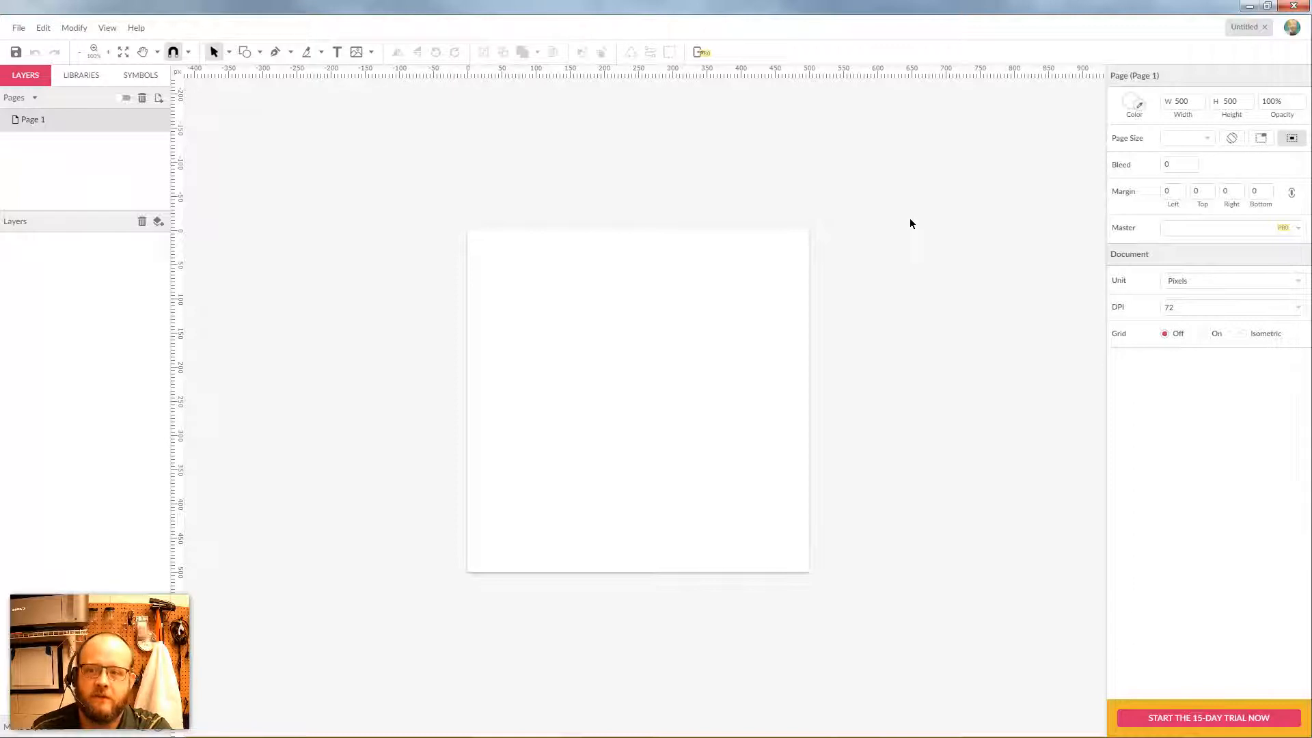
# Zoom the blank 500×500 page from 100% to 150% with Ctrl+Plus
pyautogui.hotkey('ctrl', '+')
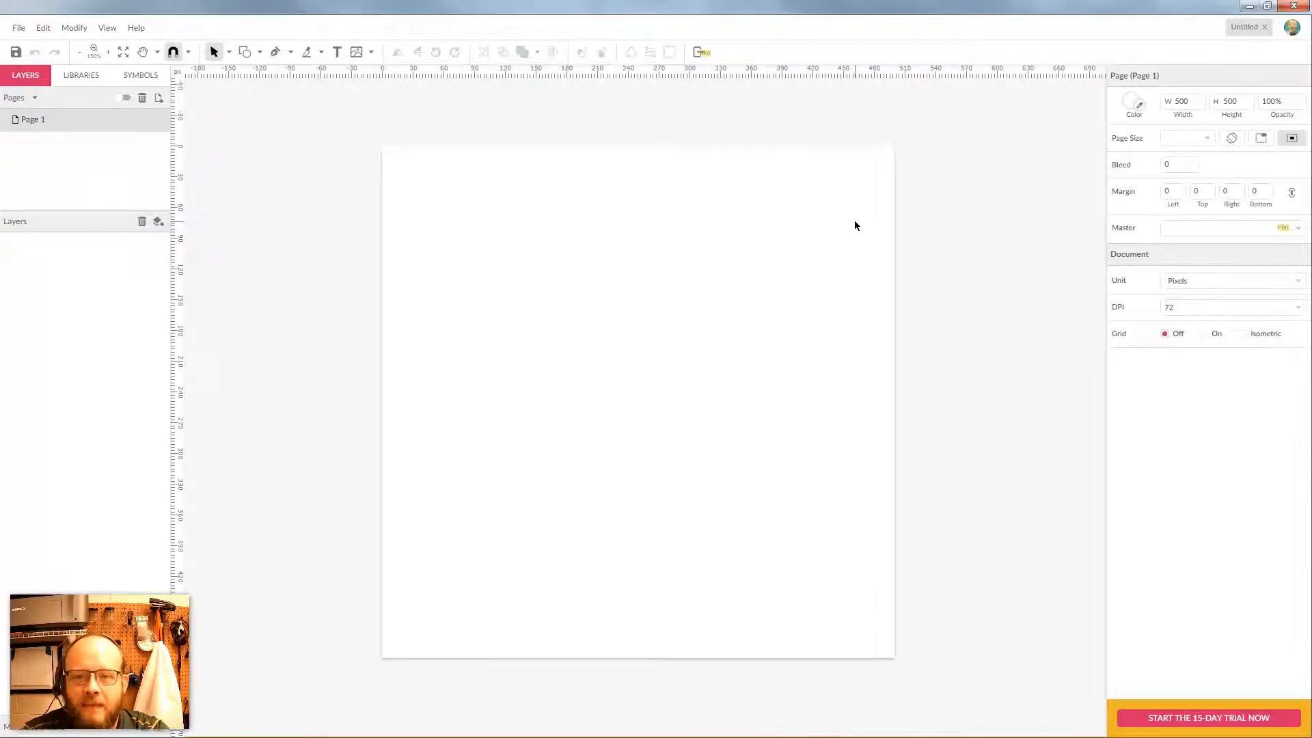
# Choose the Pen tool and set the border width for new paths to 3
pyautogui.click(277, 55)
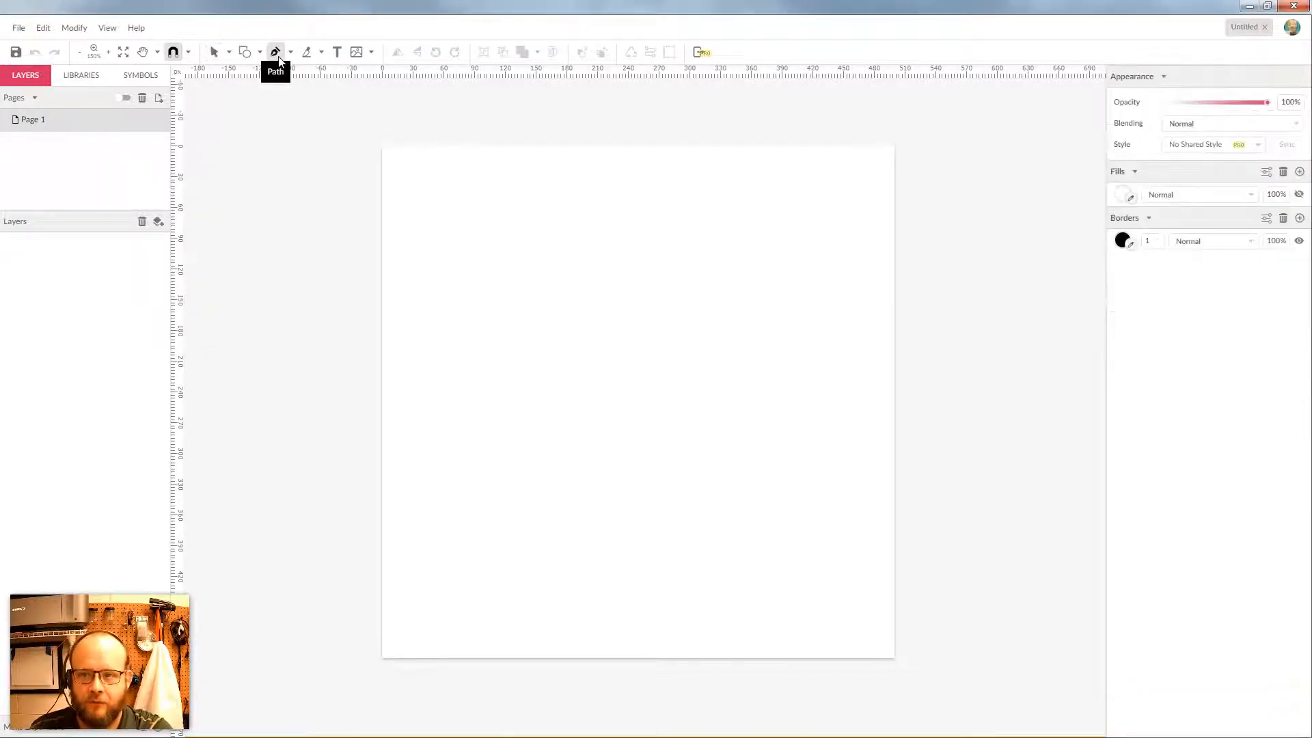
pyautogui.click(292, 52)
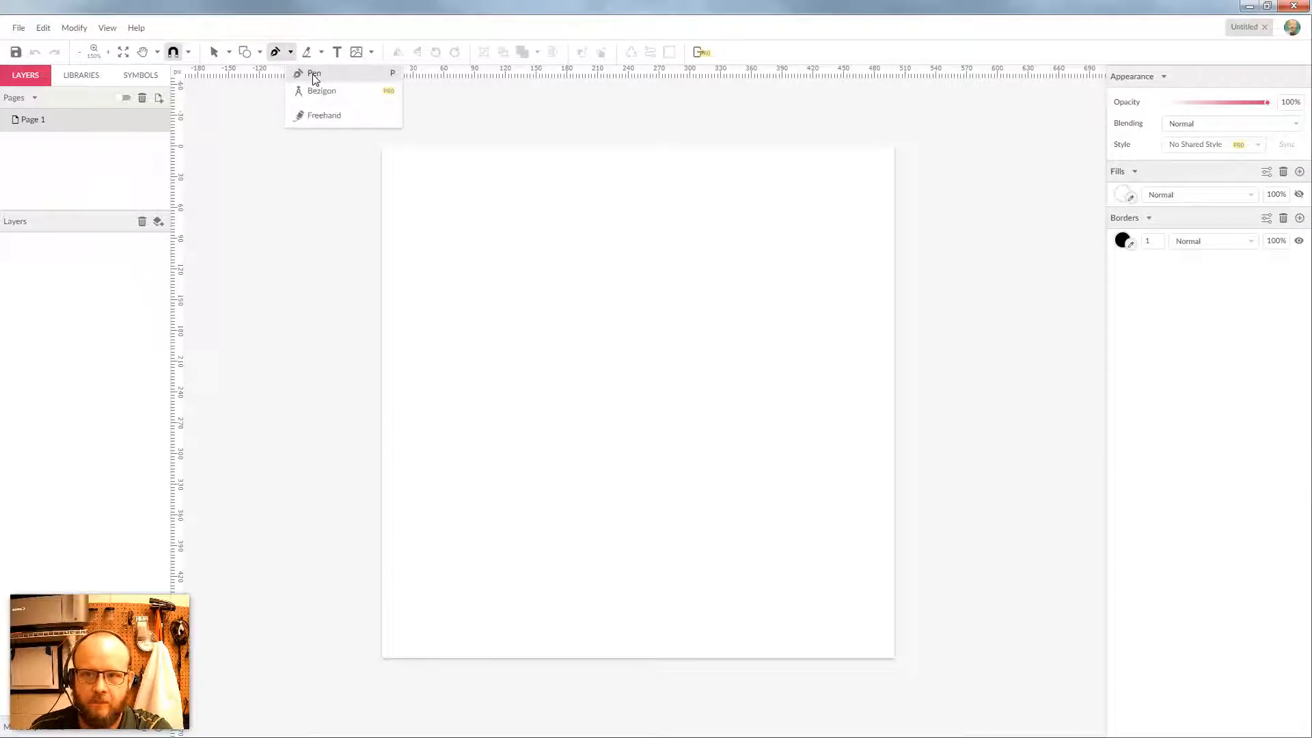
pyautogui.click(314, 75)
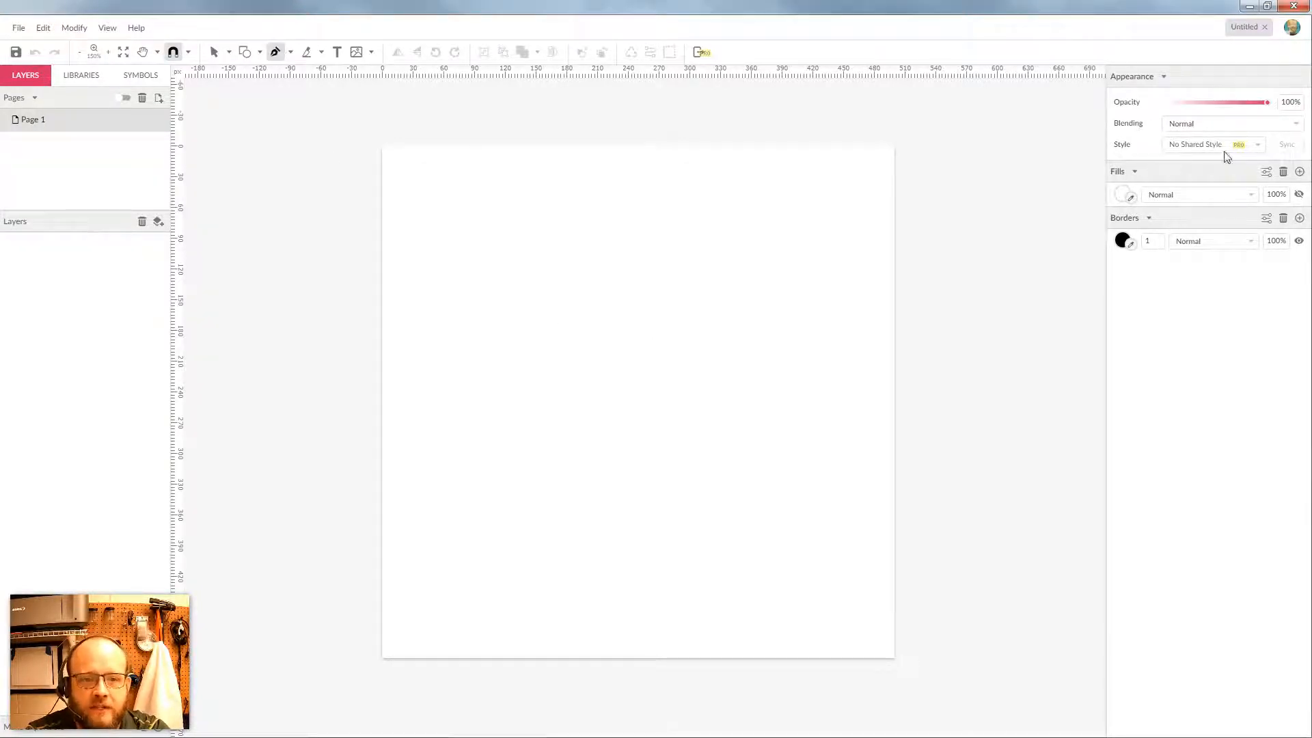
pyautogui.click(1154, 243)
pyautogui.write('3')
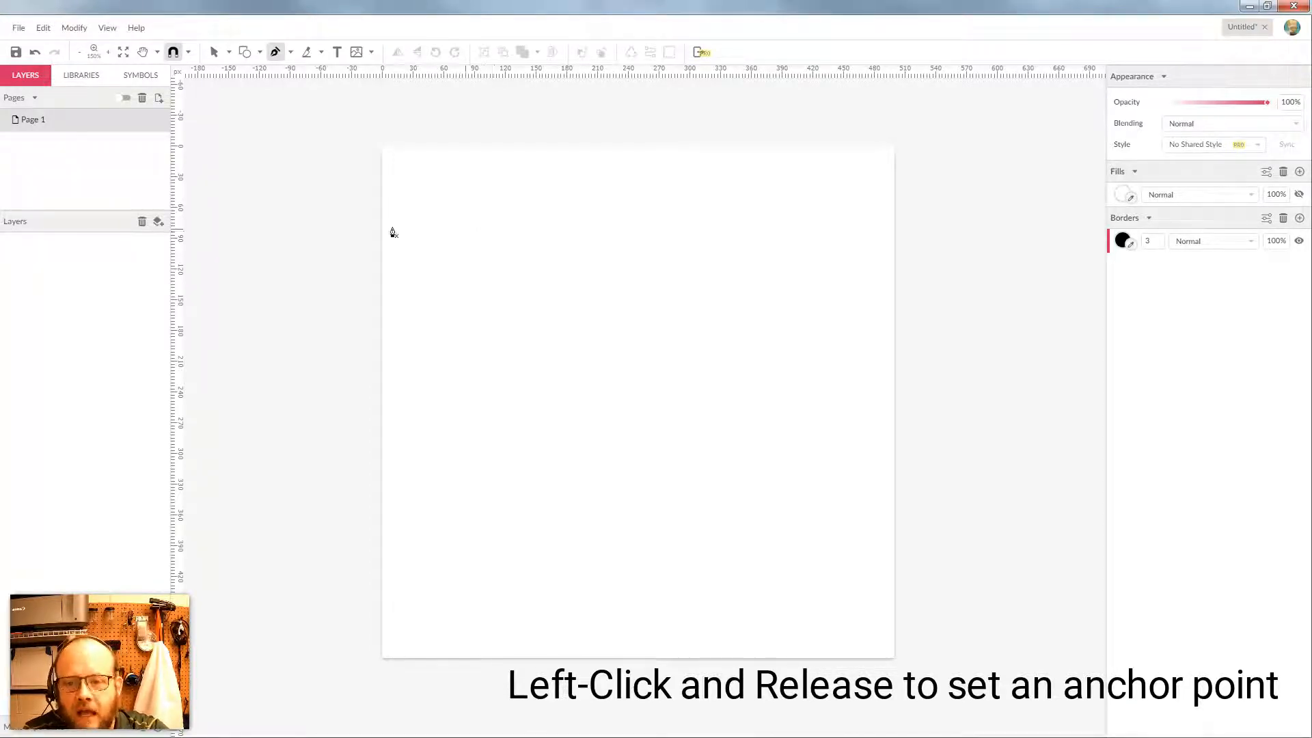
# Place fifteen zigzagging corner anchors around the page and close the path back on the first anchor
pyautogui.click(445, 203)
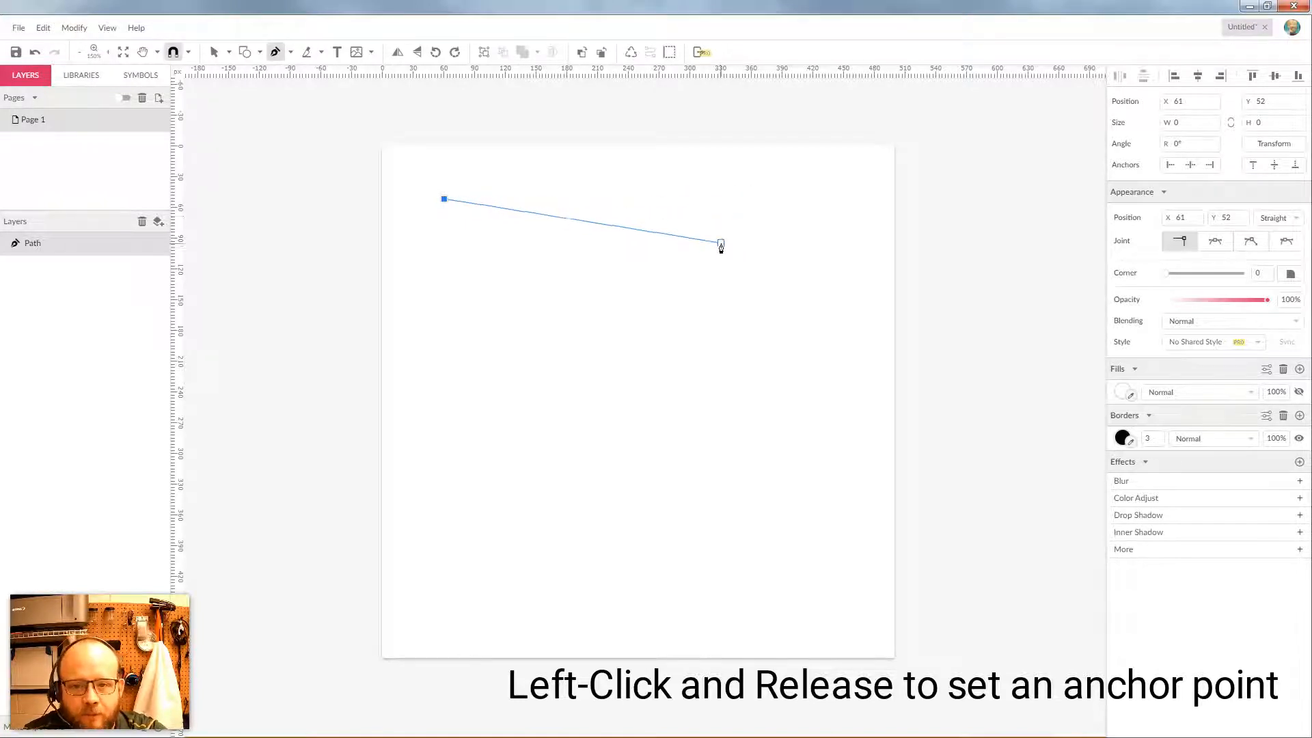
pyautogui.click(739, 295)
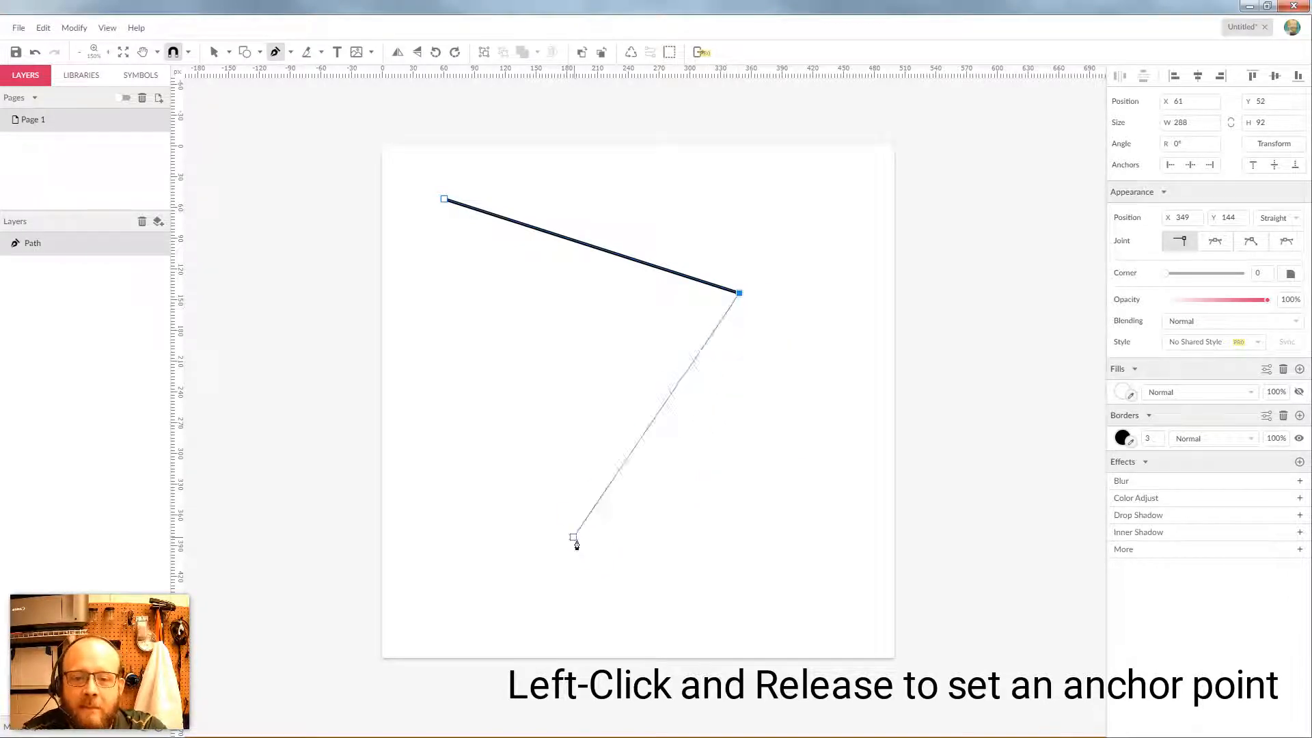
pyautogui.click(835, 503)
pyautogui.click(509, 572)
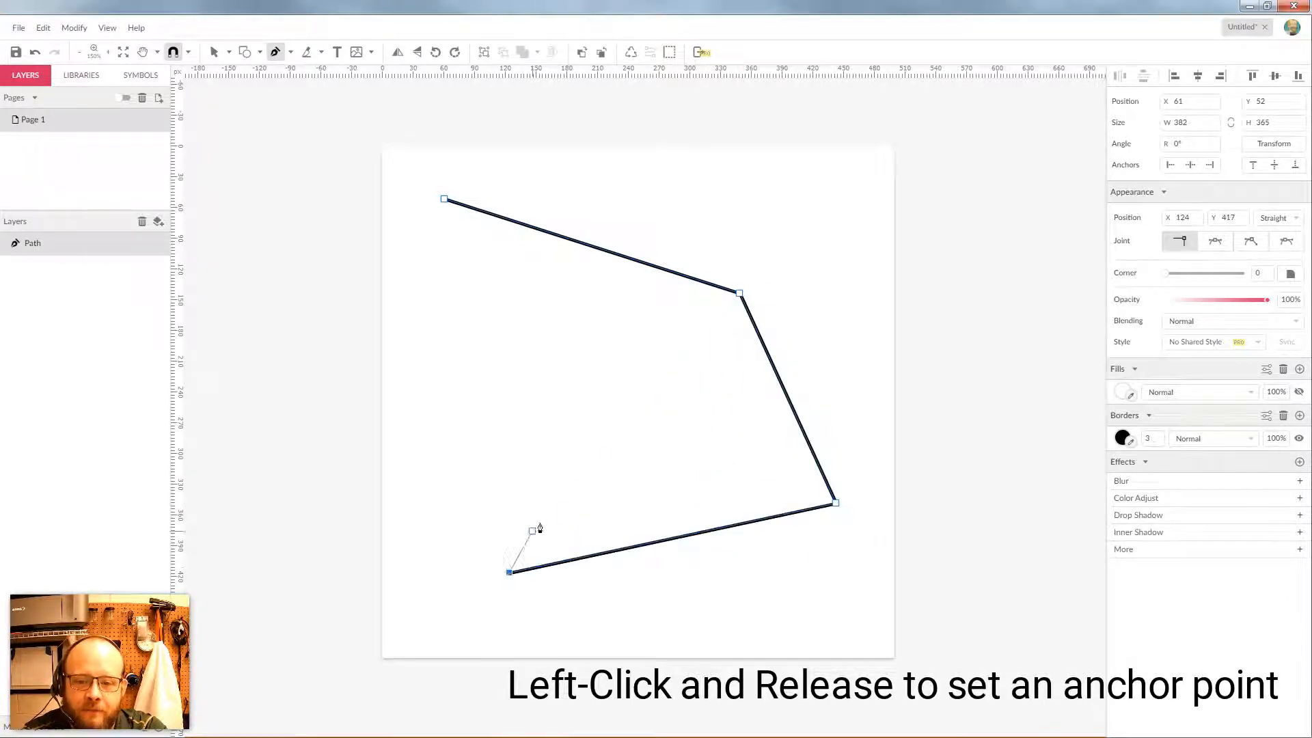
pyautogui.click(627, 441)
pyautogui.click(504, 441)
pyautogui.click(574, 343)
pyautogui.click(431, 343)
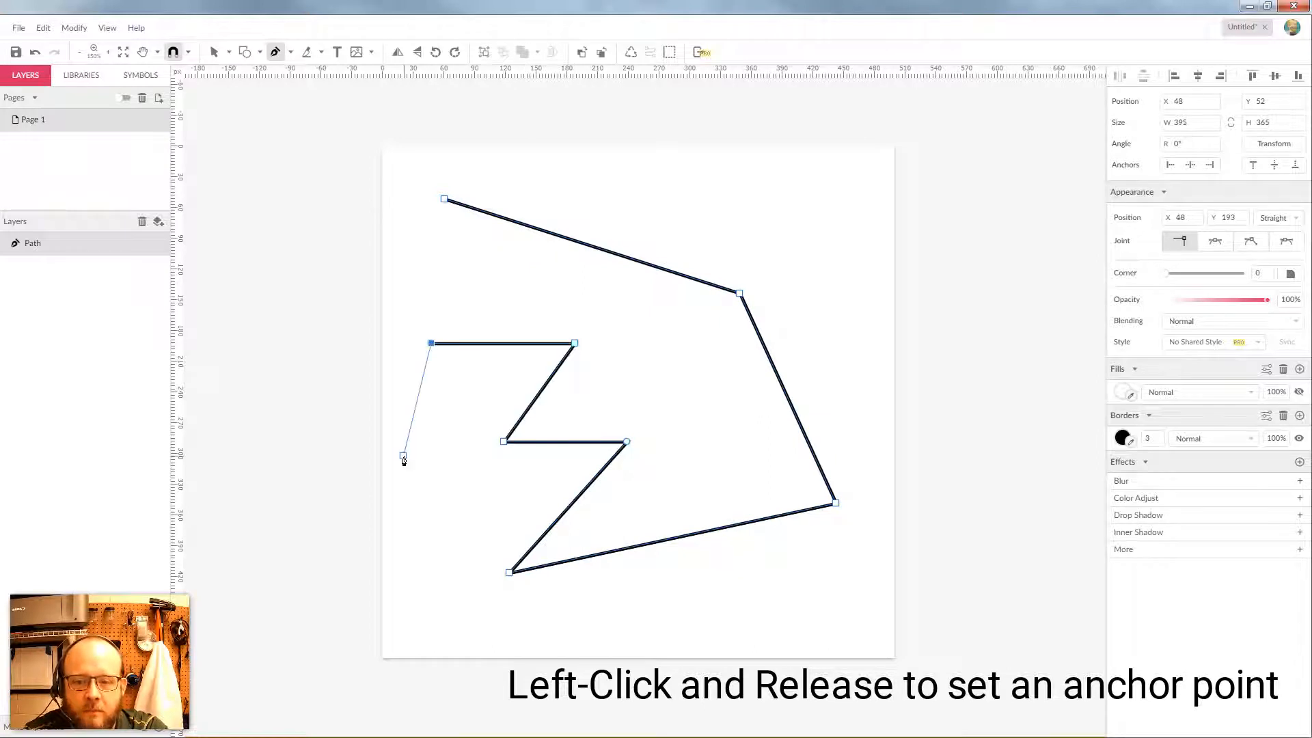
pyautogui.click(403, 456)
pyautogui.click(450, 470)
pyautogui.click(412, 494)
pyautogui.click(390, 468)
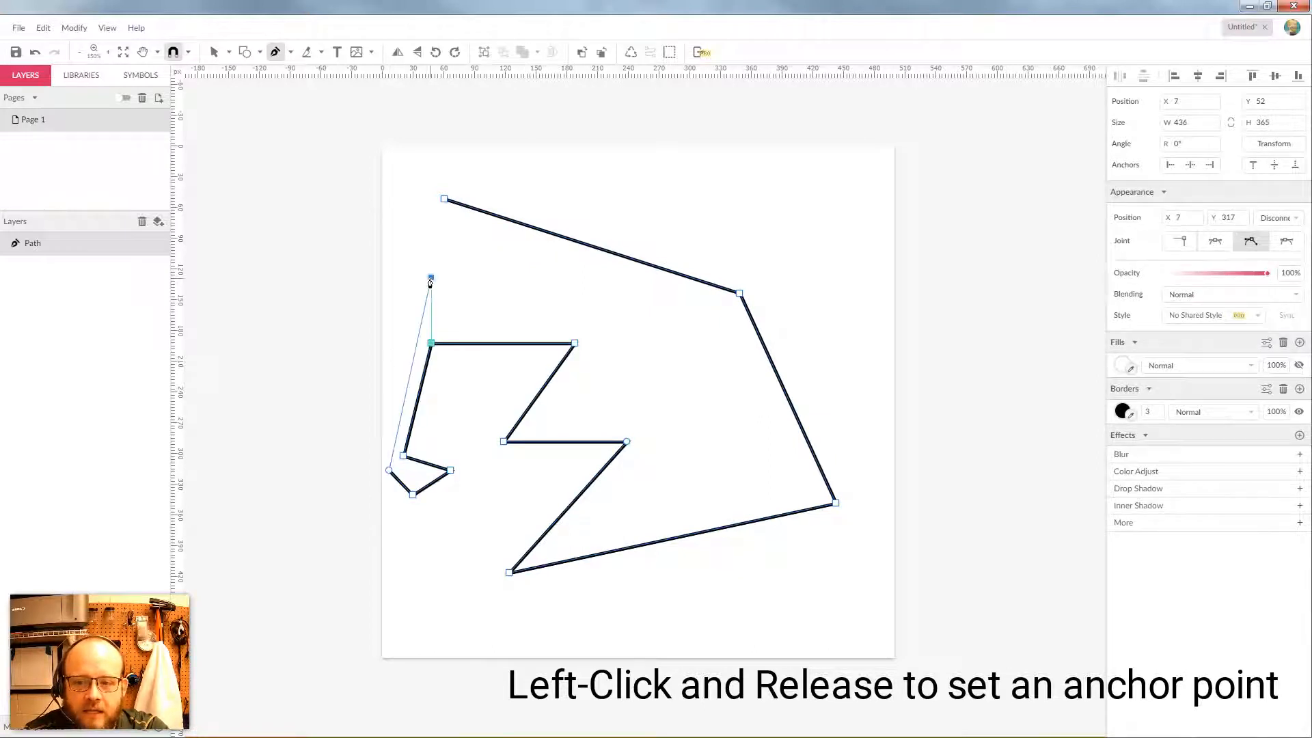
pyautogui.click(431, 278)
pyautogui.click(509, 287)
pyautogui.click(413, 220)
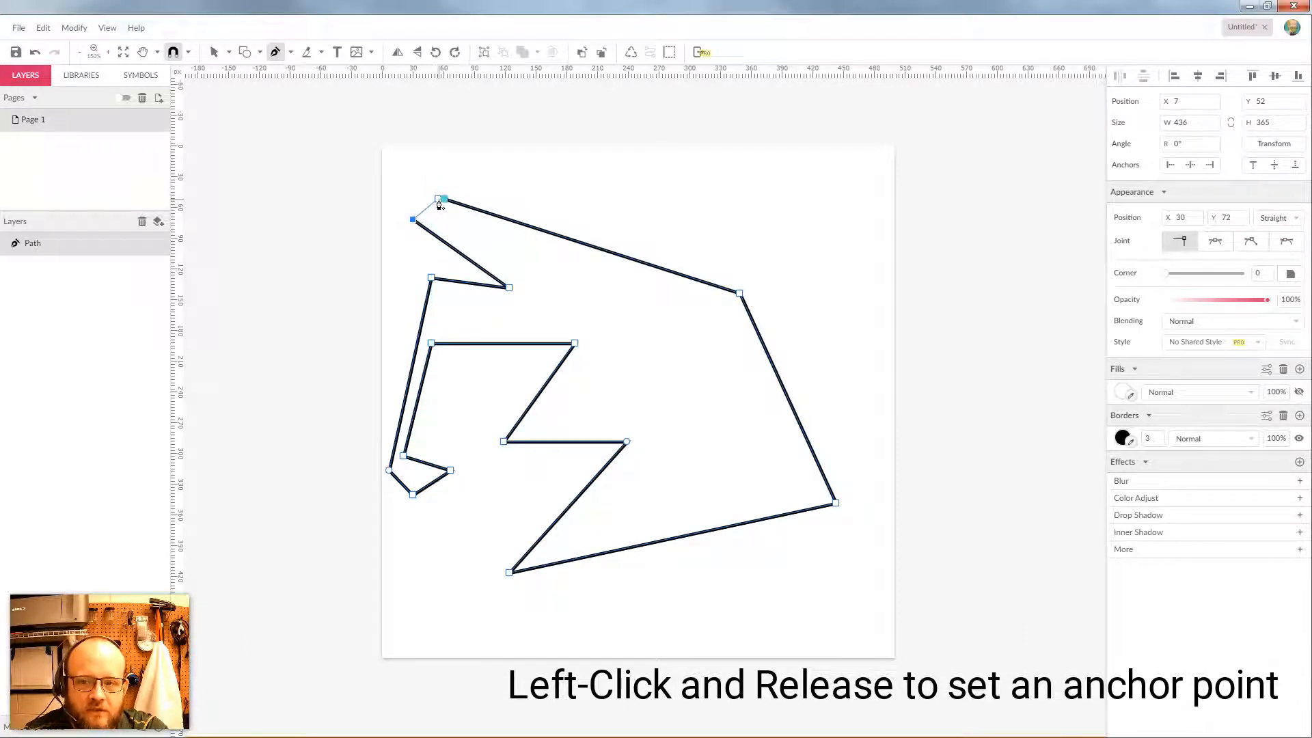
pyautogui.click(444, 199)
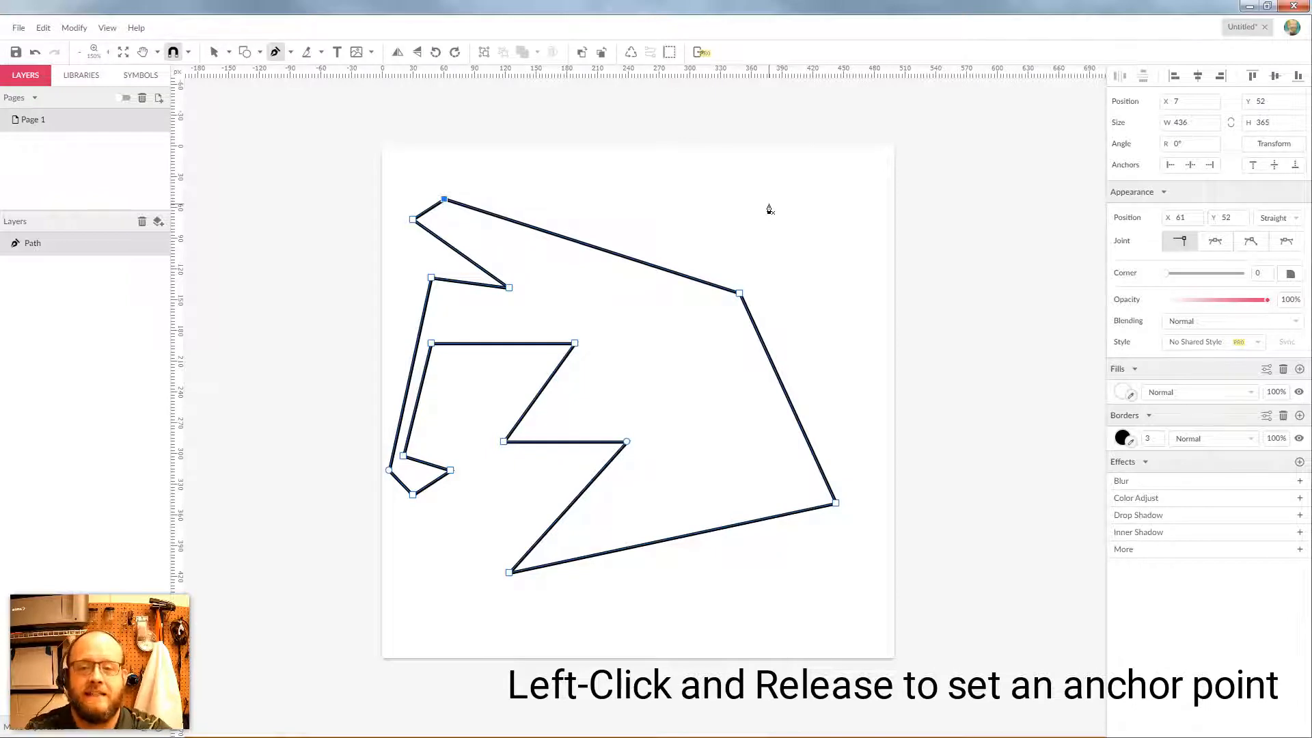
# Select the jagged shape and give it a dark red fill
pyautogui.click(214, 52)
pyautogui.click(648, 220)
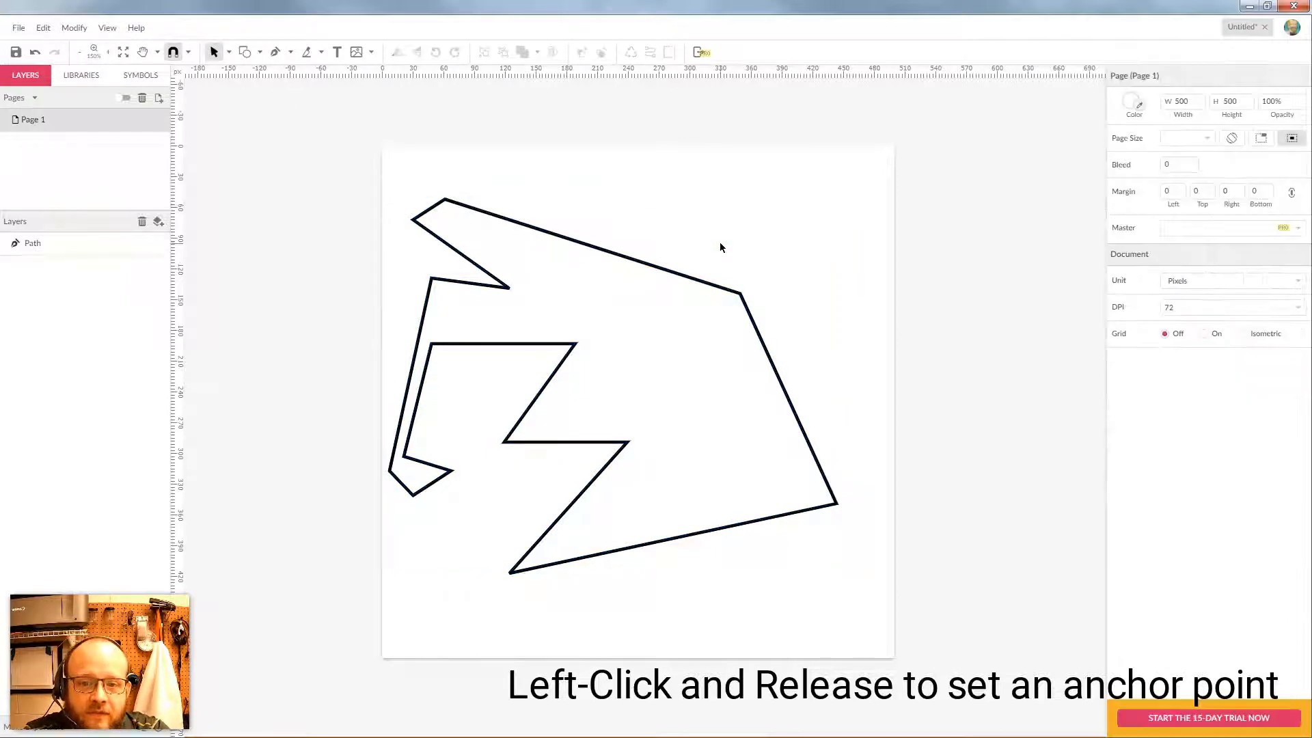
pyautogui.click(667, 317)
pyautogui.click(1126, 337)
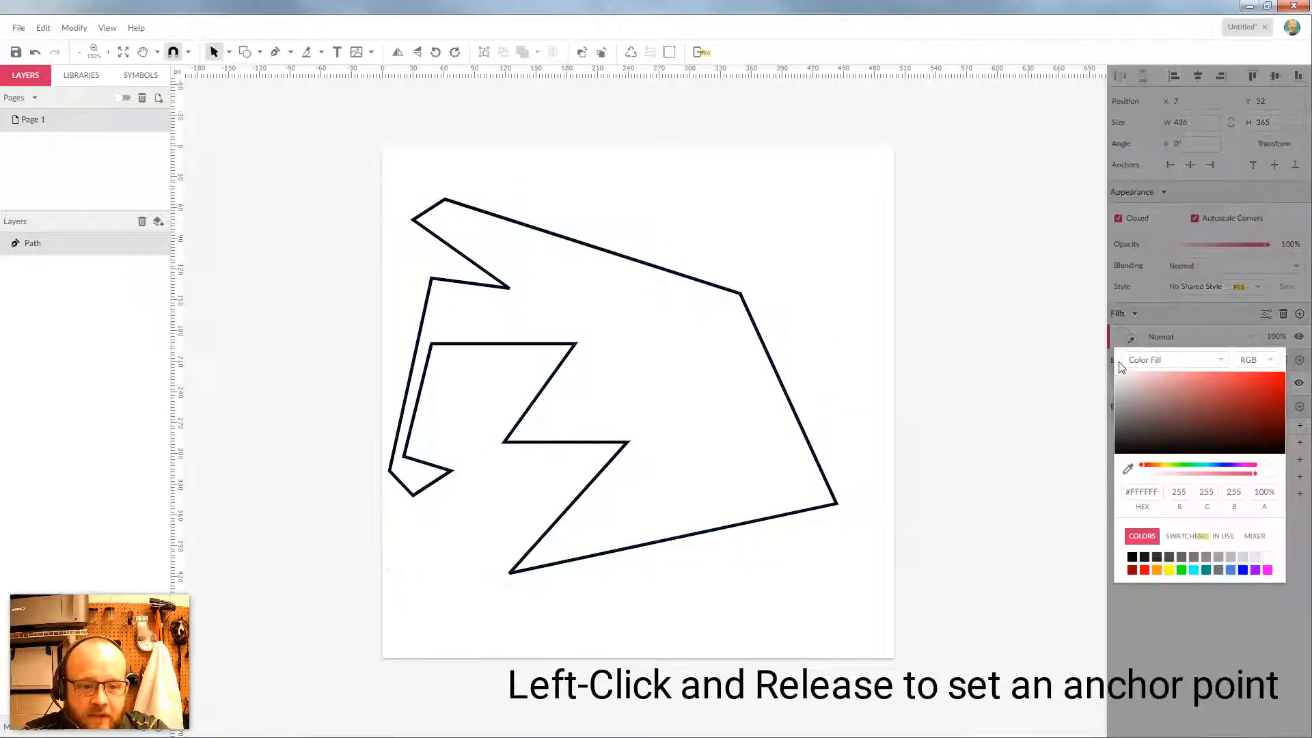
pyautogui.click(1216, 396)
pyautogui.click(1224, 402)
pyautogui.click(1167, 322)
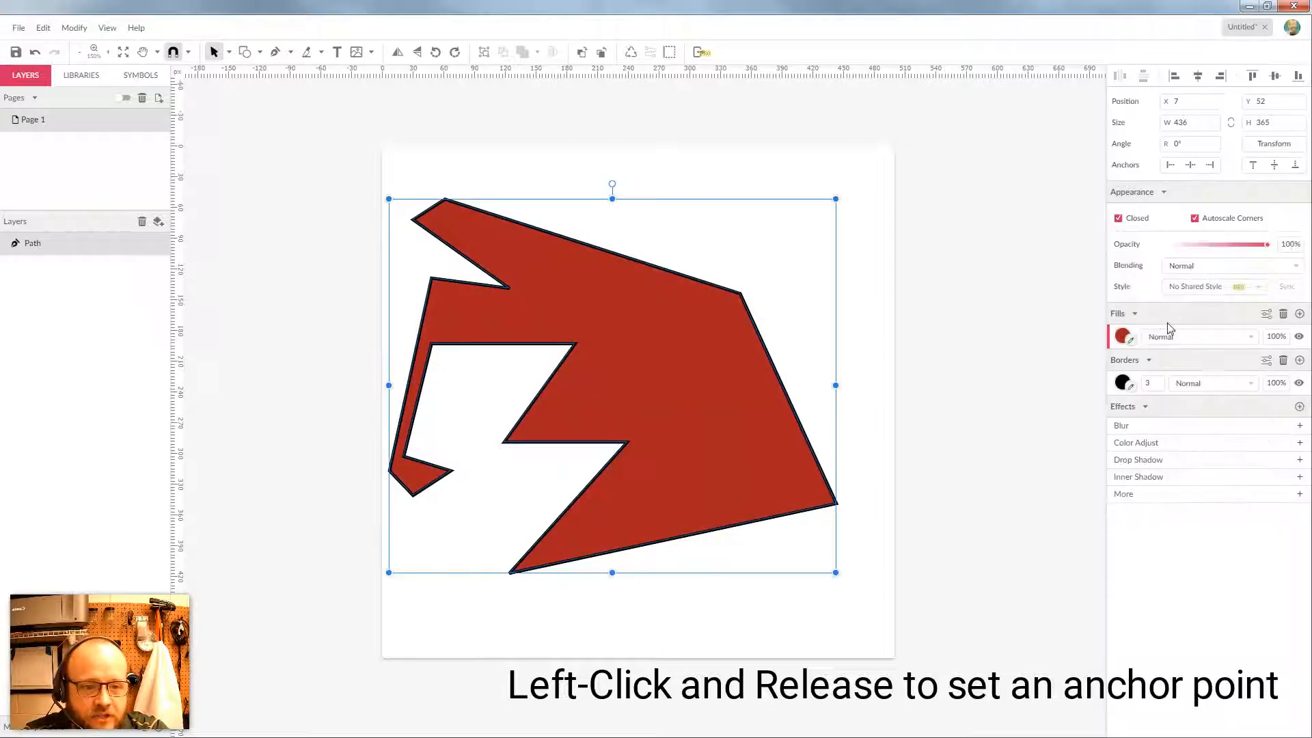
# In the border options, change the corner join and set the border position to Center
pyautogui.click(1266, 360)
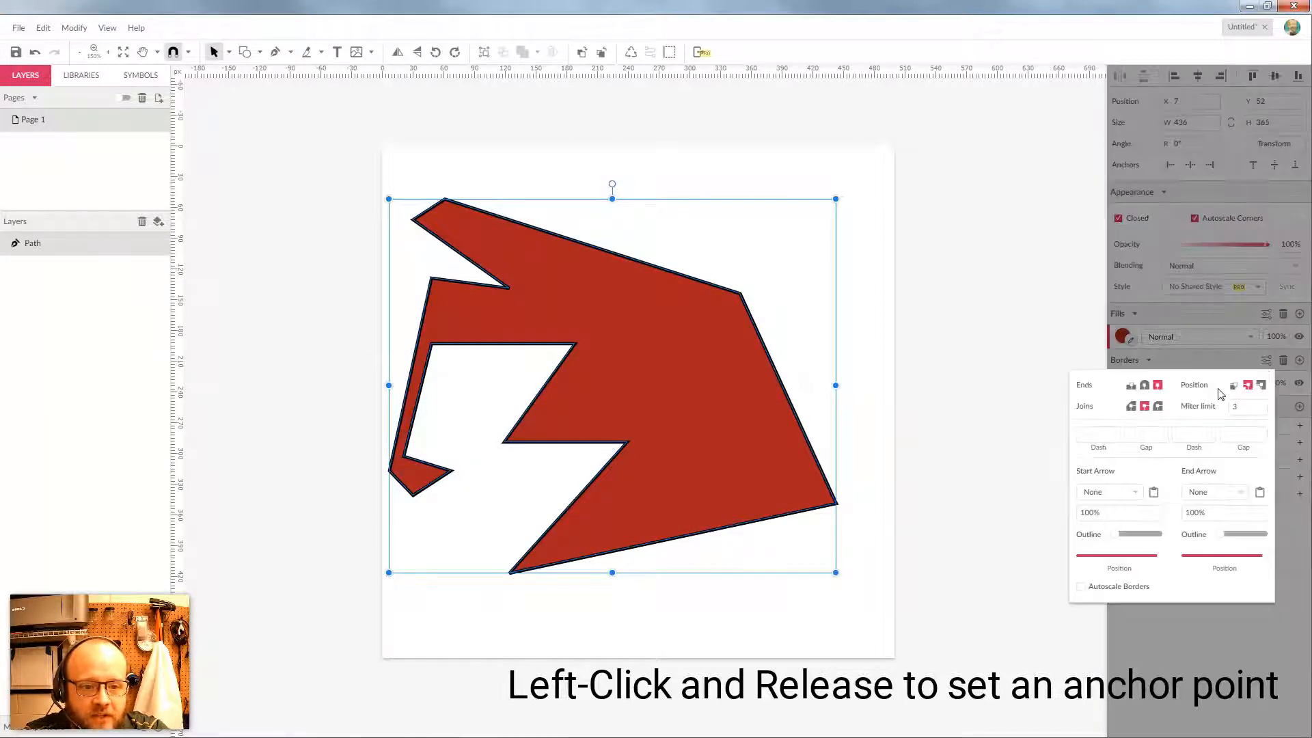
pyautogui.click(1131, 406)
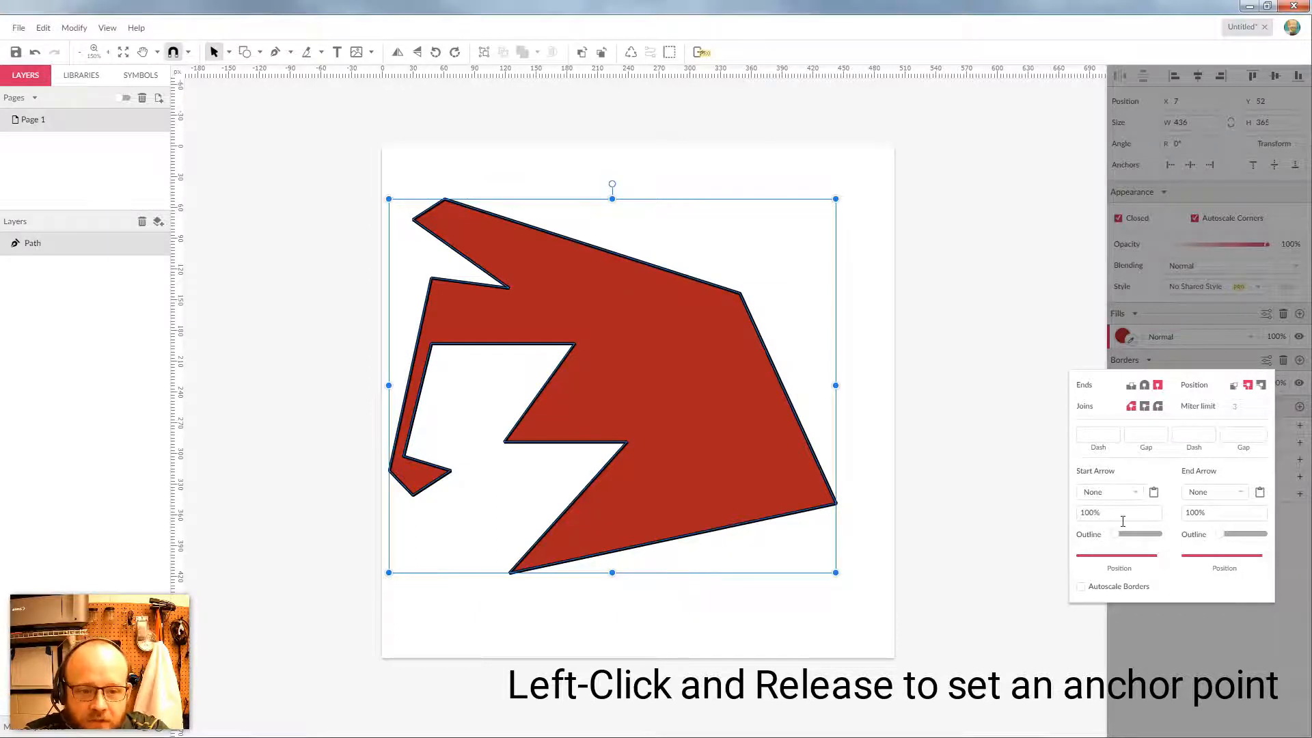
pyautogui.click(1140, 535)
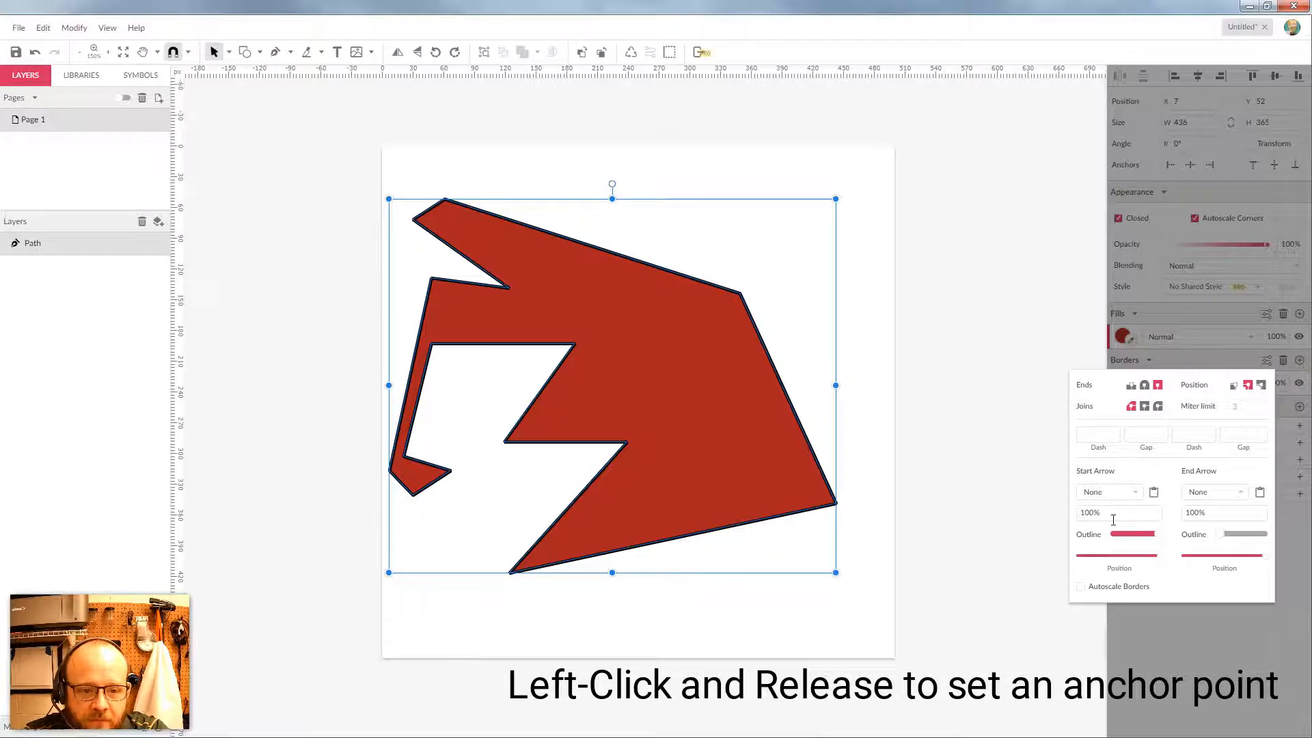
pyautogui.click(1114, 535)
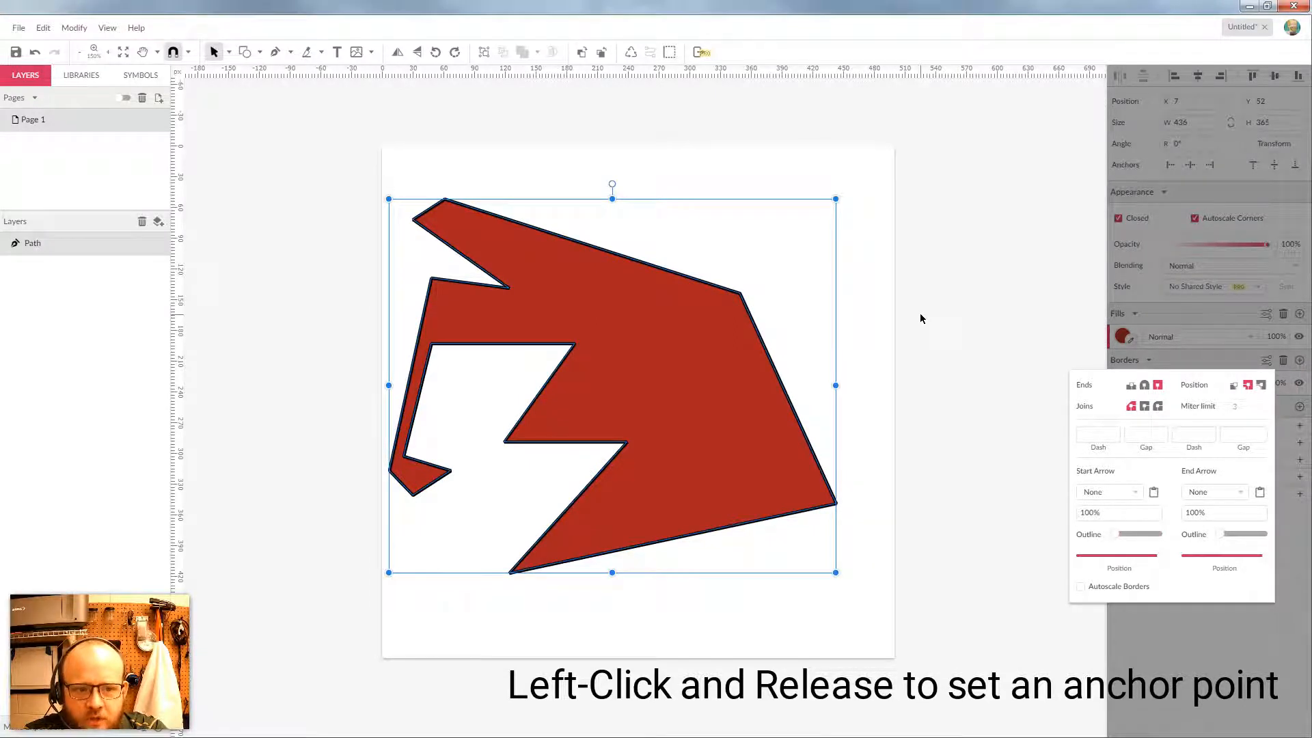
pyautogui.click(1234, 386)
pyautogui.click(1261, 386)
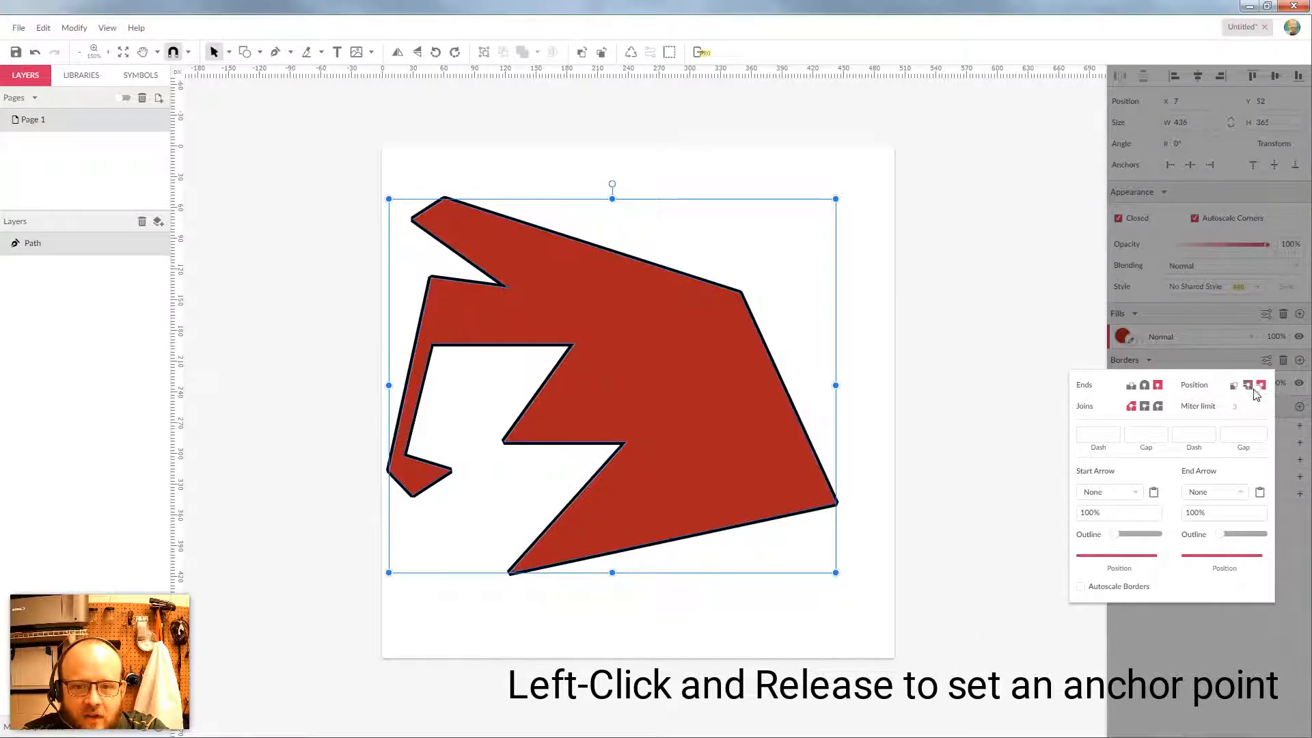
pyautogui.click(1249, 386)
# Make the border dashed with Dash 50 and Gap 50
pyautogui.click(1106, 438)
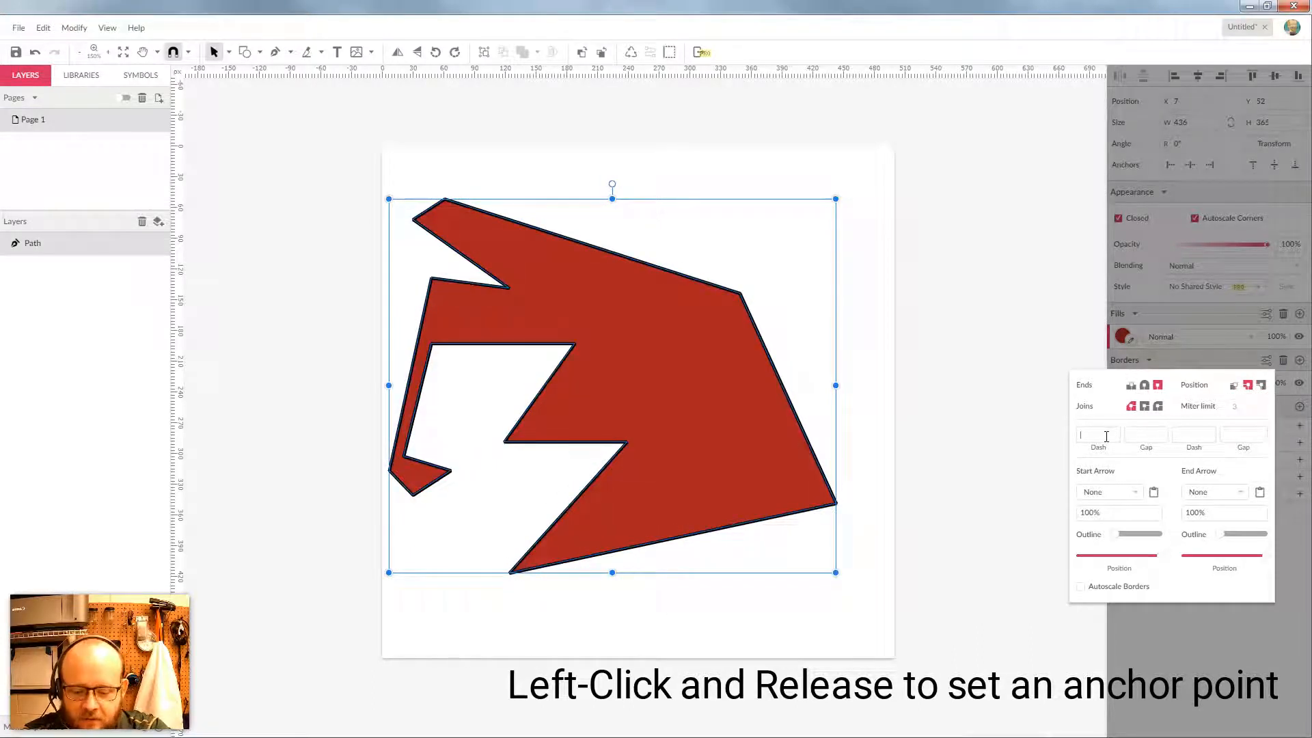
pyautogui.write('50')
pyautogui.press('Tab')
pyautogui.write('50')
pyautogui.press('Tab')
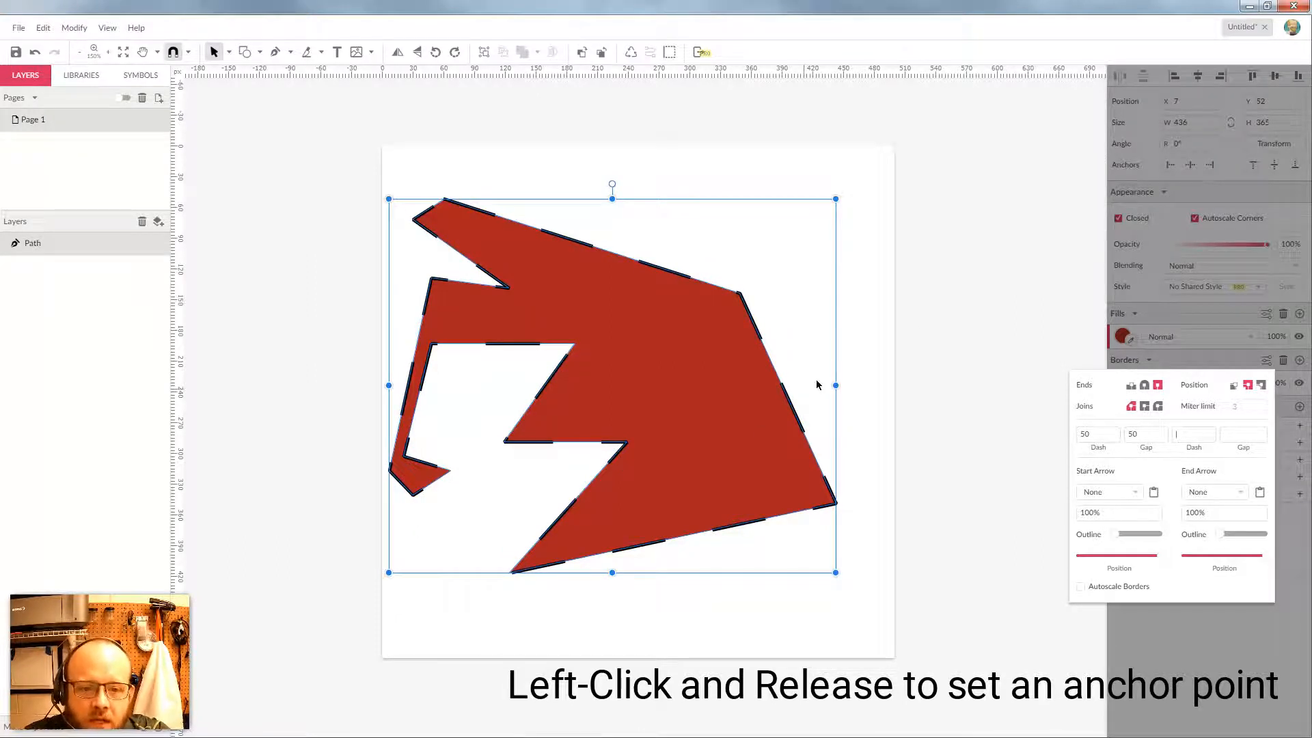
pyautogui.click(925, 301)
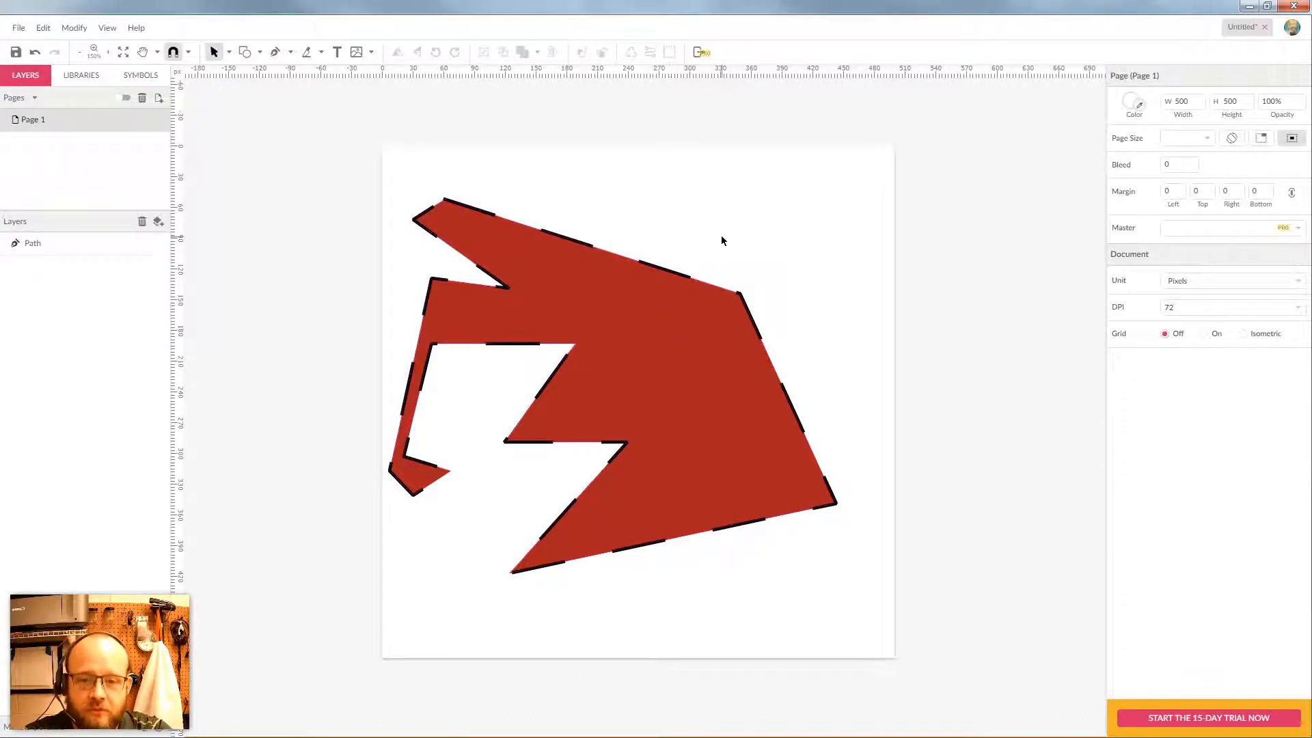
# Delete the dashed red shape from the page
pyautogui.moveTo(777, 230); pyautogui.dragTo(656, 372)
pyautogui.press('Delete')
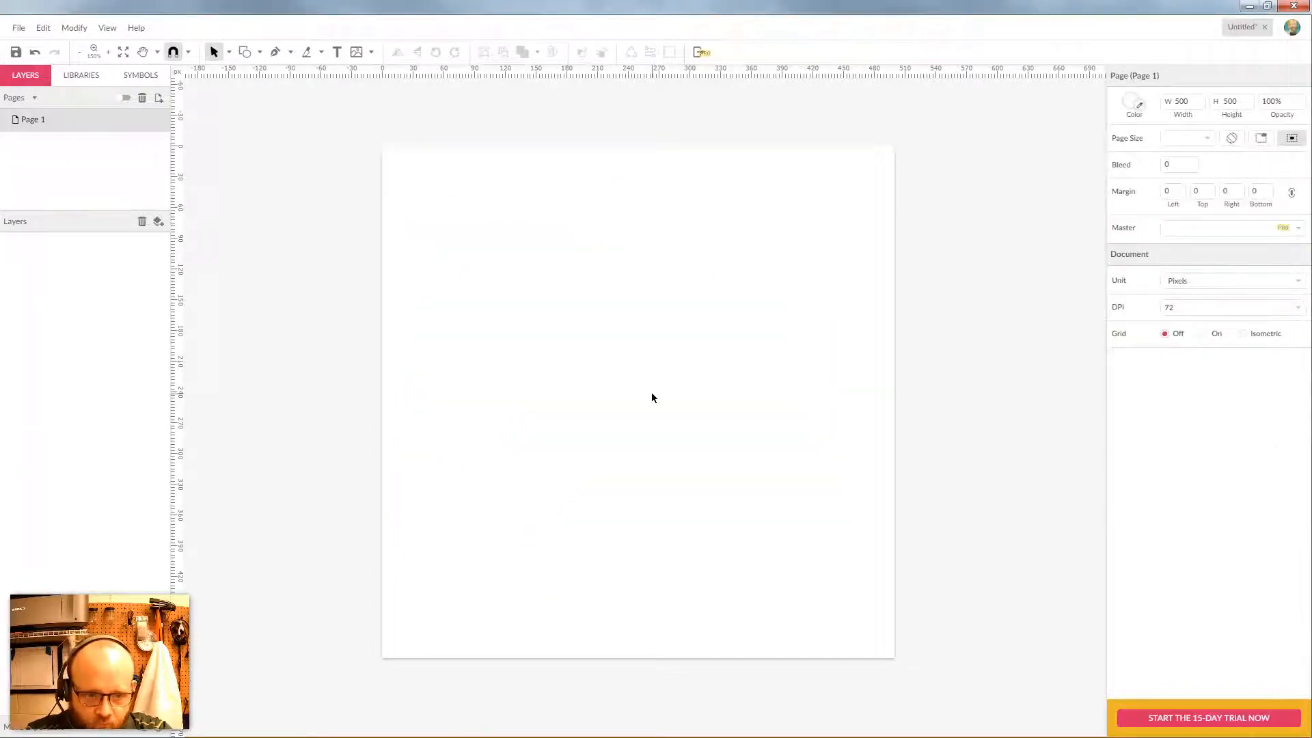
pyautogui.click(275, 52)
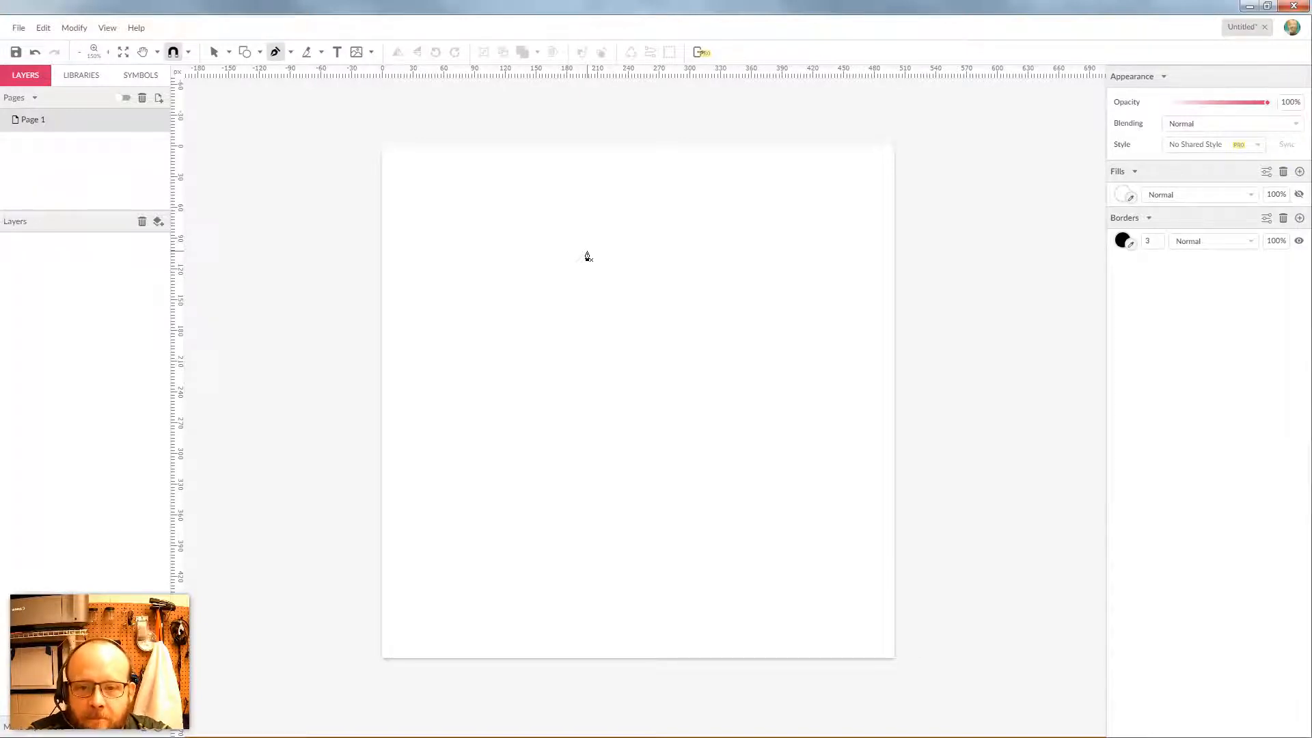
# Add a 'Bezier' text label in the page's top-left corner and place a new path's first anchor
pyautogui.click(337, 52)
pyautogui.click(468, 173)
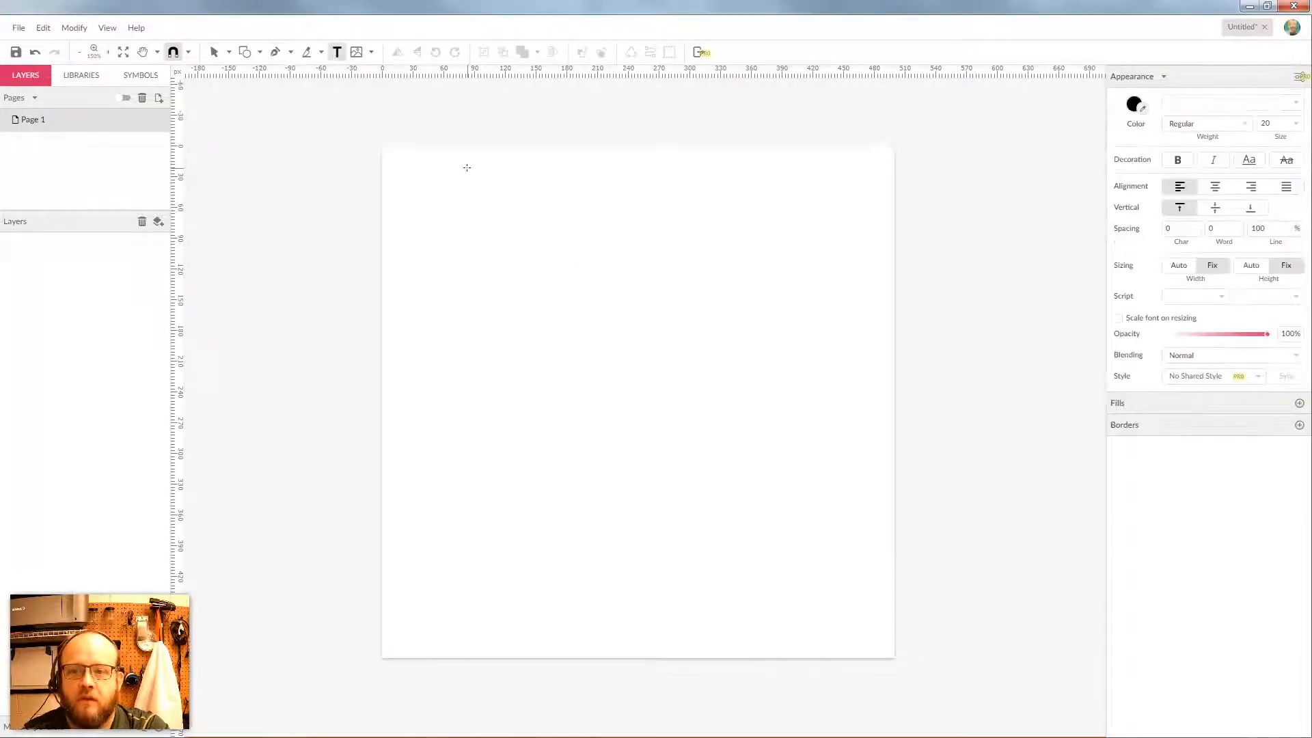
pyautogui.write('Bexier')
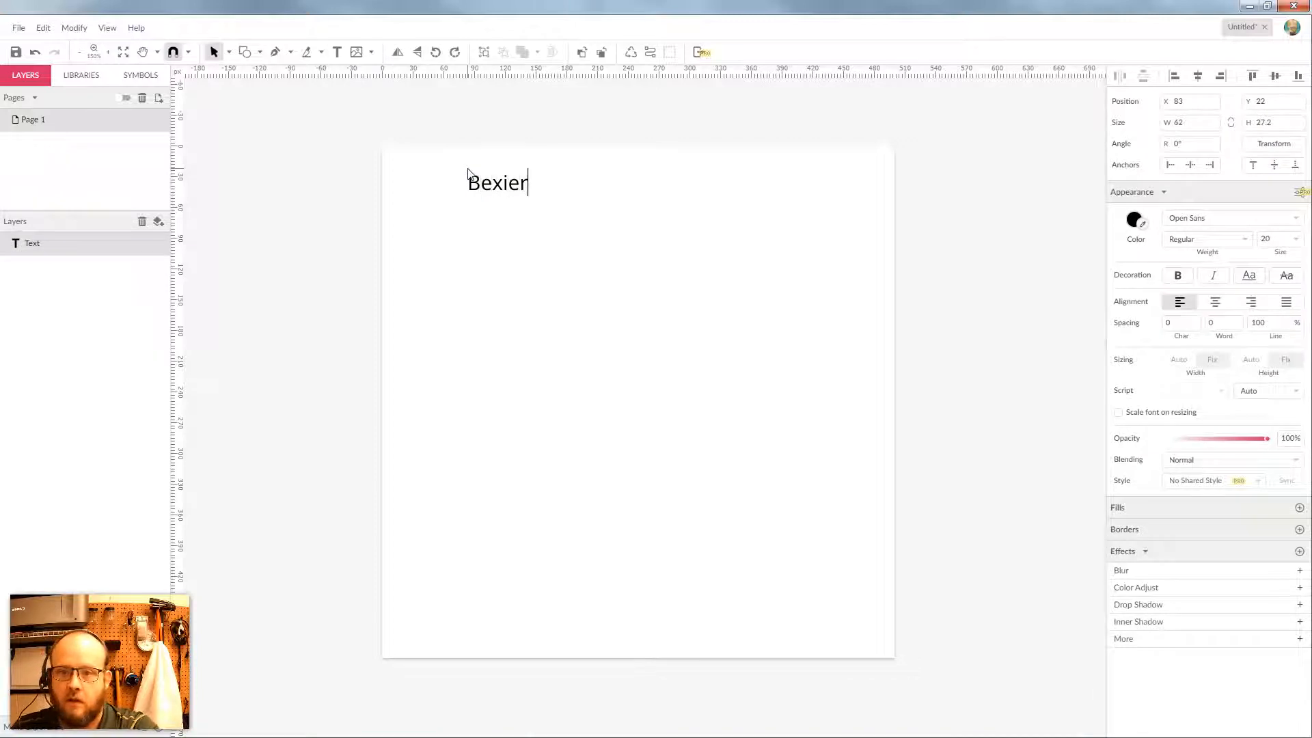
pyautogui.press('BackSpace')
pyautogui.press('BackSpace')
pyautogui.press('BackSpace')
pyautogui.press('BackSpace')
pyautogui.write('zier')
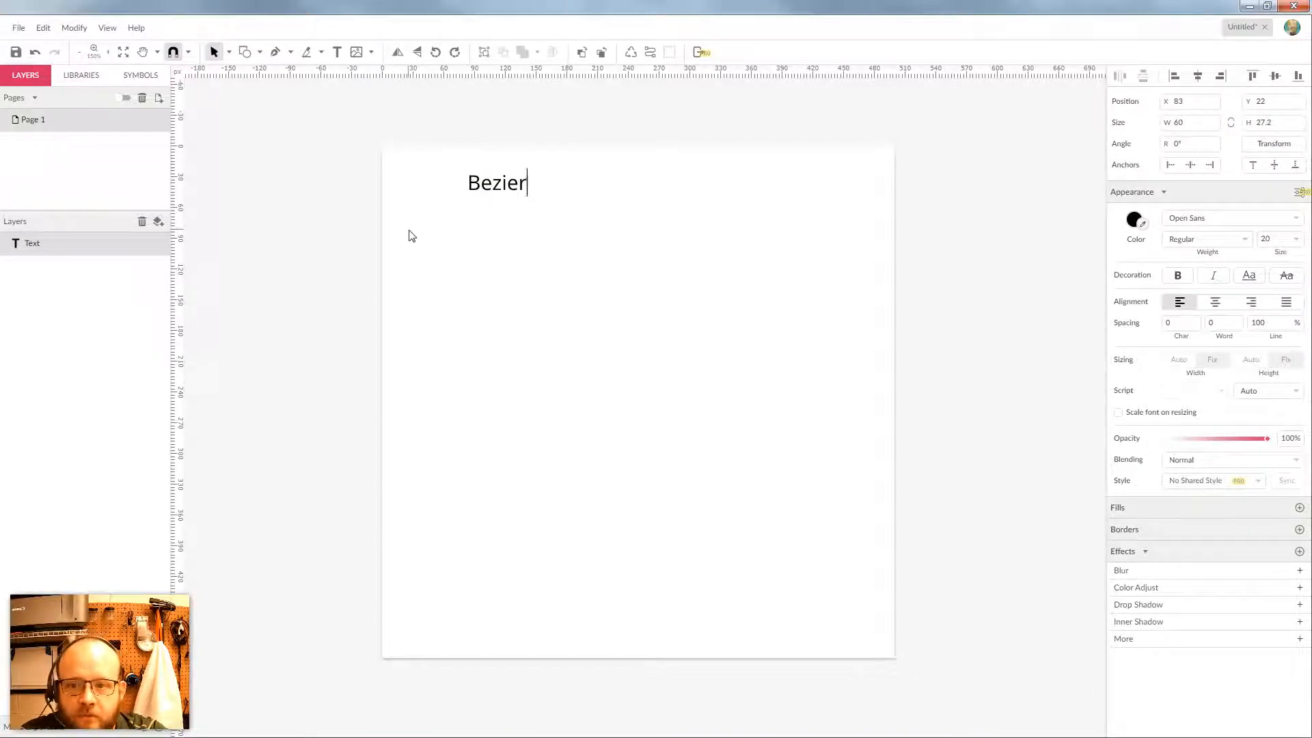
pyautogui.press('Escape')
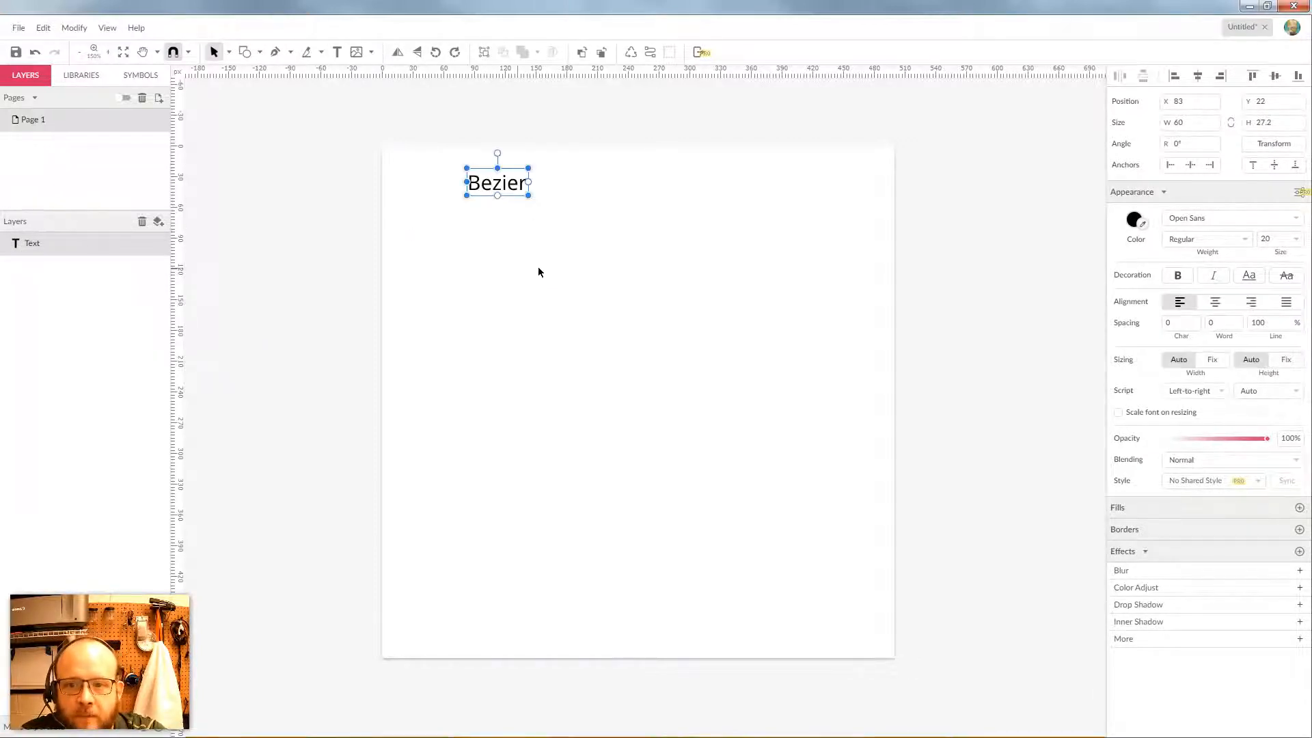
pyautogui.moveTo(503, 190); pyautogui.dragTo(425, 172)
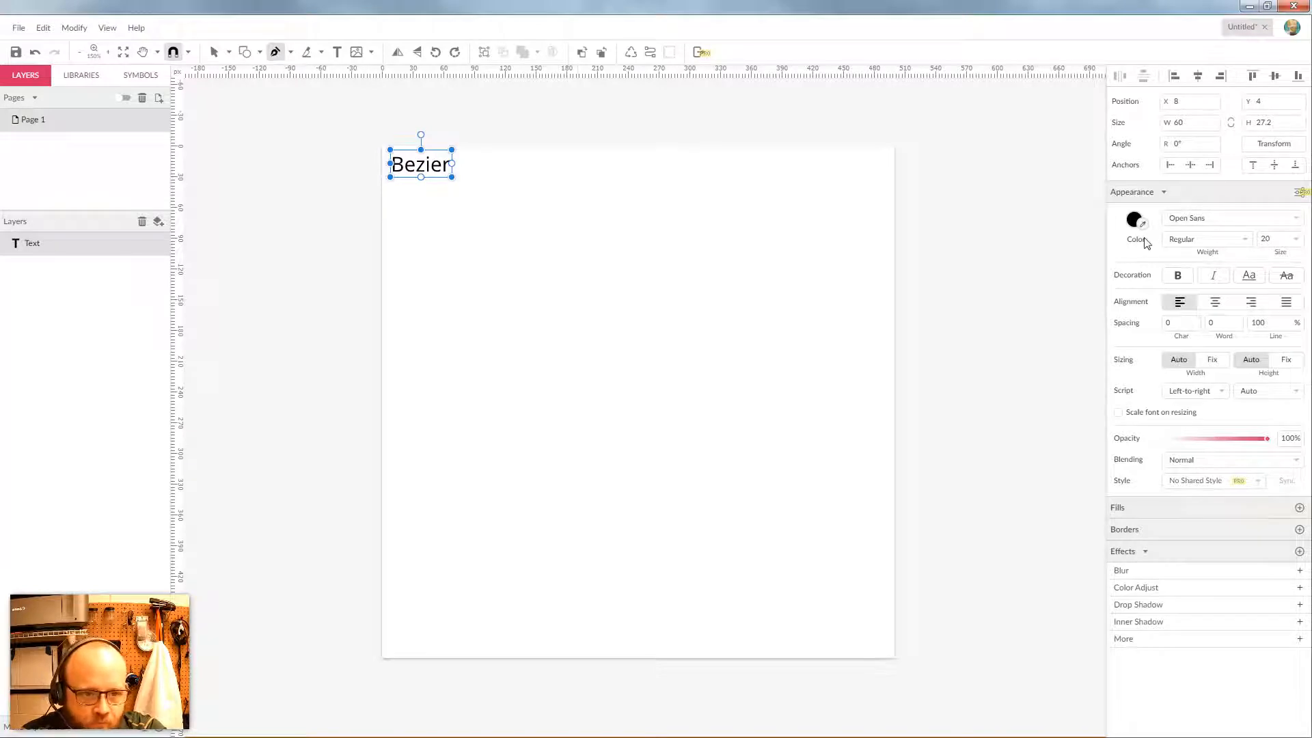
pyautogui.moveTo(507, 272); pyautogui.dragTo(561, 351)
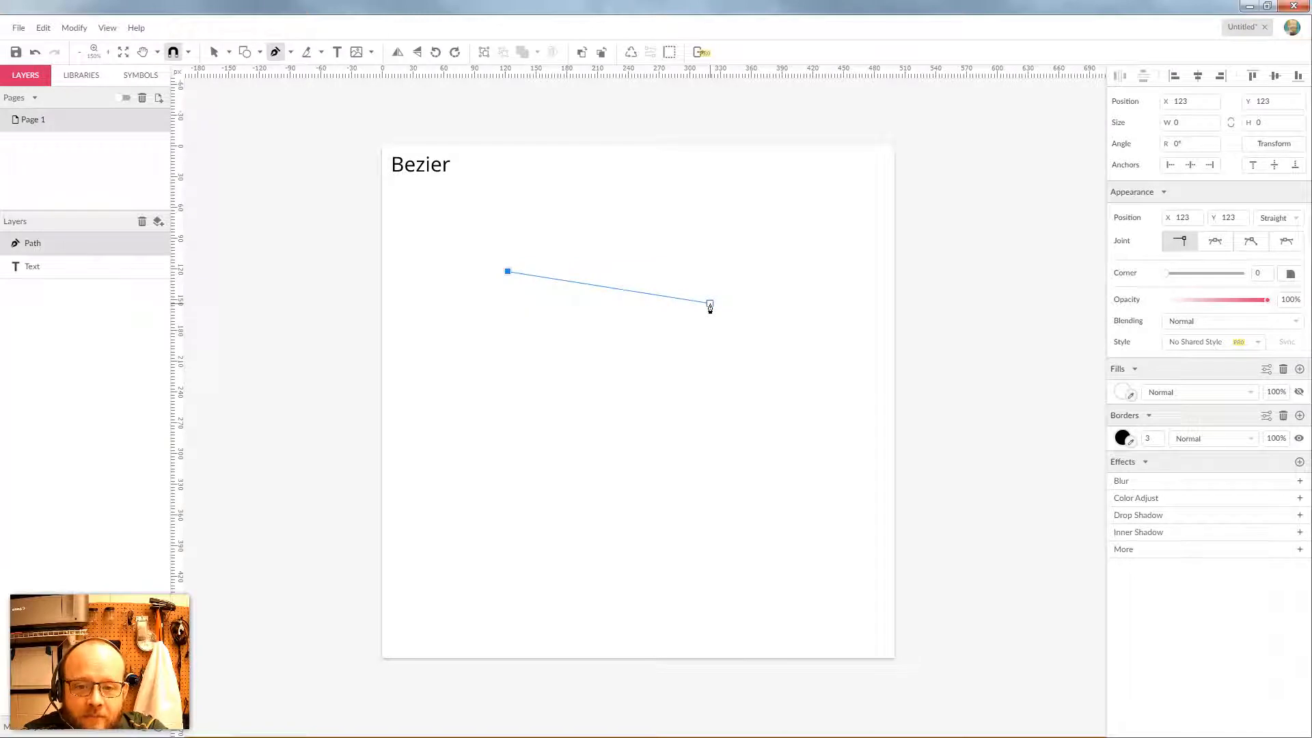
# Add a second anchor on the right and drag its handles to bend the path into an arch
pyautogui.click(710, 305)
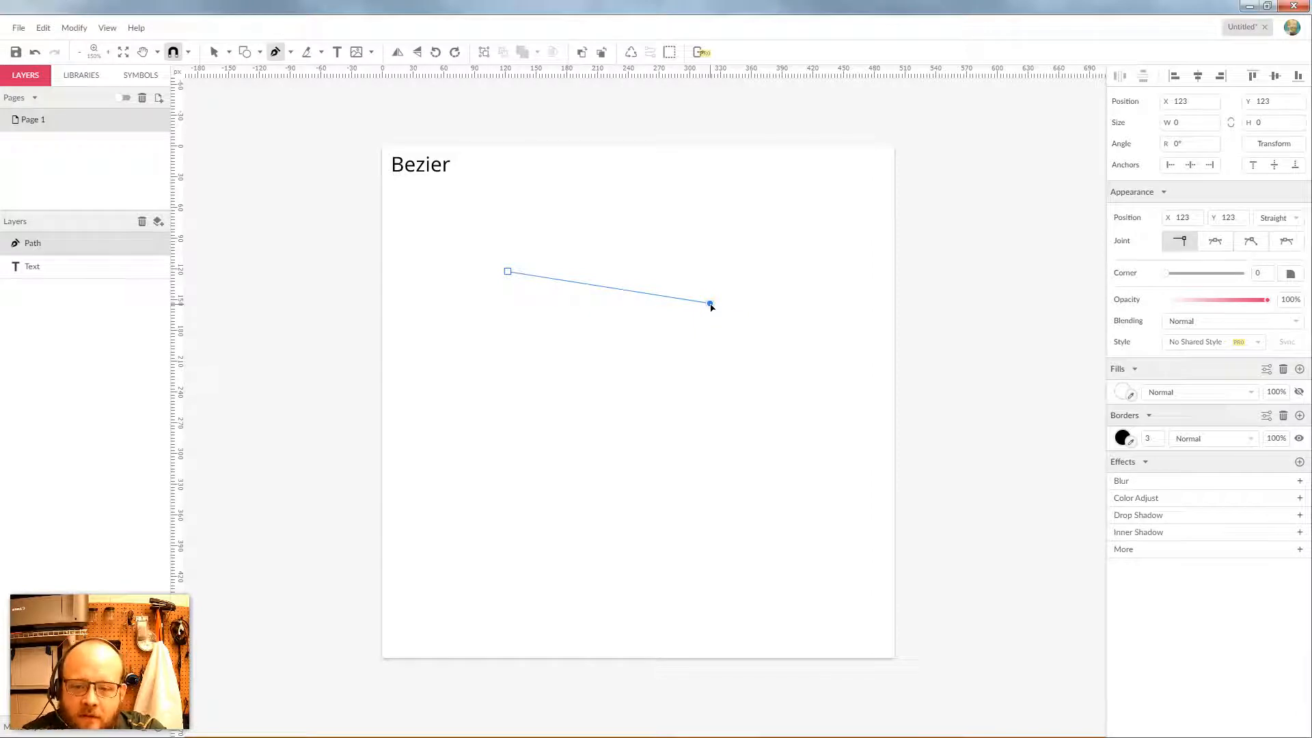
pyautogui.moveTo(710, 304); pyautogui.dragTo(747, 418)
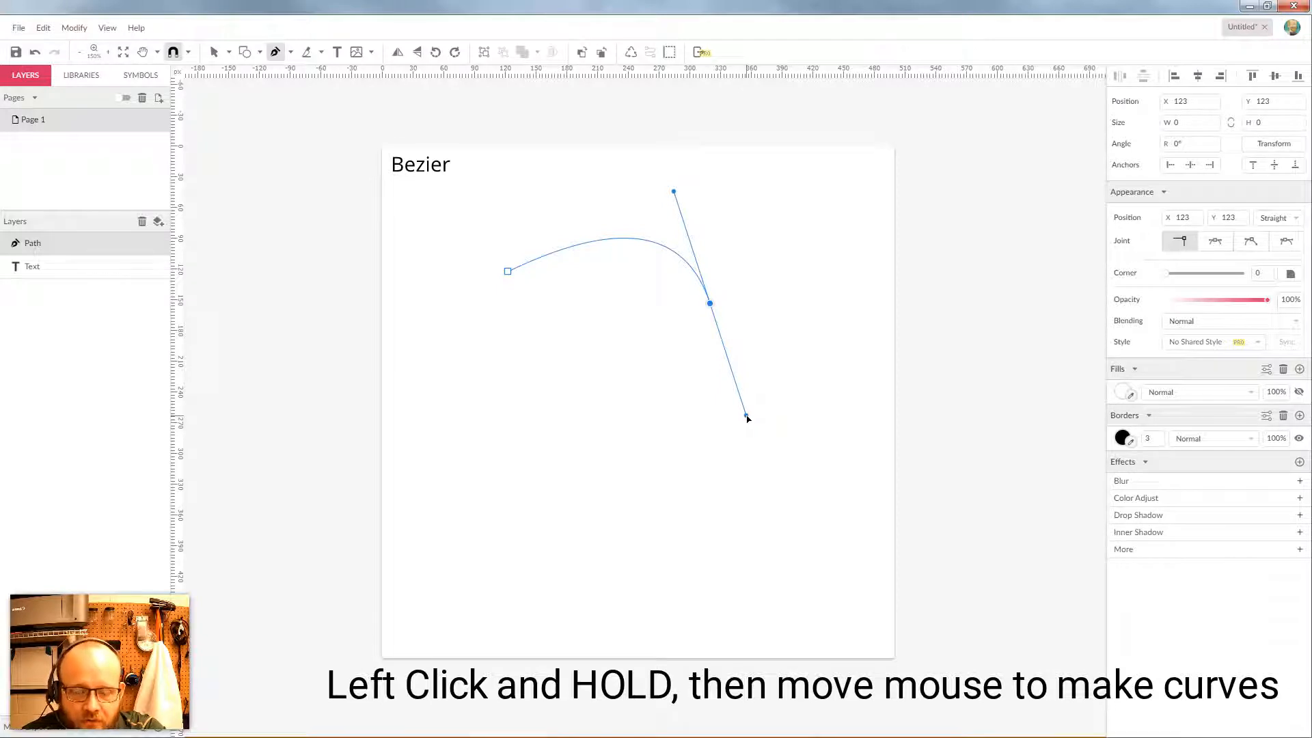
pyautogui.moveTo(748, 418); pyautogui.dragTo(747, 419)
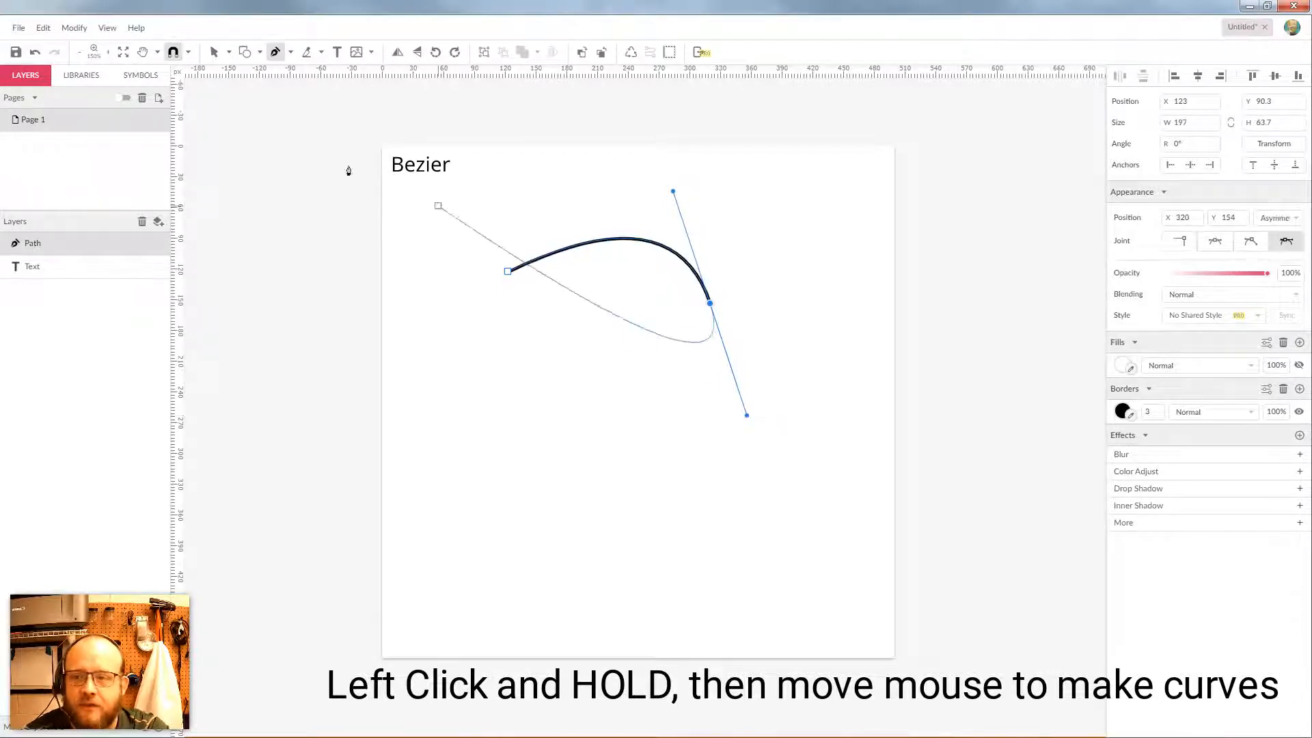
# Switch to Subselect and select the curve's end anchor to show its handles
pyautogui.click(214, 53)
pyautogui.click(806, 277)
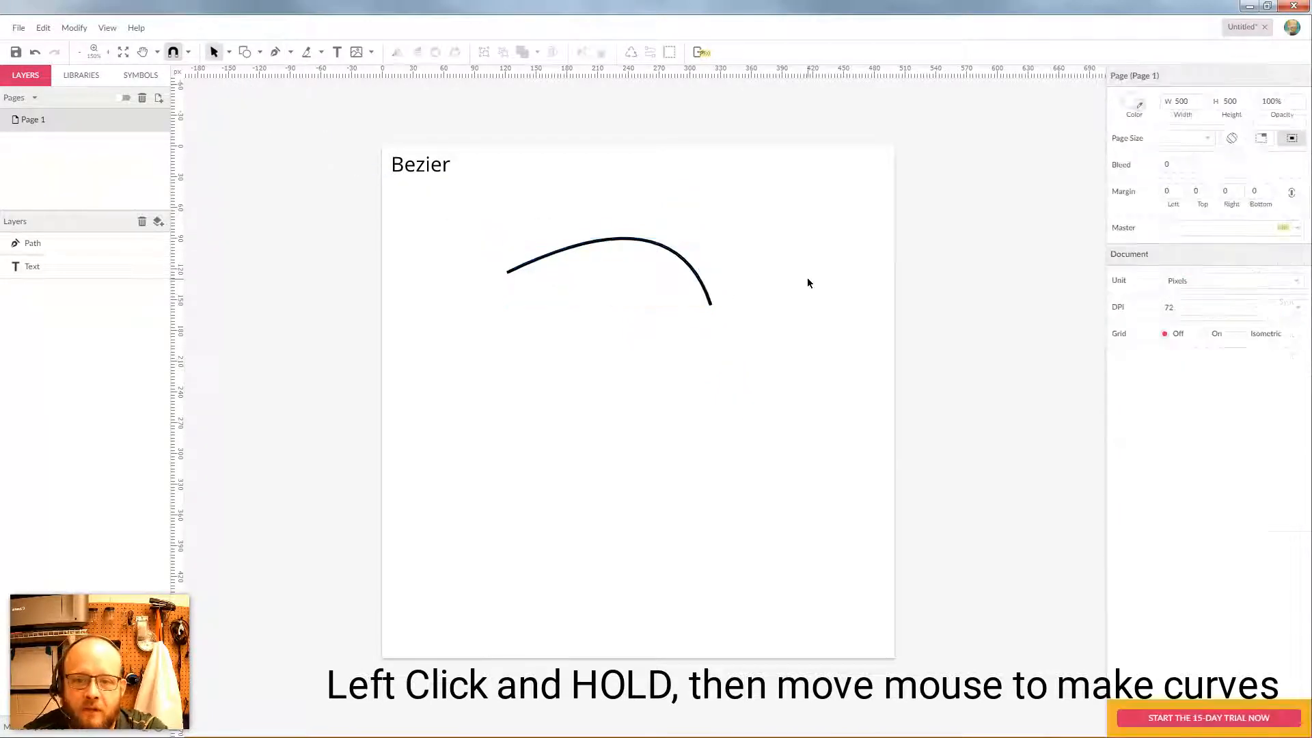
pyautogui.click(708, 302)
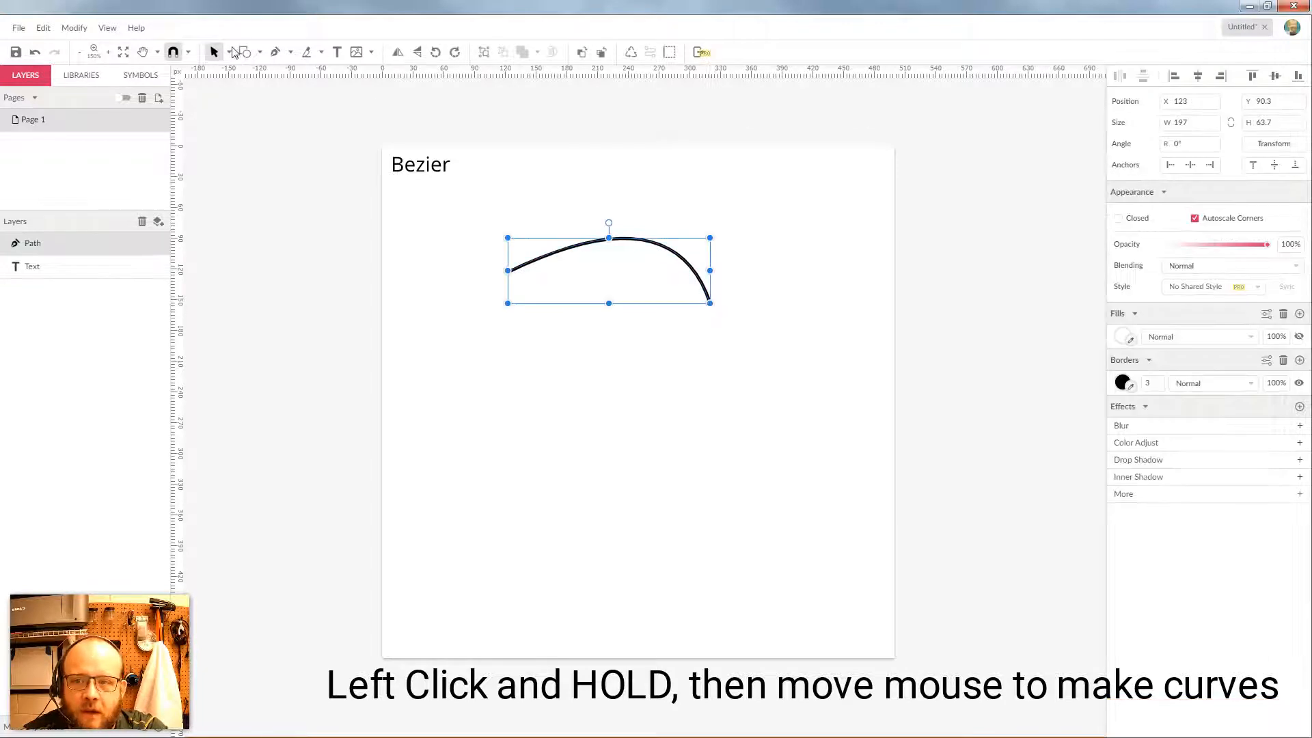
pyautogui.click(229, 53)
pyautogui.click(255, 90)
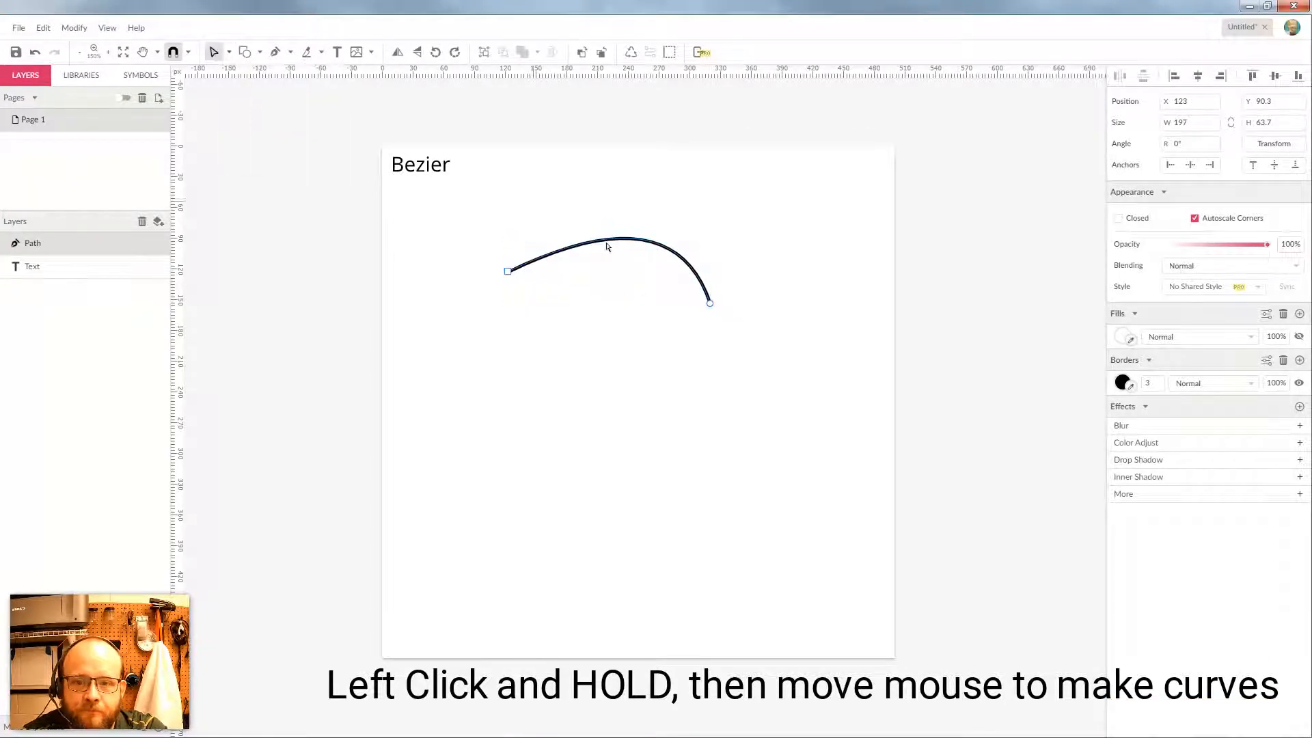
pyautogui.click(710, 304)
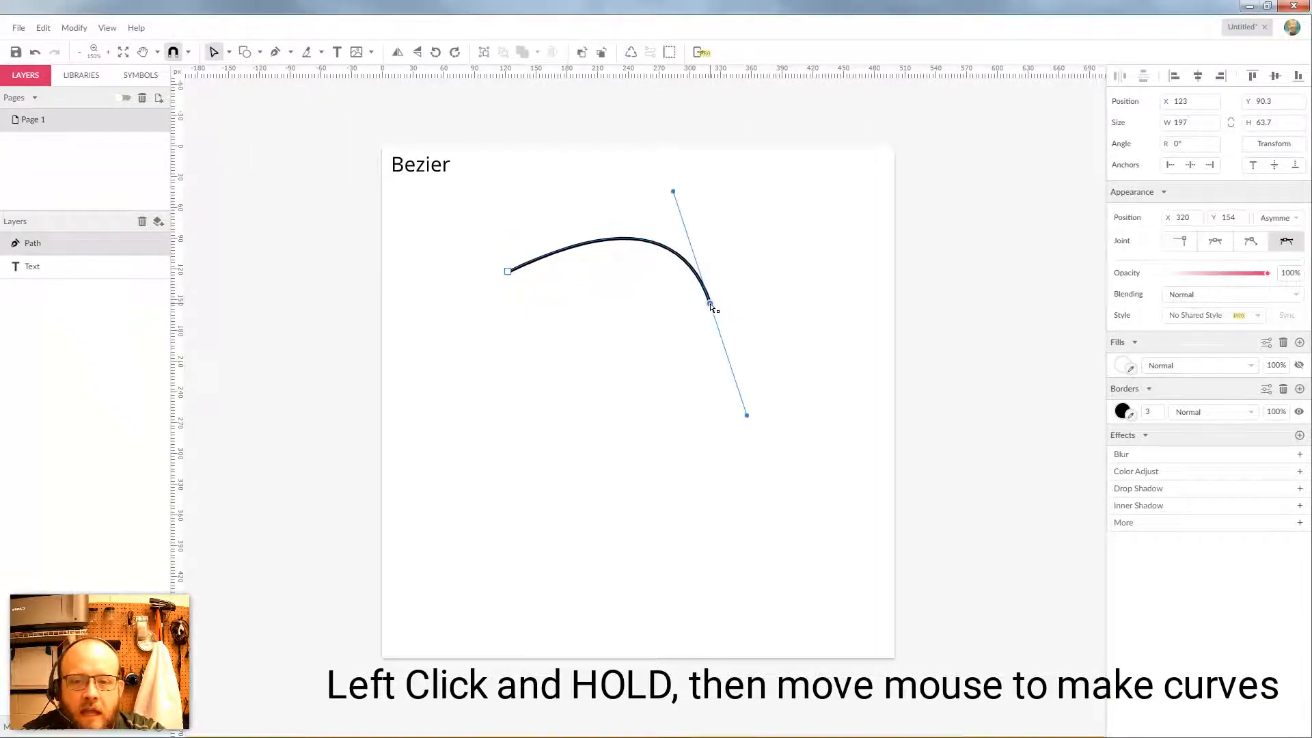
pyautogui.click(229, 52)
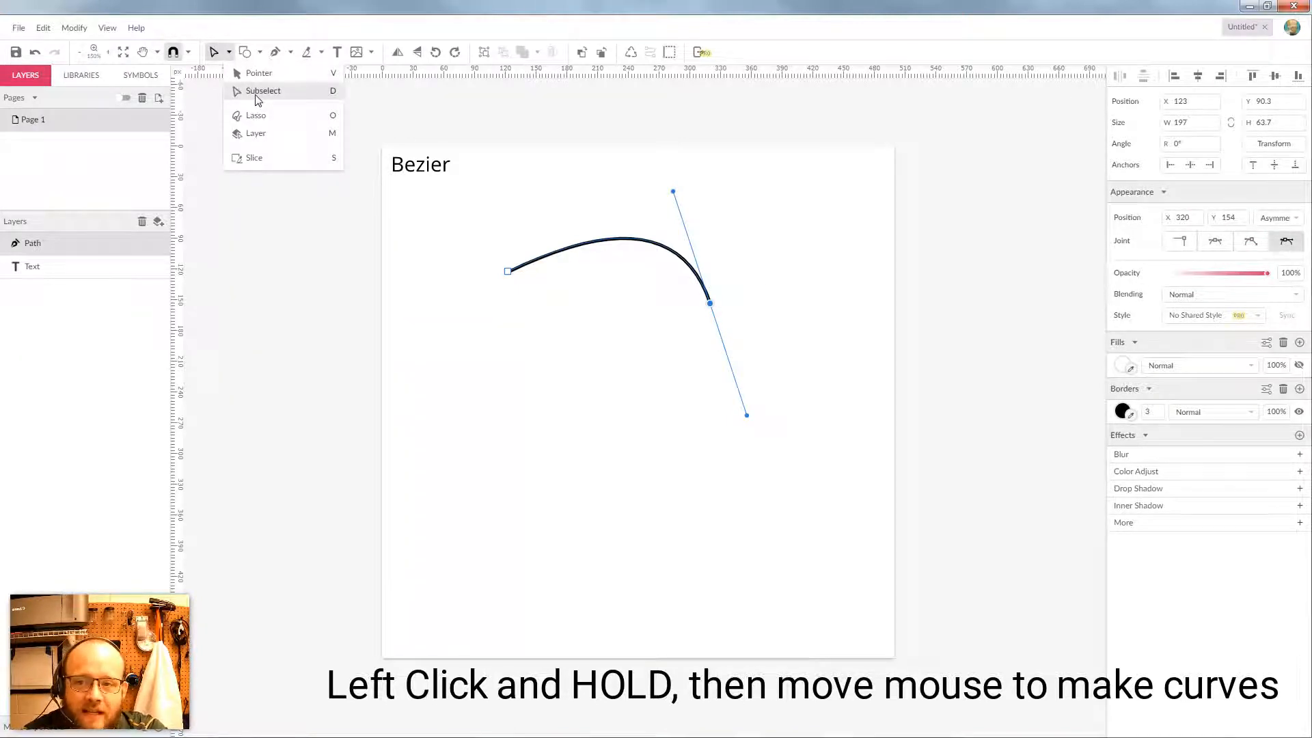
# Set the end anchor's joint to Disconnected and swing its handle to bend the curve into a hook
pyautogui.click(809, 296)
pyautogui.click(711, 305)
pyautogui.click(712, 306)
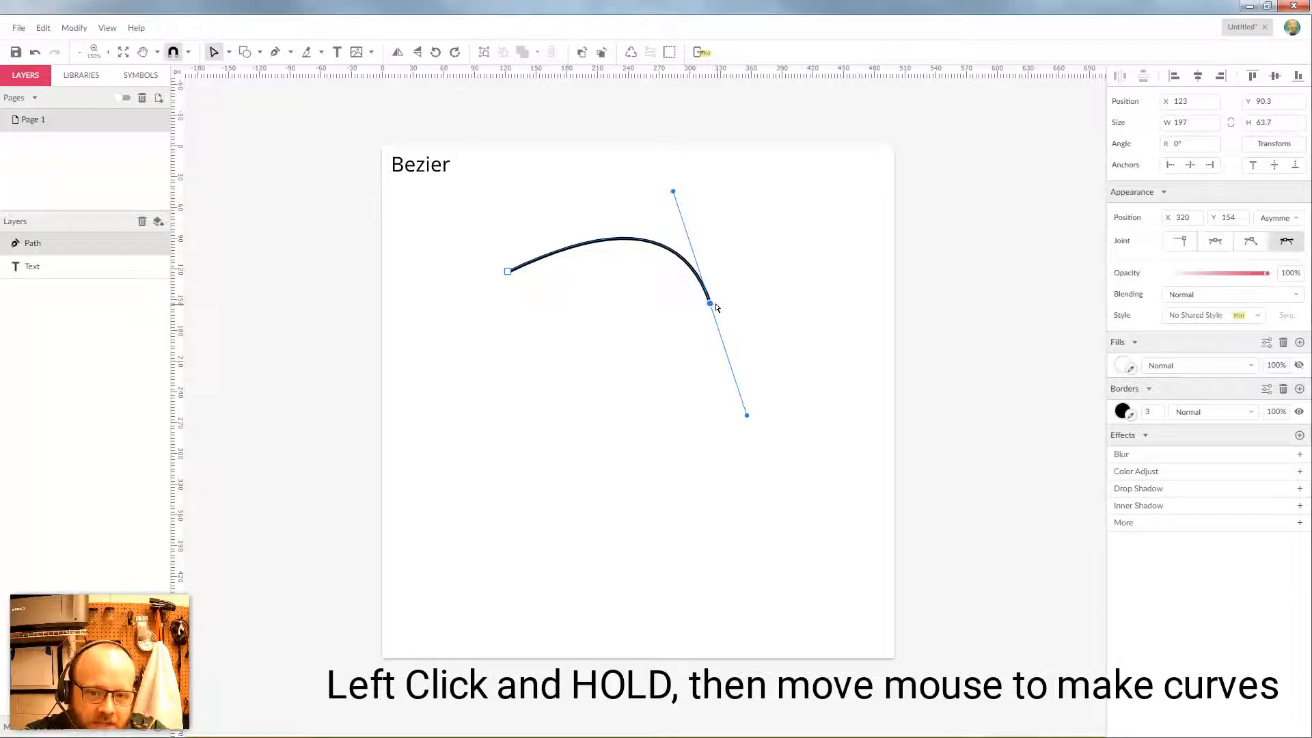
pyautogui.moveTo(674, 191); pyautogui.dragTo(616, 226)
pyautogui.press('Escape')
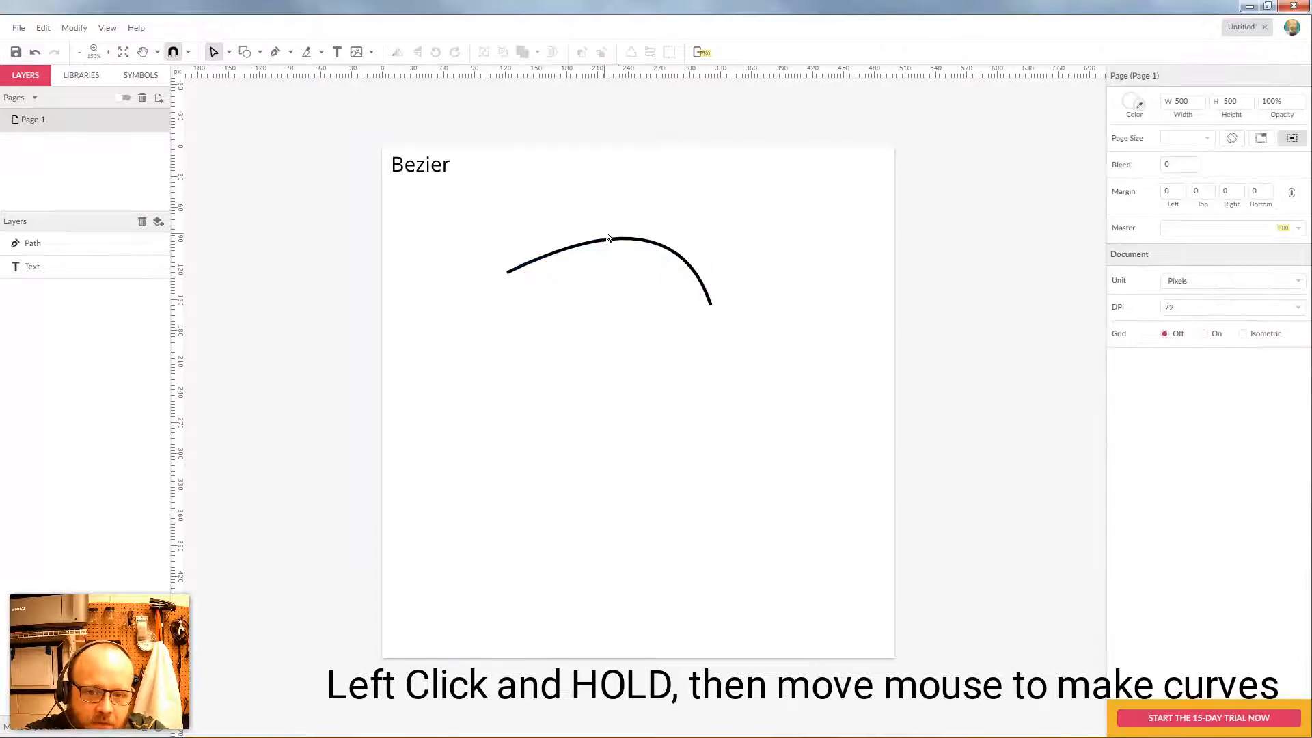
pyautogui.click(711, 313)
pyautogui.click(710, 302)
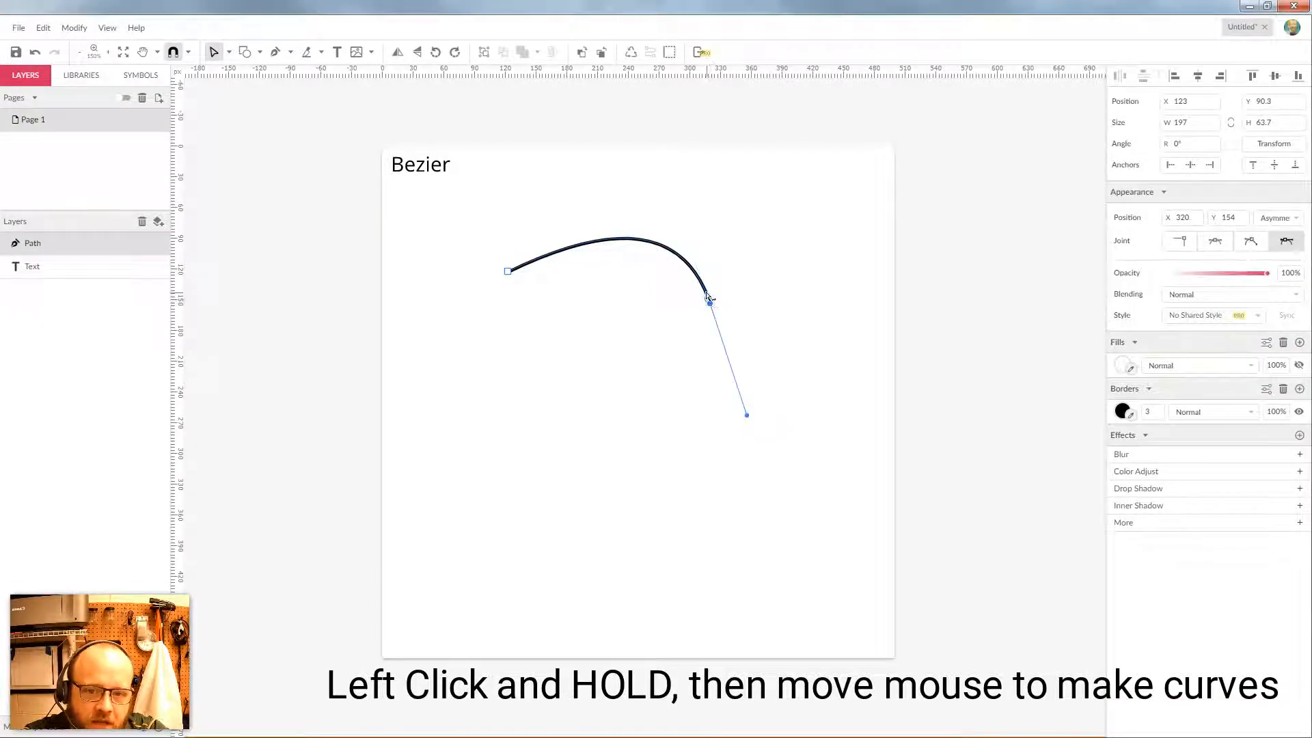
pyautogui.click(709, 301)
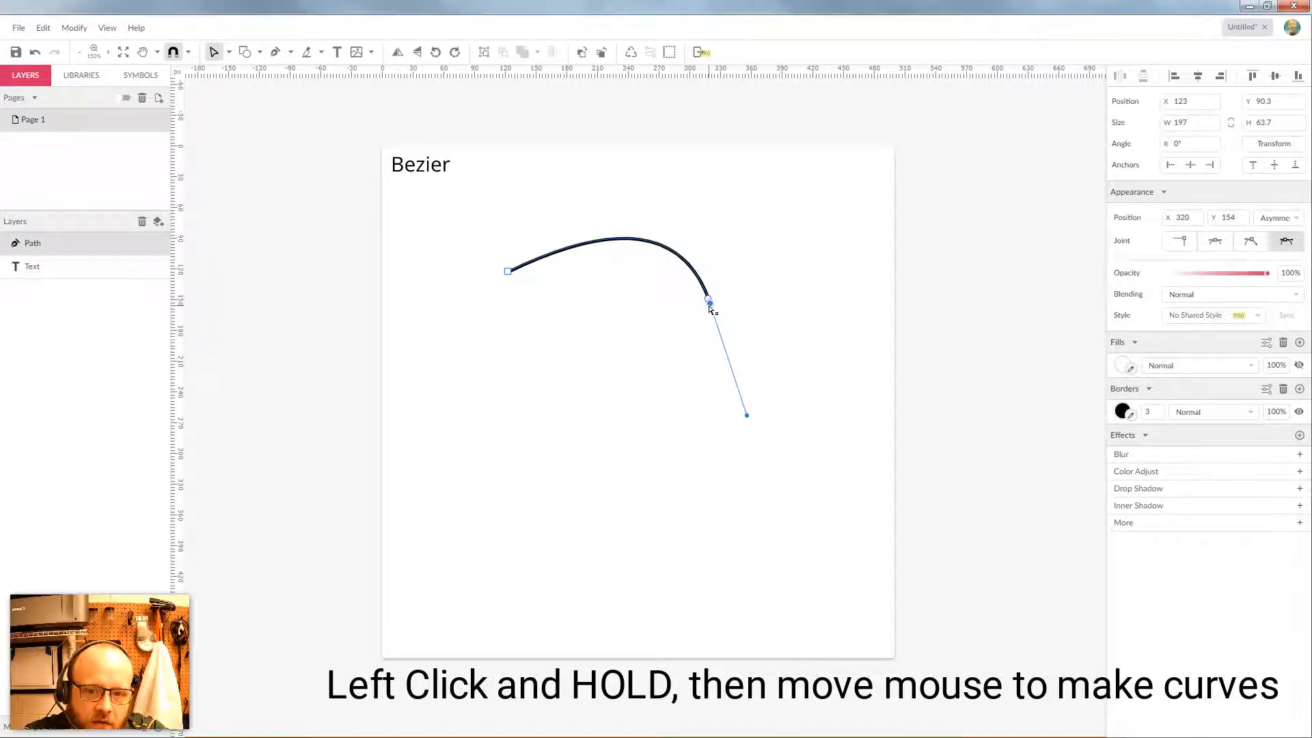
pyautogui.moveTo(711, 305); pyautogui.dragTo(718, 215)
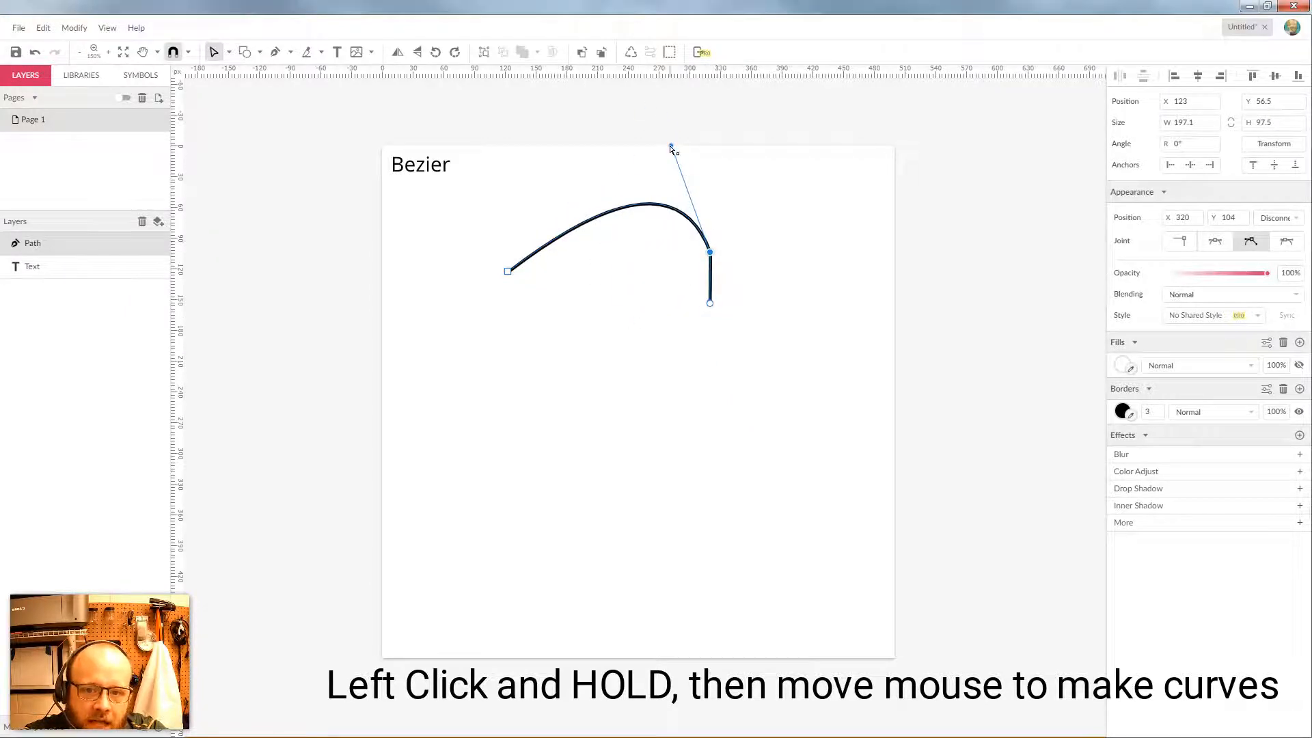
pyautogui.moveTo(672, 148); pyautogui.dragTo(808, 196)
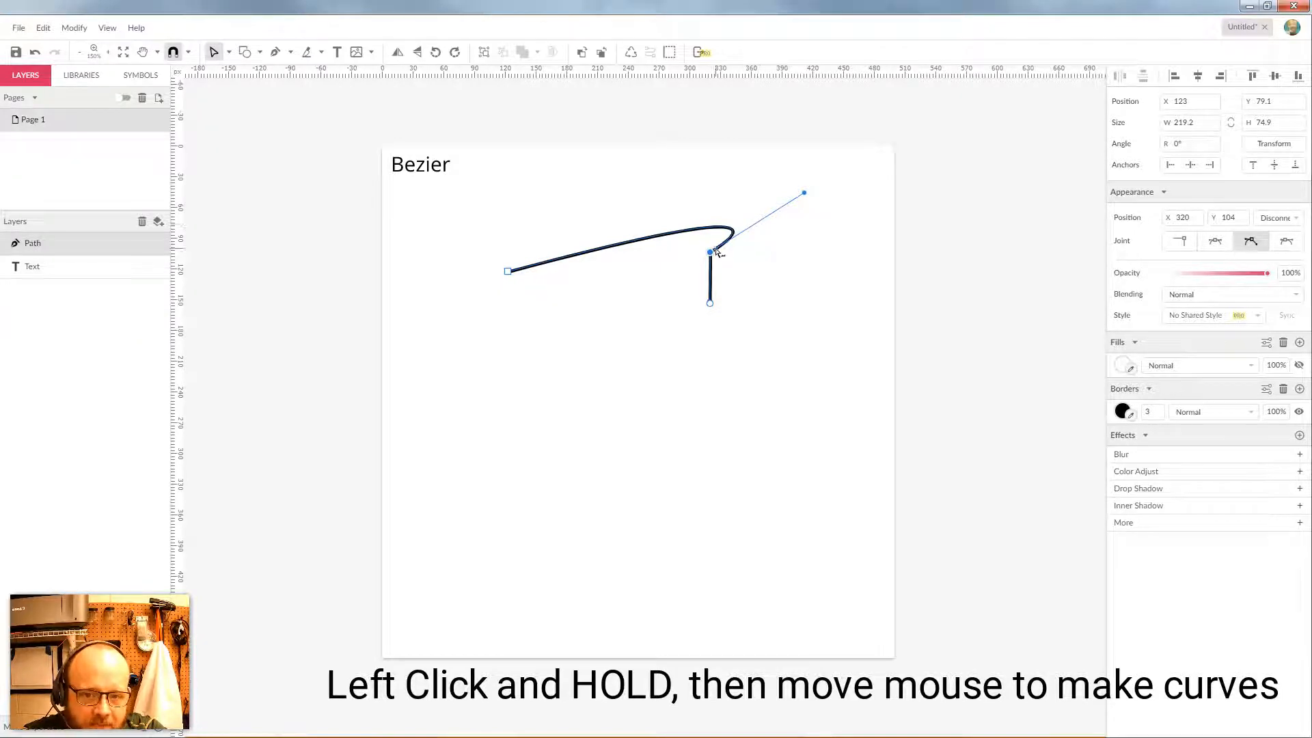
# Switch back to the Pointer, select the hooked path and delete it
pyautogui.click(769, 280)
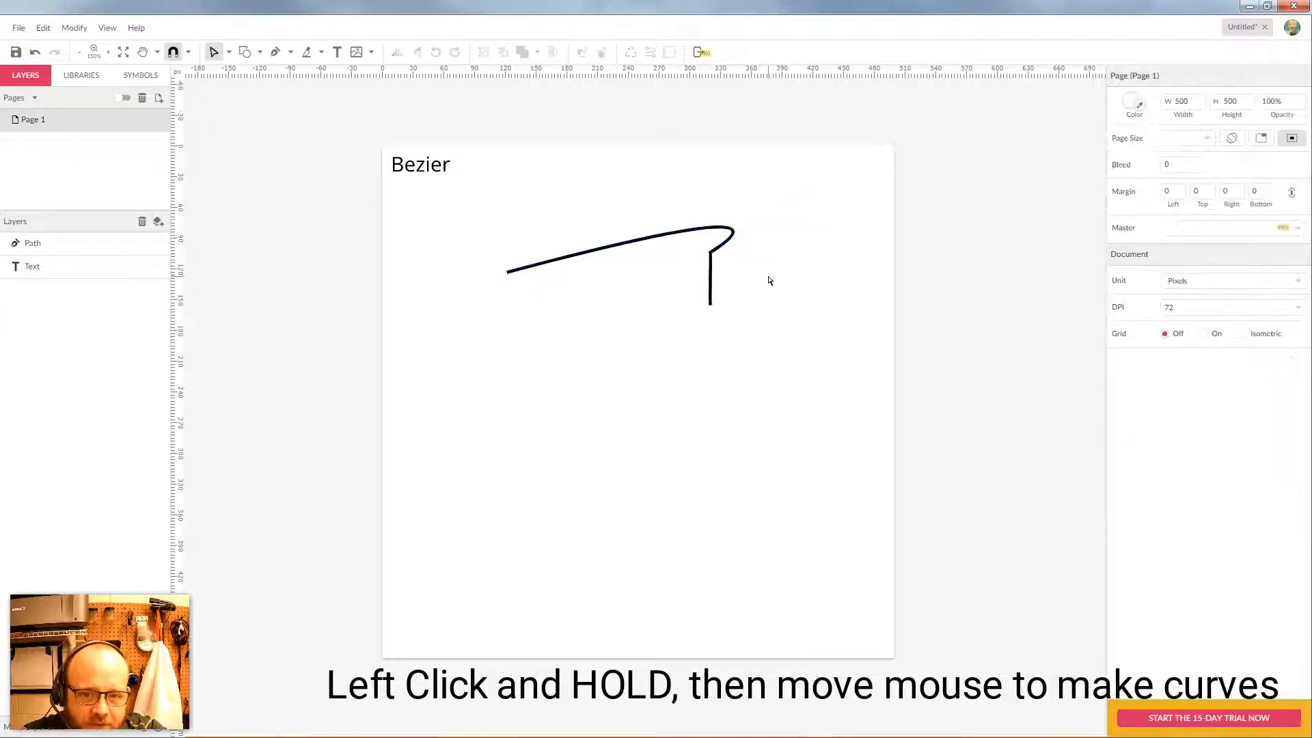
pyautogui.click(229, 52)
pyautogui.click(238, 75)
pyautogui.moveTo(811, 213); pyautogui.dragTo(654, 351)
pyautogui.press('Delete')
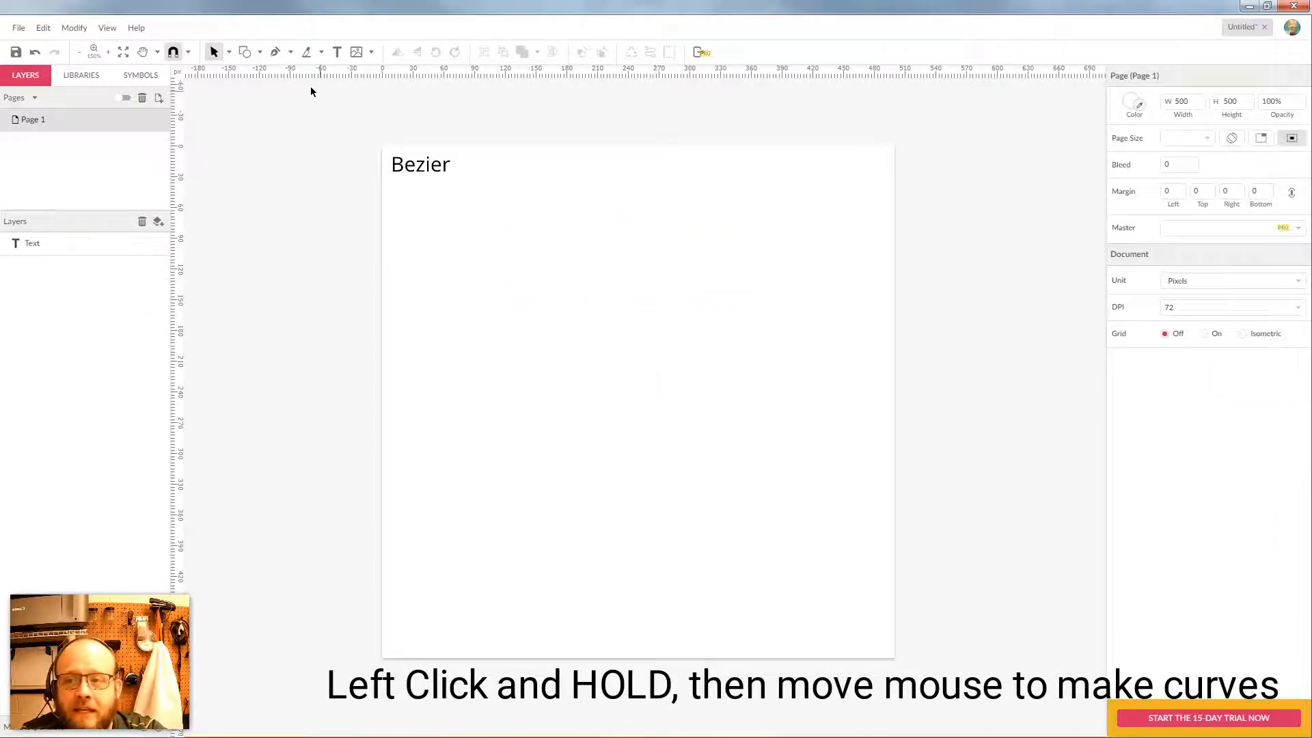
# Draw a three-anchor curve across the upper page that arches up then dips right
pyautogui.click(276, 52)
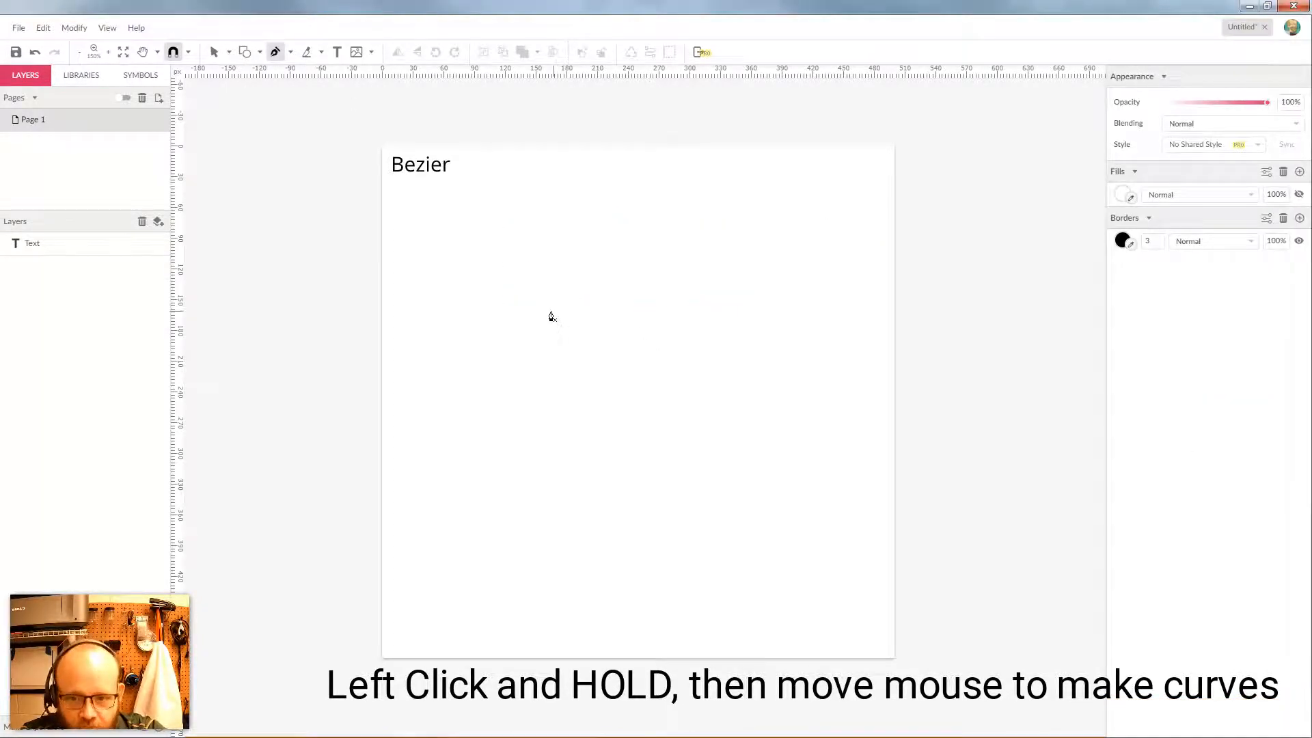
pyautogui.click(460, 302)
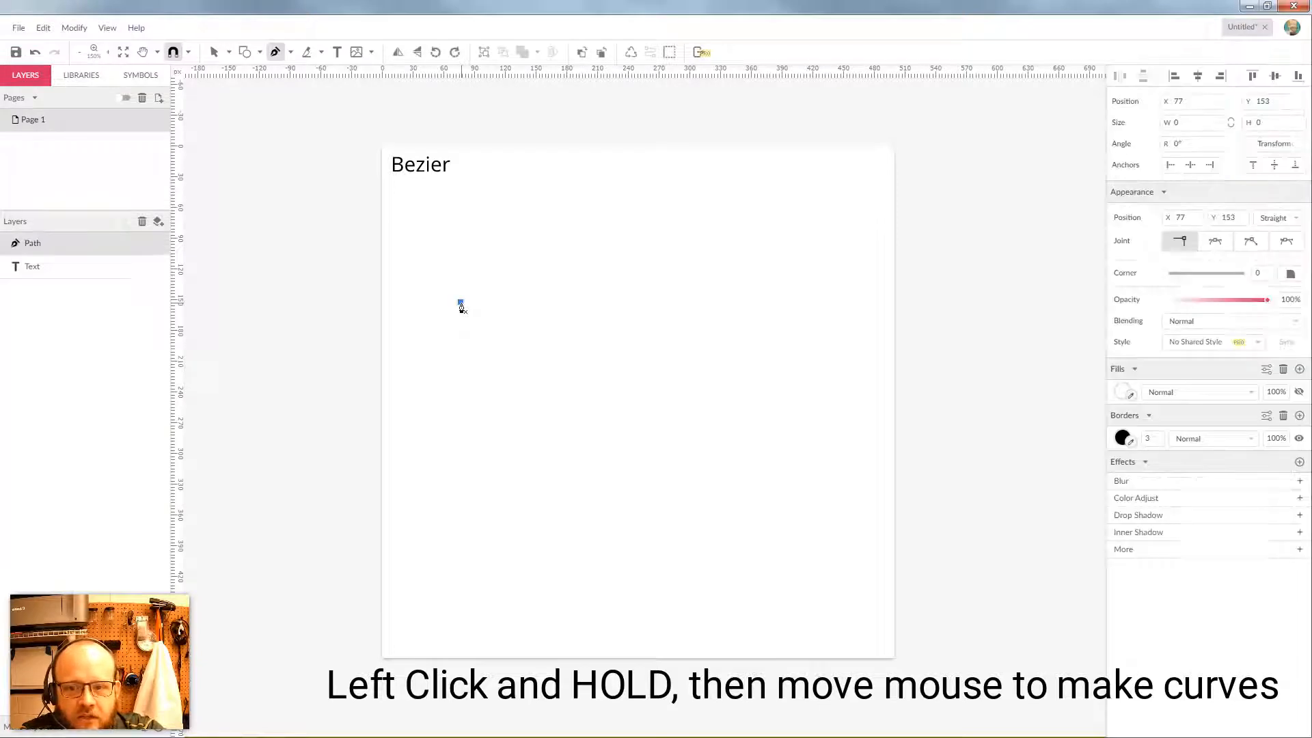
pyautogui.moveTo(704, 254); pyautogui.dragTo(800, 352)
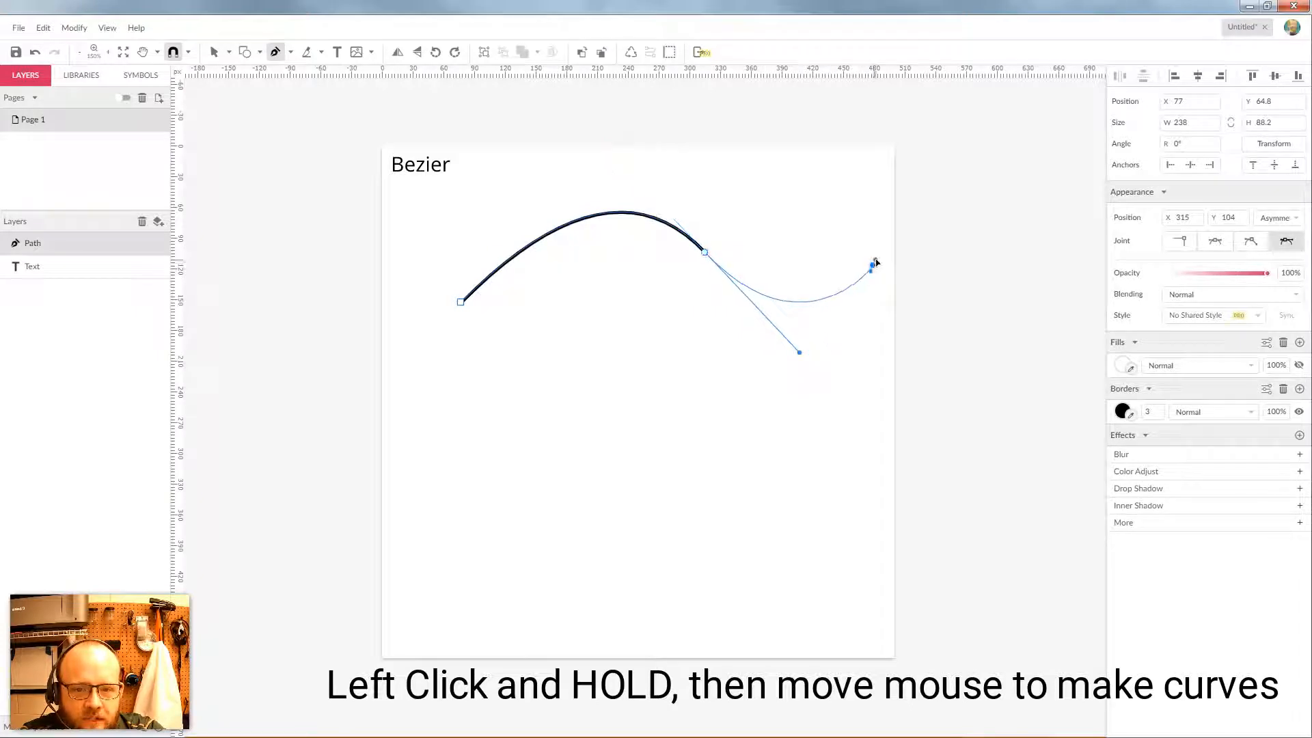
pyautogui.moveTo(873, 265); pyautogui.dragTo(885, 224)
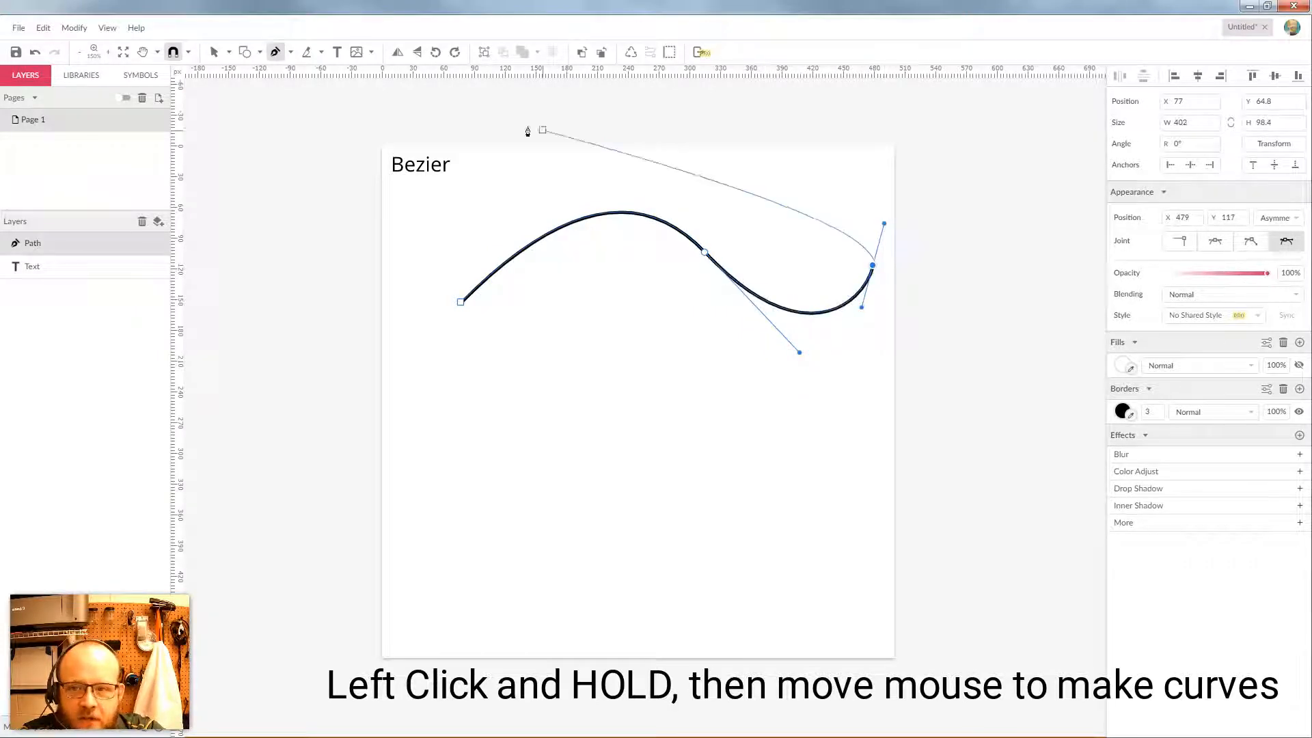
pyautogui.click(229, 52)
pyautogui.click(260, 91)
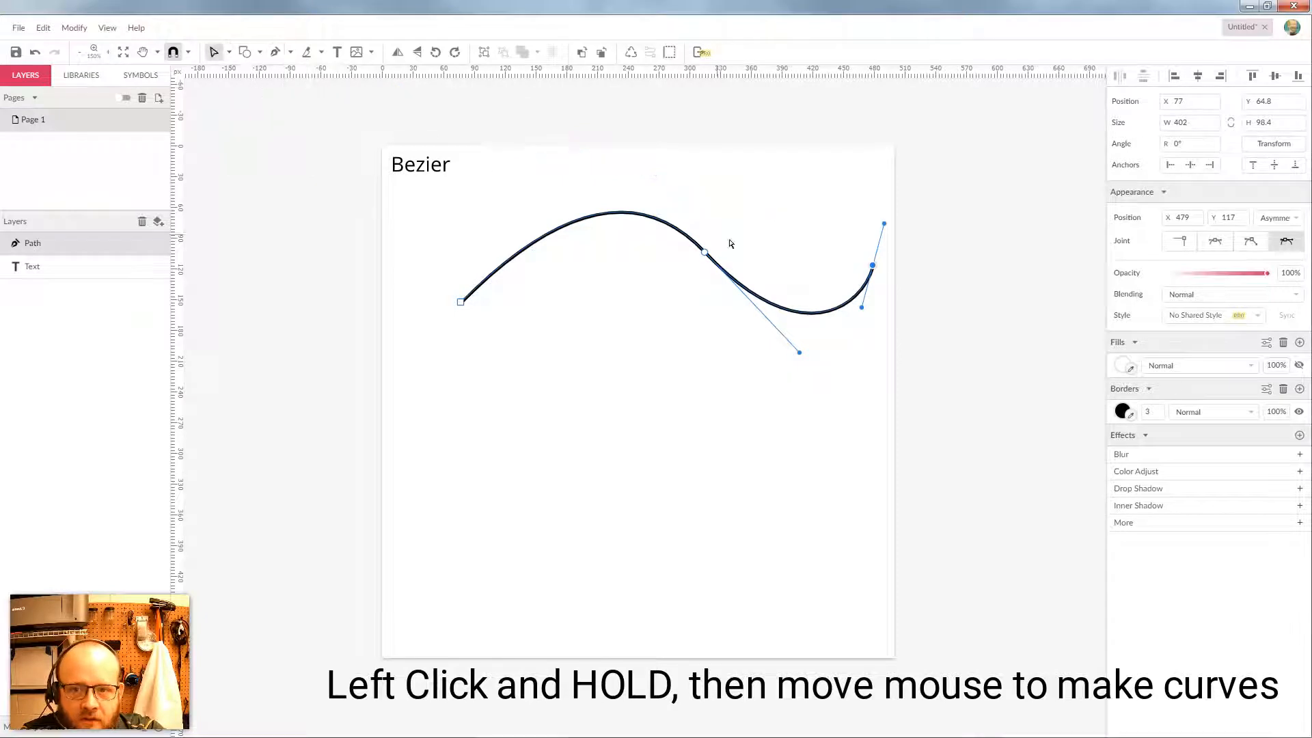
pyautogui.click(752, 255)
# Adjust the middle and end anchor handles into a gentle wave, moving the middle anchor to 276, 129
pyautogui.click(707, 256)
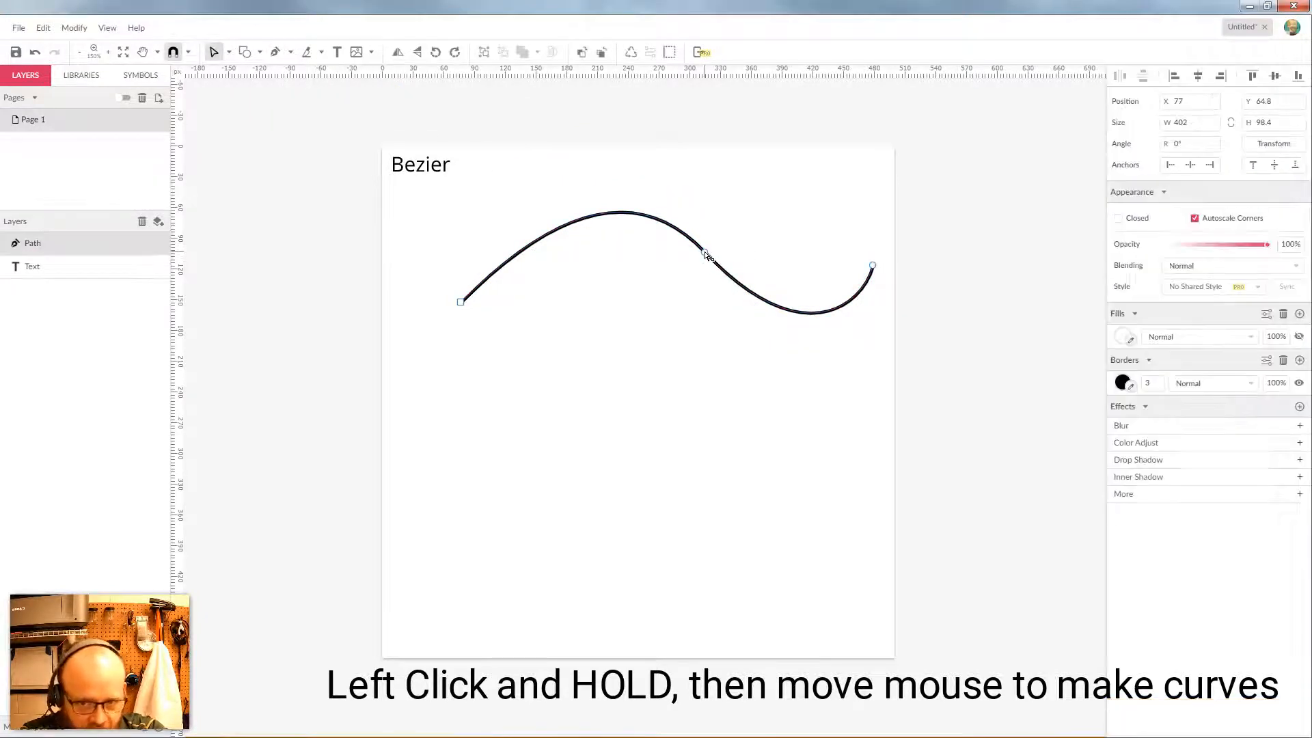
pyautogui.click(462, 303)
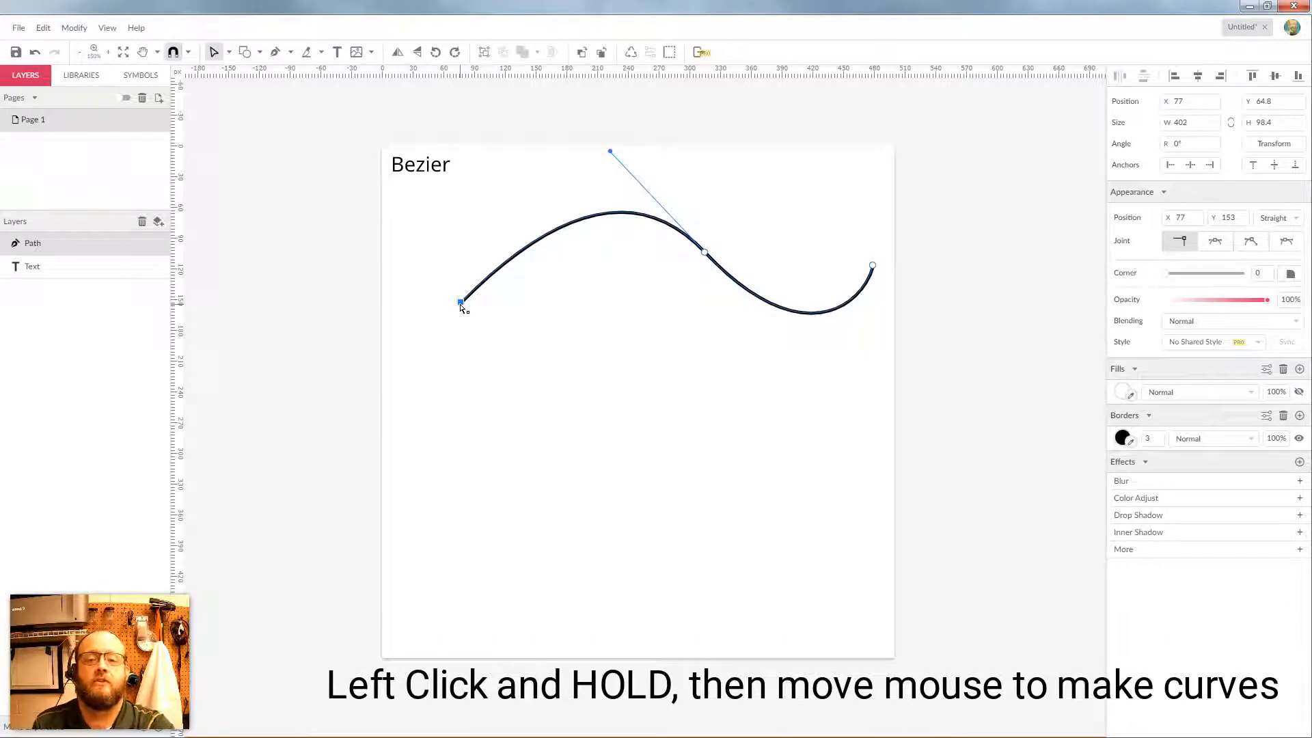
pyautogui.click(705, 253)
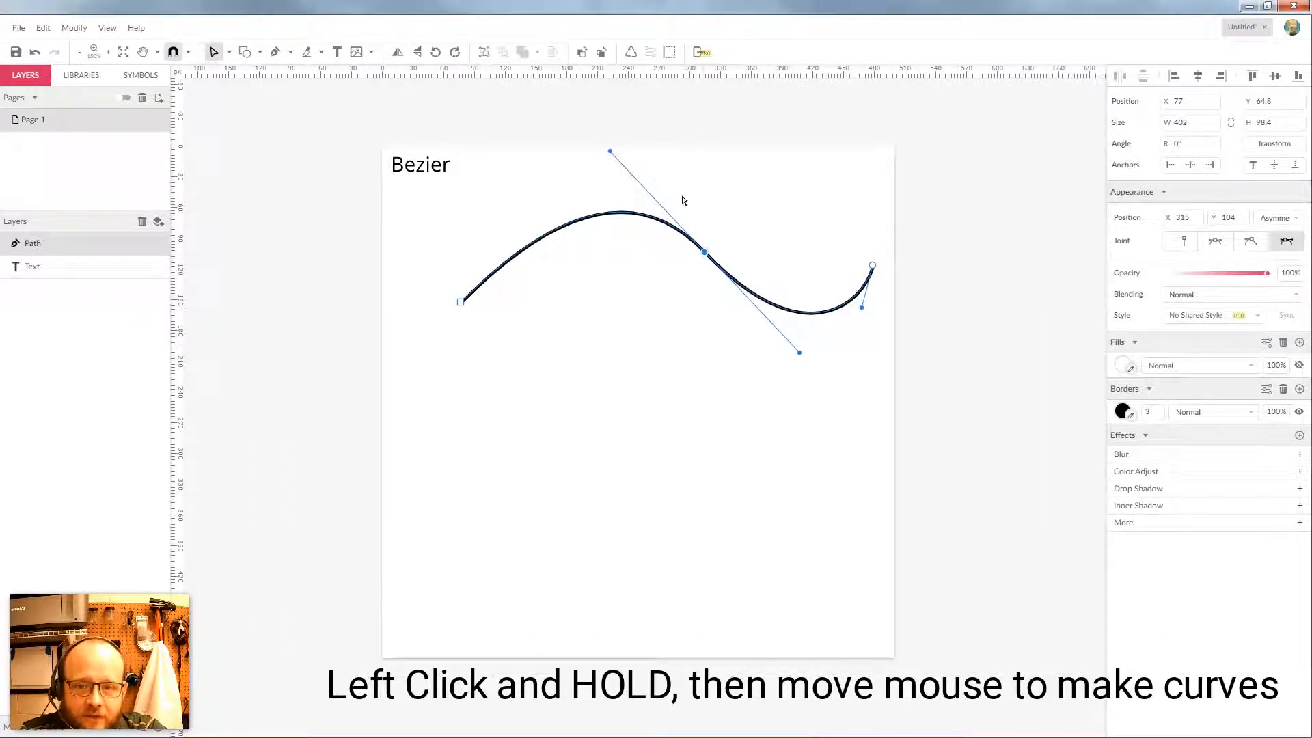
pyautogui.moveTo(610, 152); pyautogui.dragTo(649, 181)
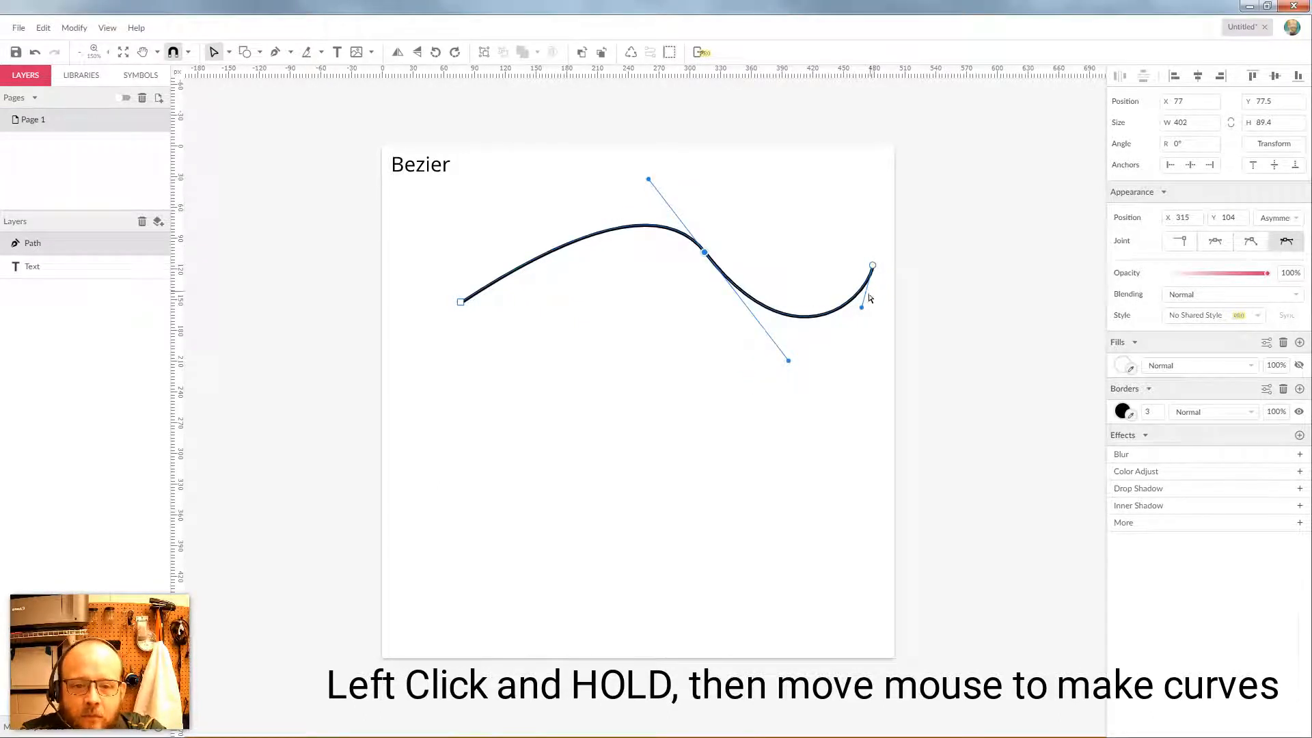
pyautogui.moveTo(863, 309); pyautogui.dragTo(839, 326)
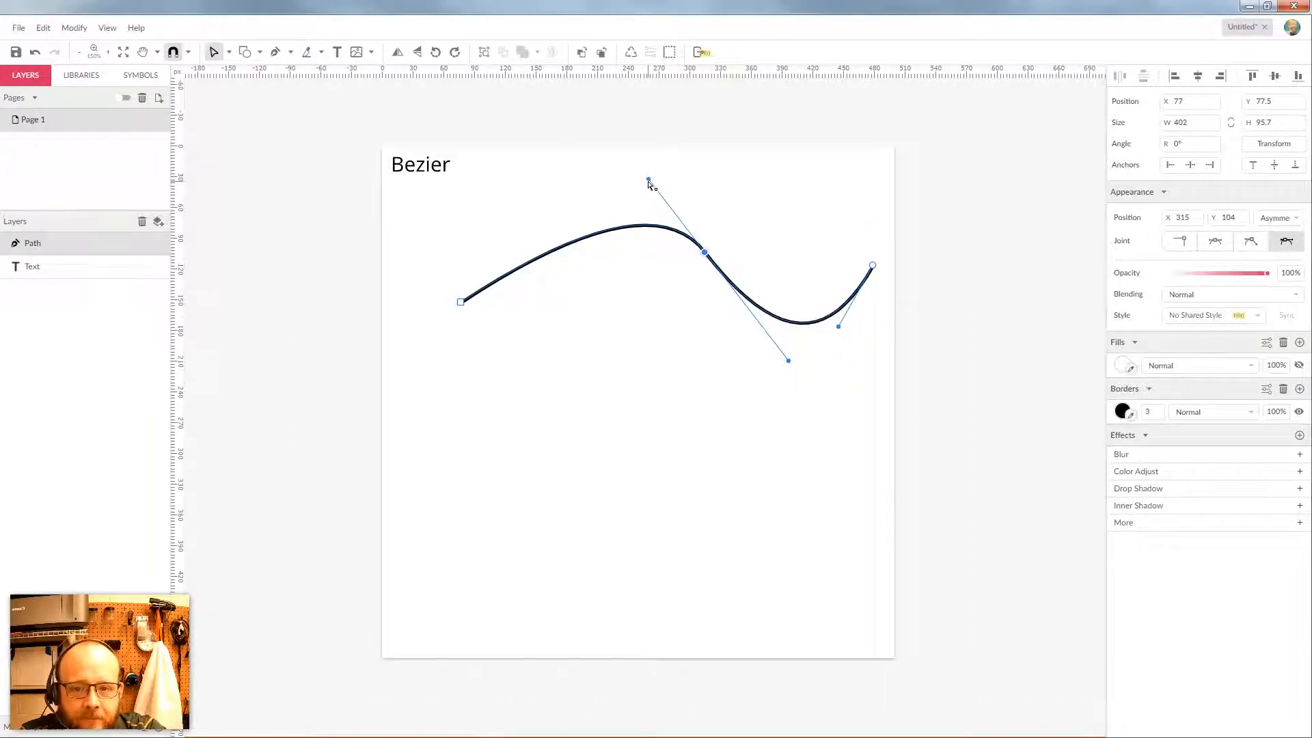
pyautogui.moveTo(649, 180); pyautogui.dragTo(593, 178)
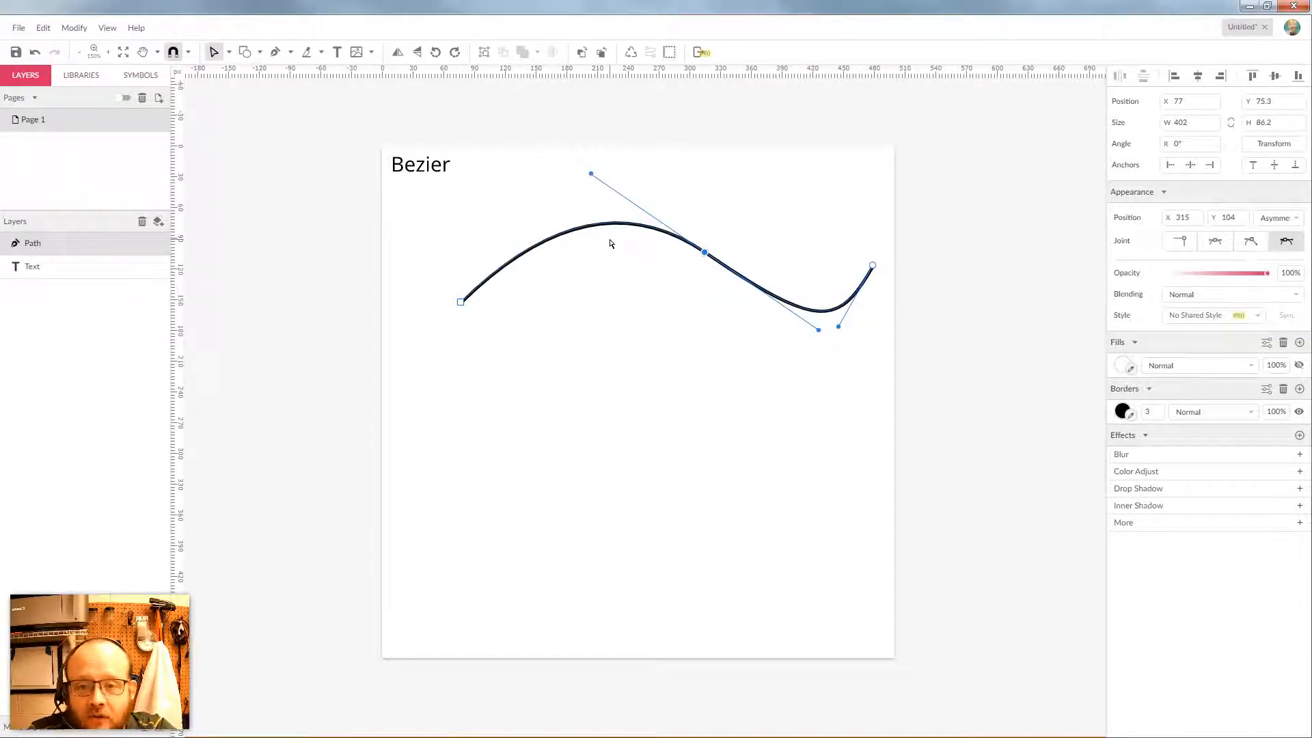
pyautogui.moveTo(593, 177); pyautogui.dragTo(690, 241)
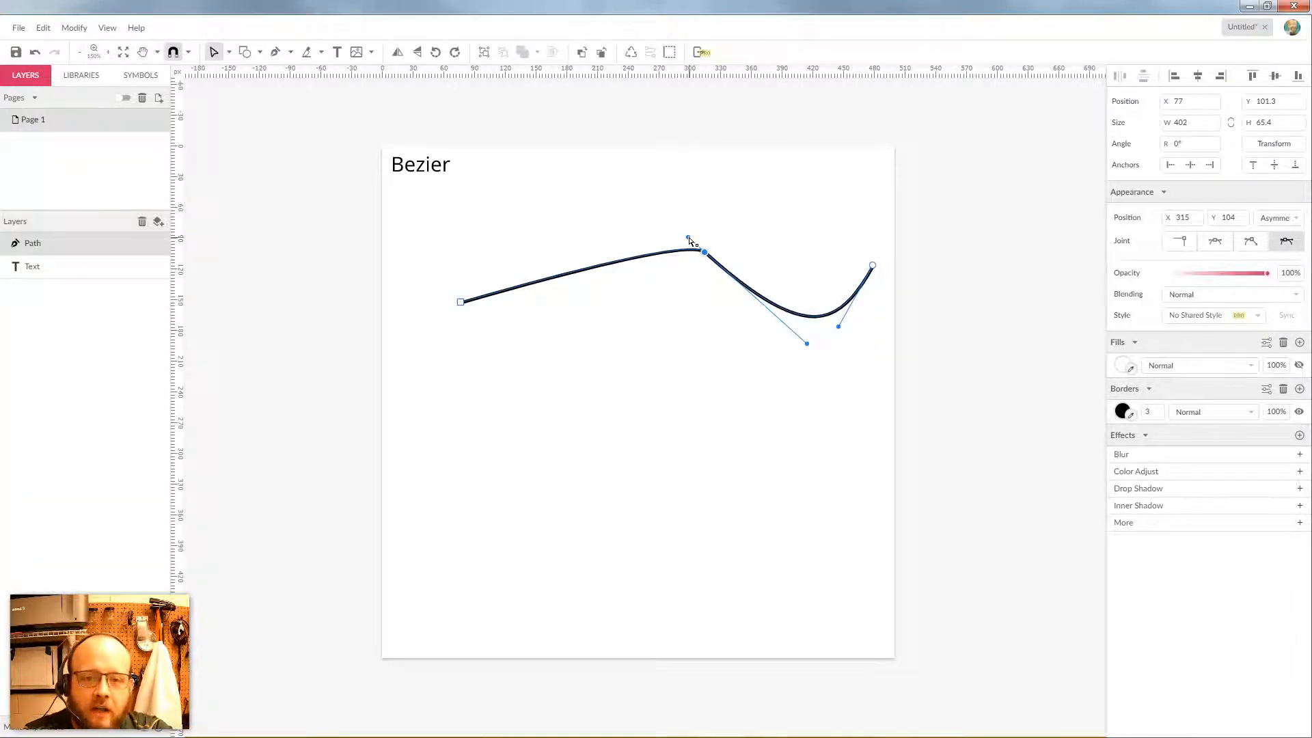
pyautogui.moveTo(690, 241); pyautogui.dragTo(499, 140)
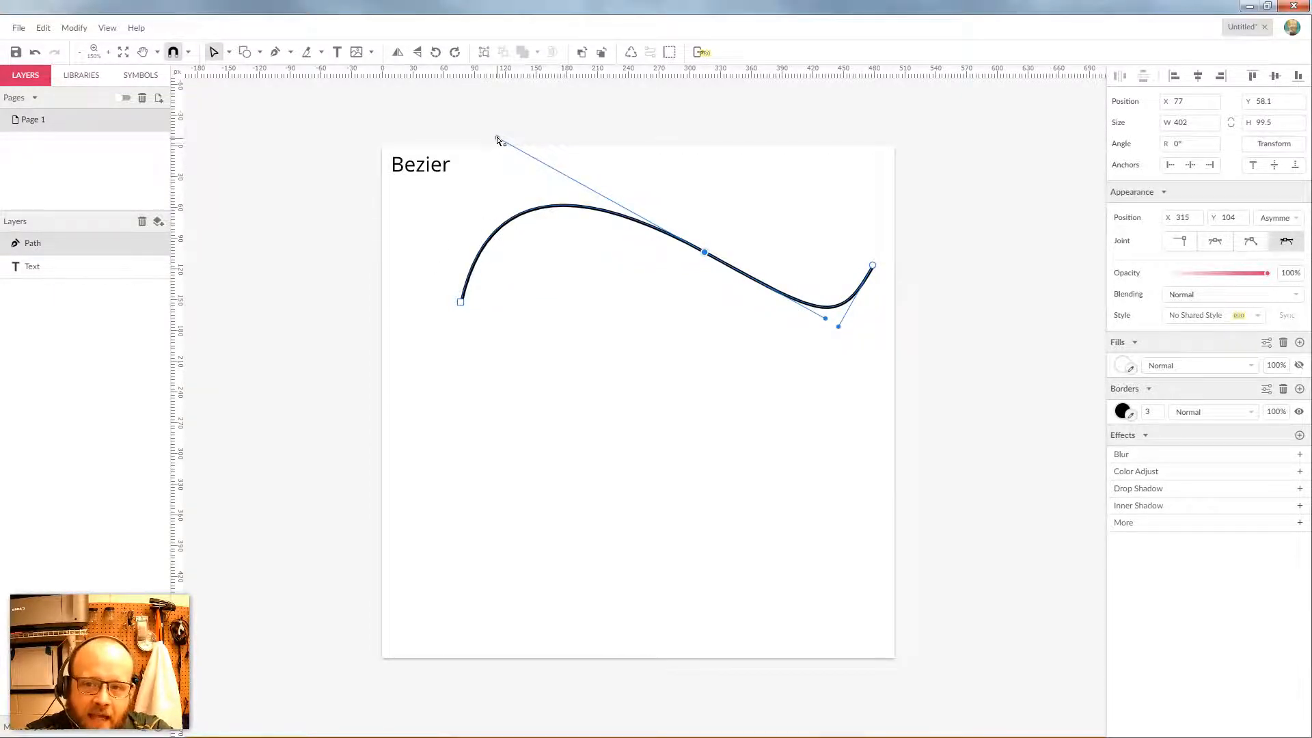
pyautogui.moveTo(498, 138); pyautogui.dragTo(652, 213)
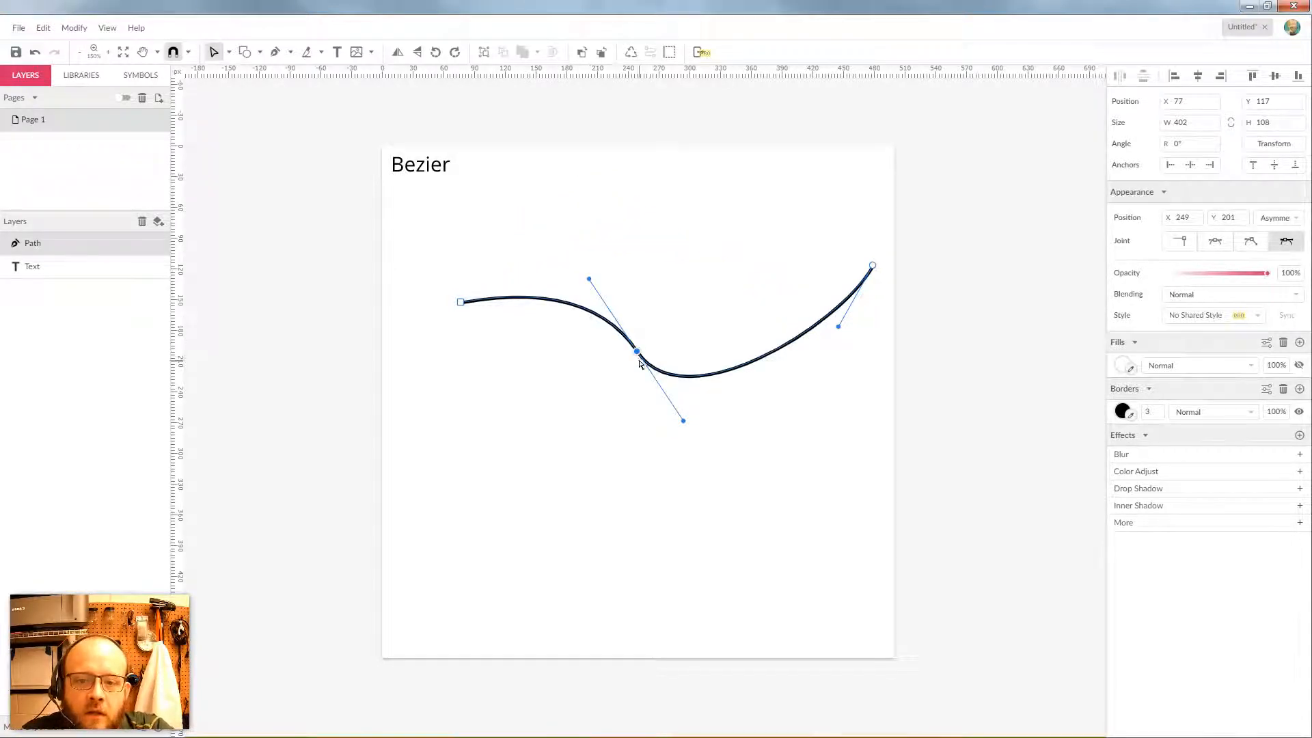
pyautogui.moveTo(637, 351); pyautogui.dragTo(667, 281)
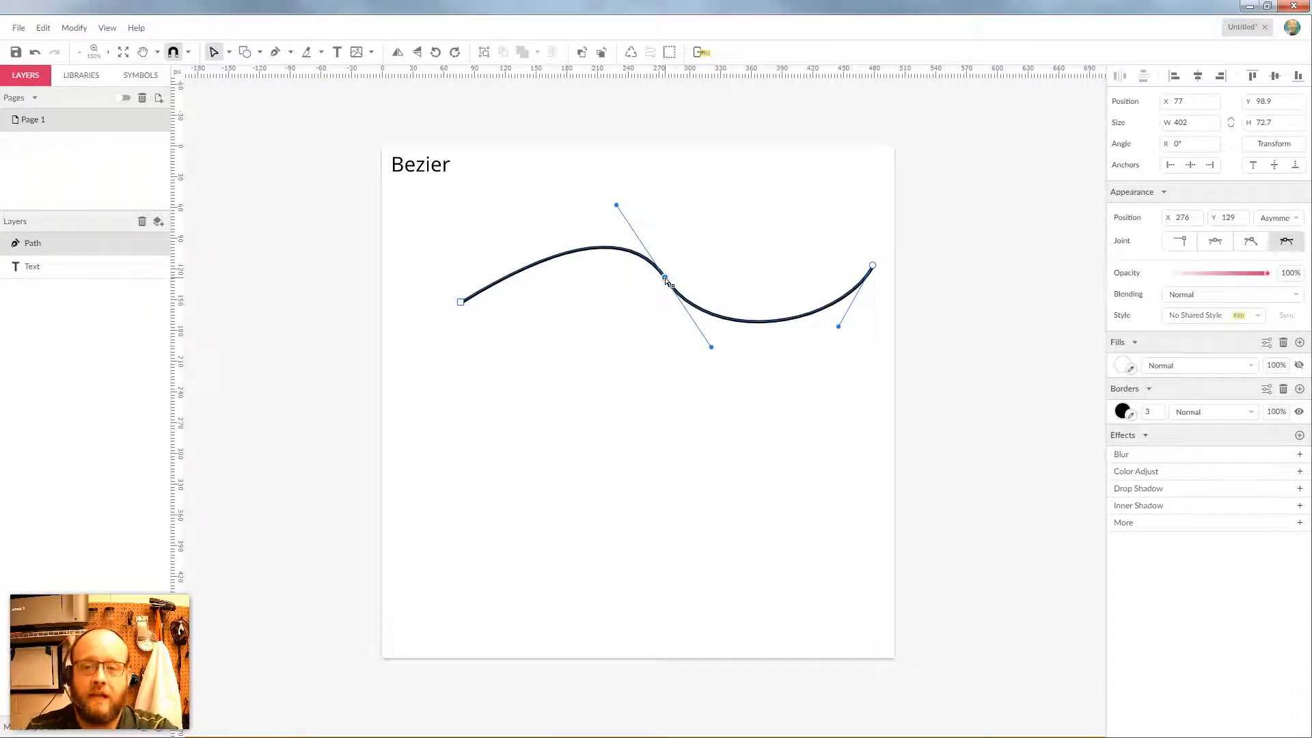
# Draw a closed four-anchor curvy path below the wave, forming two lobes pinched at the middle
pyautogui.click(275, 52)
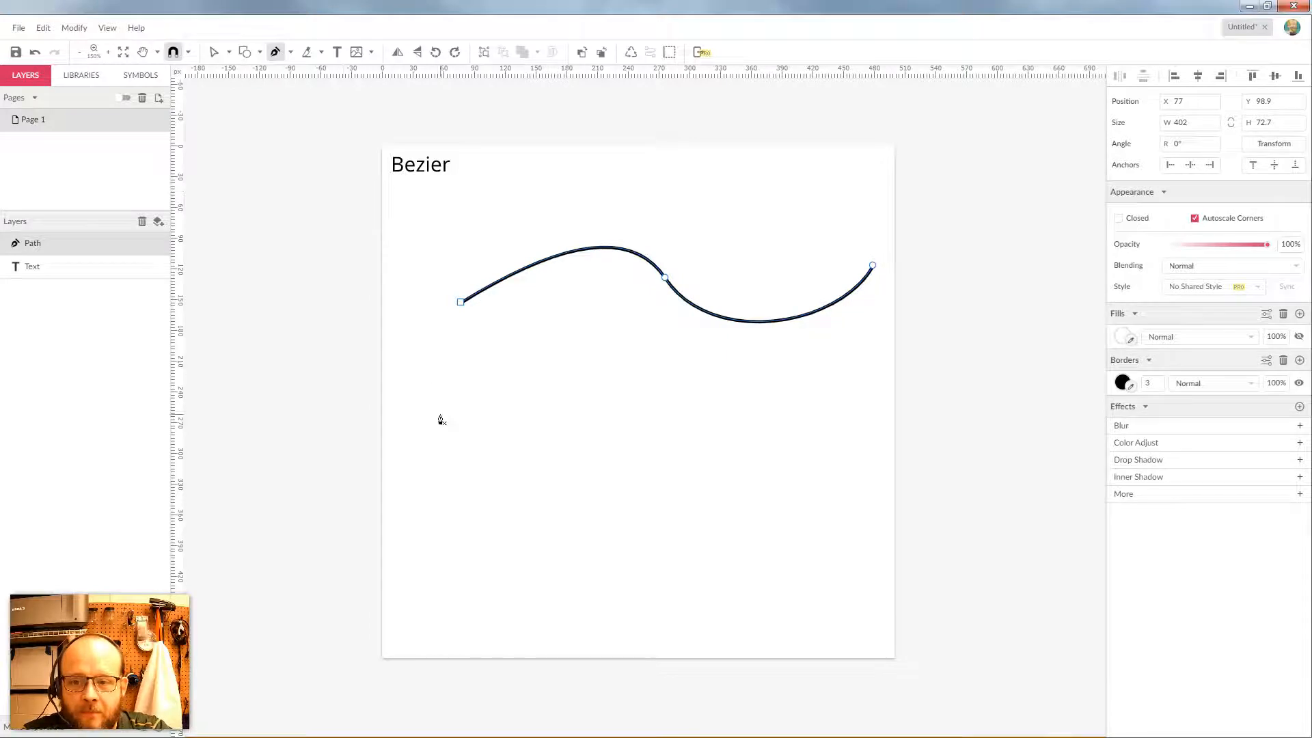
pyautogui.click(403, 486)
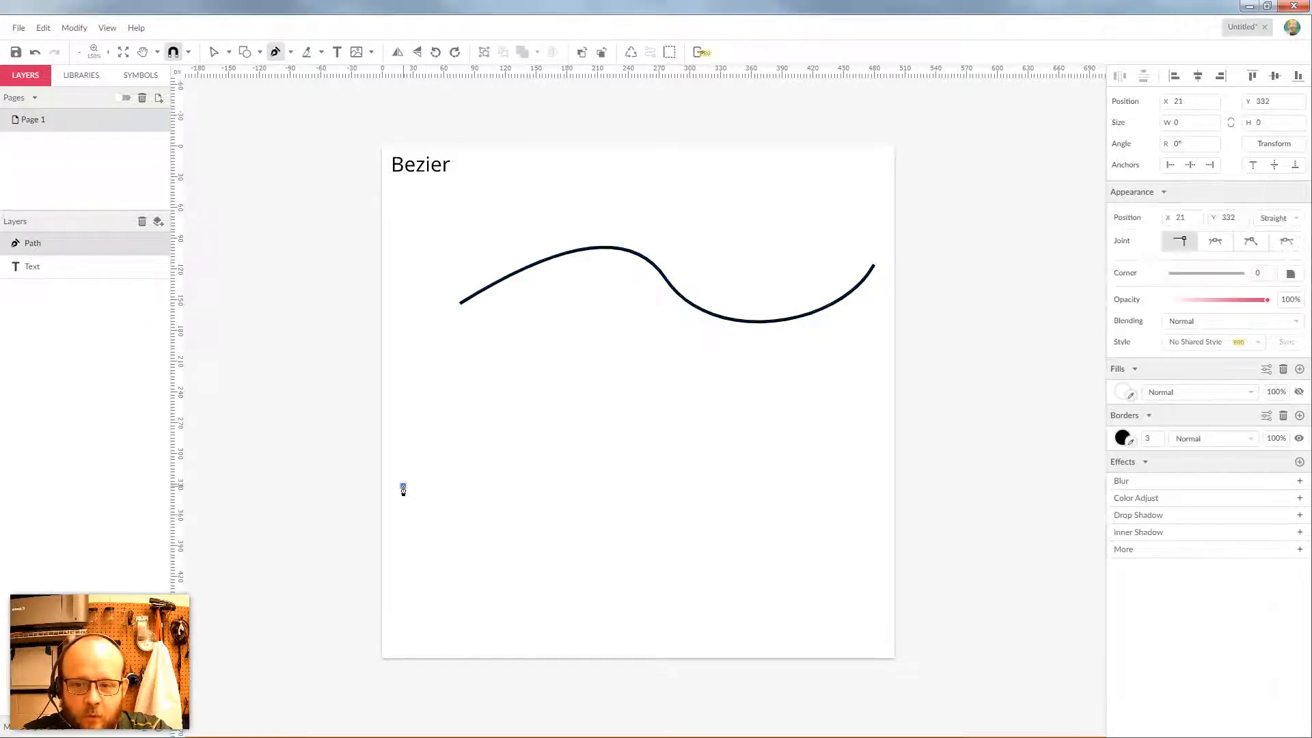
pyautogui.moveTo(636, 459); pyautogui.dragTo(724, 561)
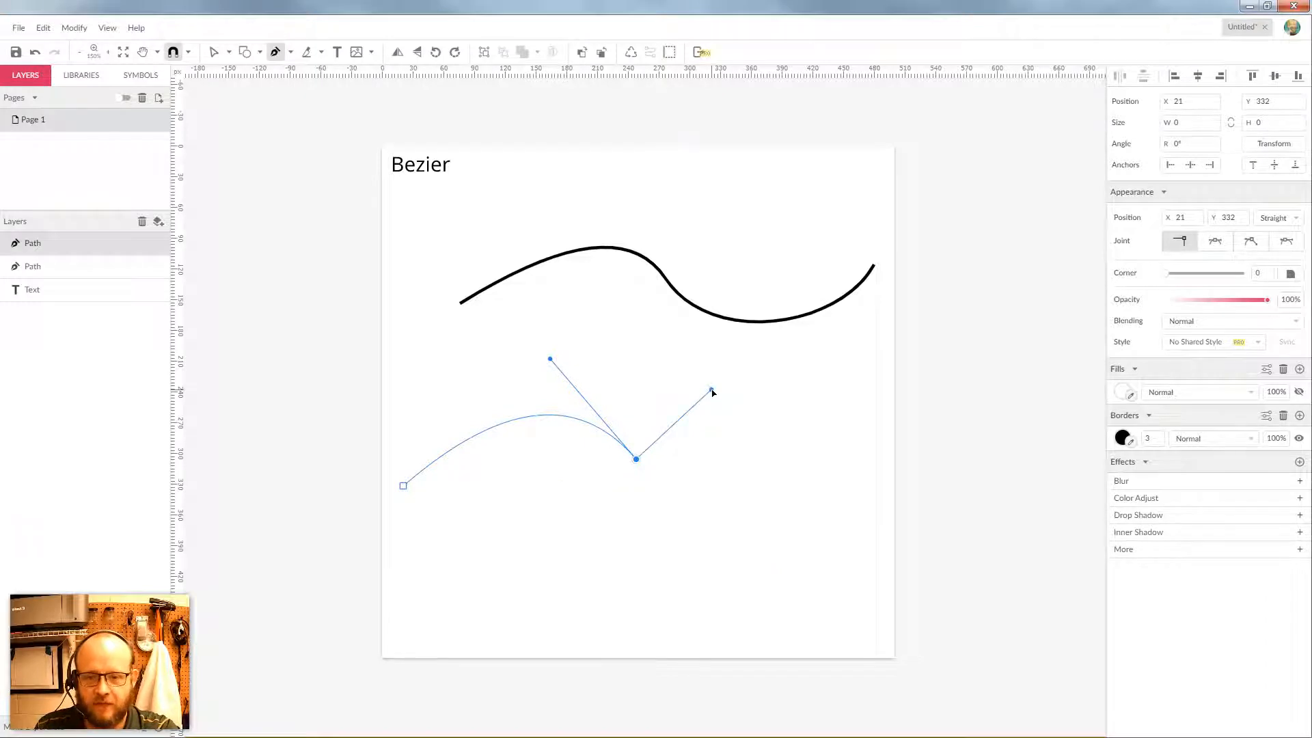
pyautogui.moveTo(712, 390); pyautogui.dragTo(712, 390)
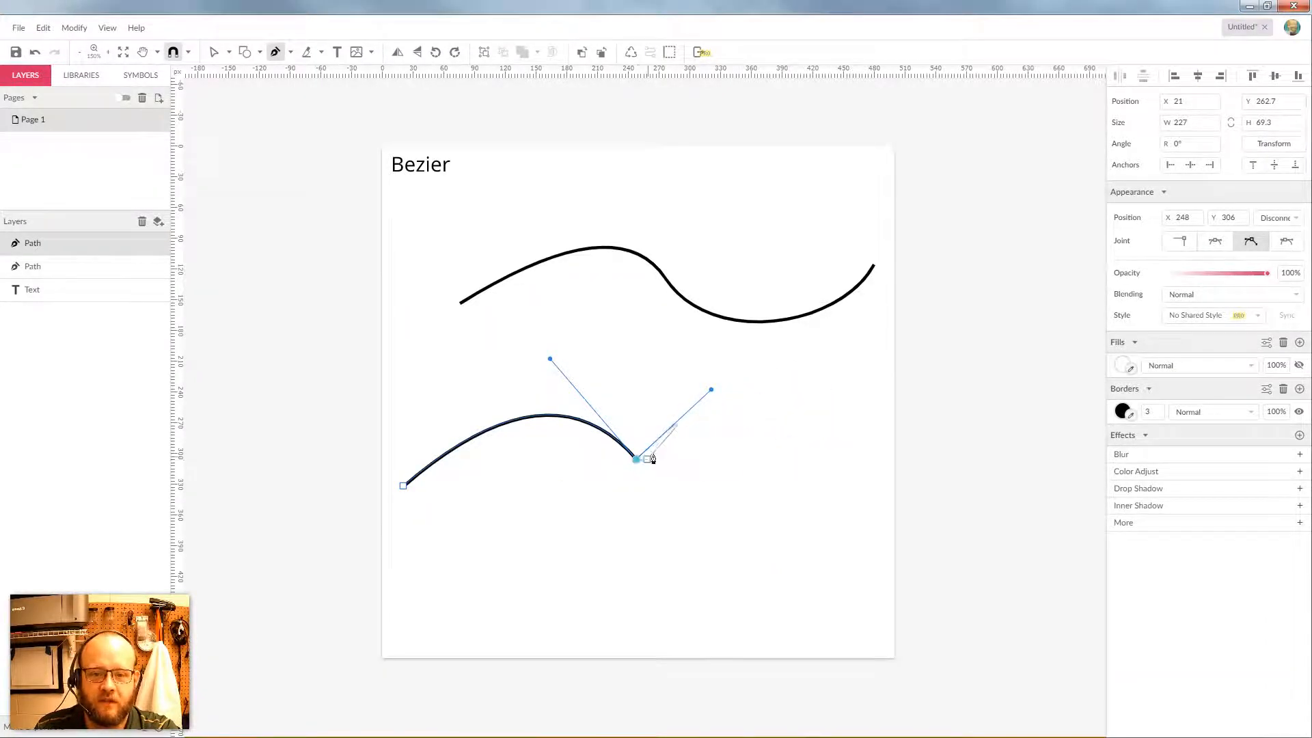
pyautogui.click(854, 453)
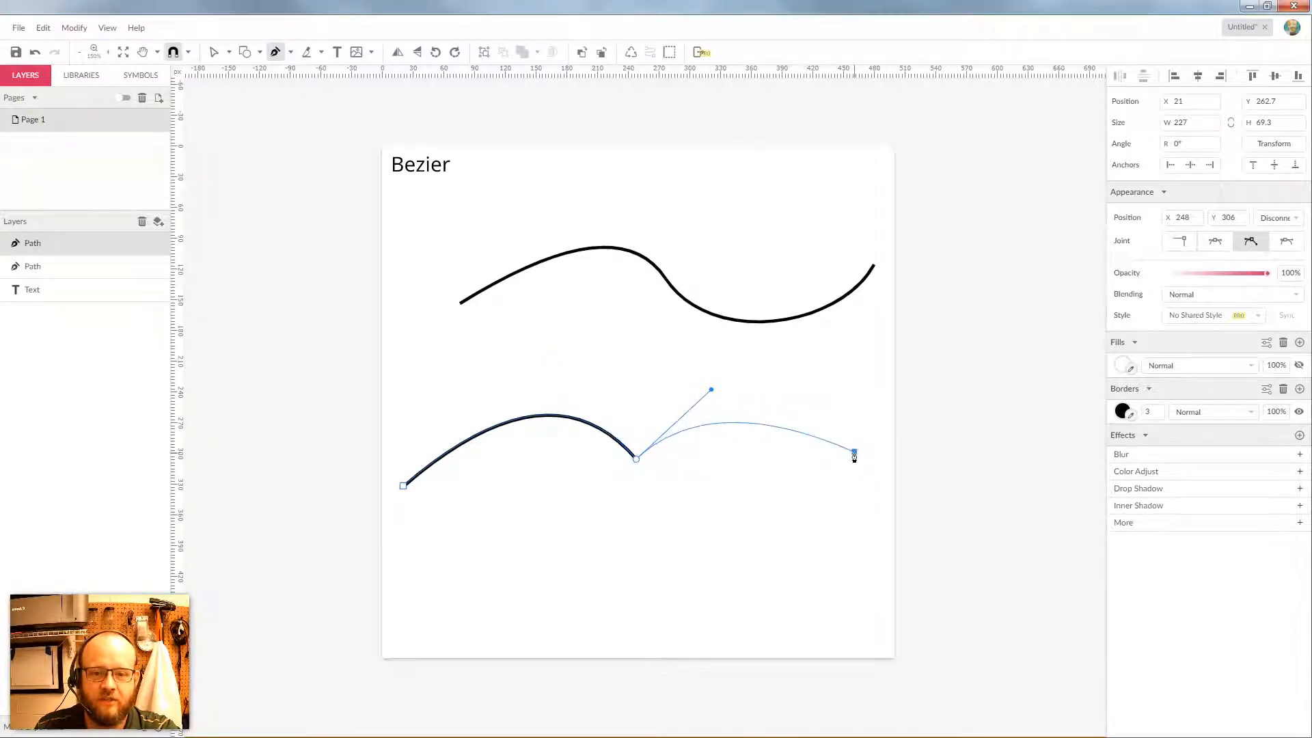
pyautogui.moveTo(854, 455)
pyautogui.mouseDown()
pyautogui.moveTo(889, 540)
pyautogui.moveTo(925, 536)
pyautogui.moveTo(931, 521)
pyautogui.moveTo(798, 530)
pyautogui.mouseUp()
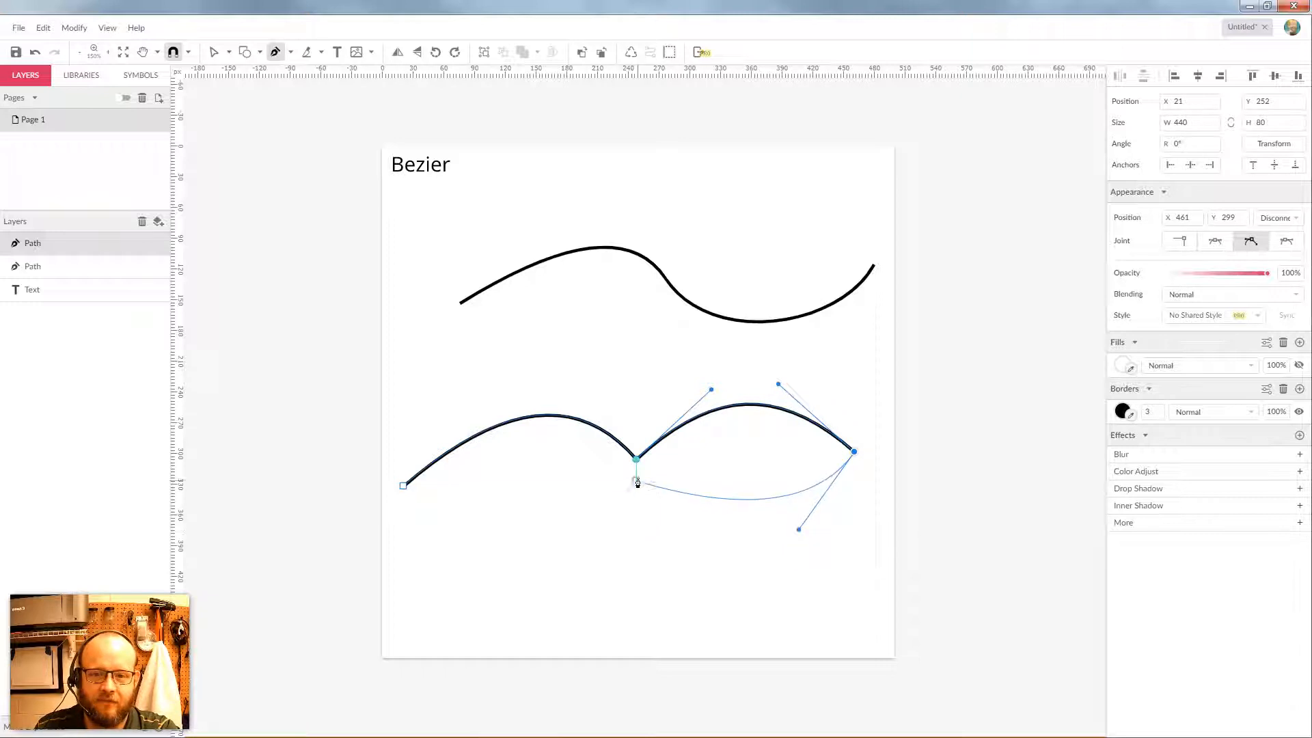
pyautogui.moveTo(636, 477)
pyautogui.mouseDown()
pyautogui.moveTo(635, 449)
pyautogui.moveTo(601, 435)
pyautogui.moveTo(589, 528)
pyautogui.mouseUp()
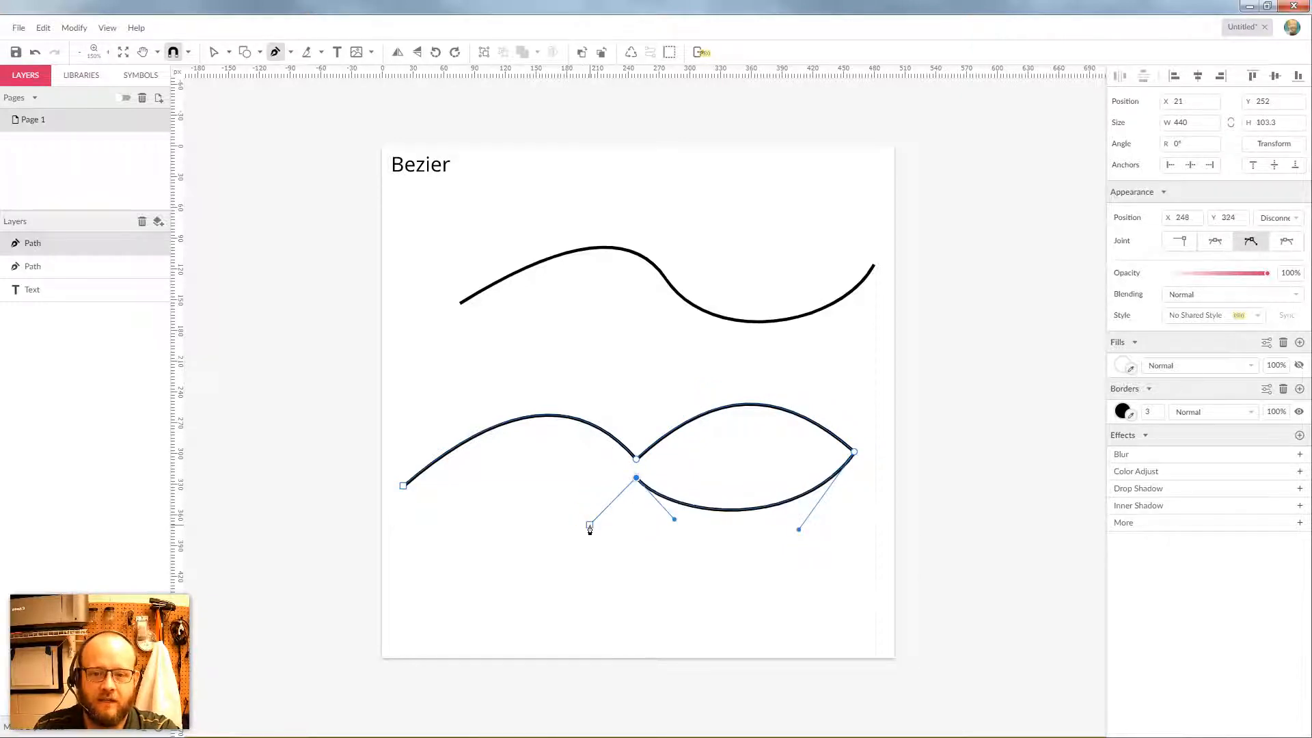
pyautogui.moveTo(404, 487)
pyautogui.mouseDown()
pyautogui.moveTo(401, 433)
pyautogui.moveTo(375, 425)
pyautogui.moveTo(372, 457)
pyautogui.moveTo(433, 463)
pyautogui.mouseUp()
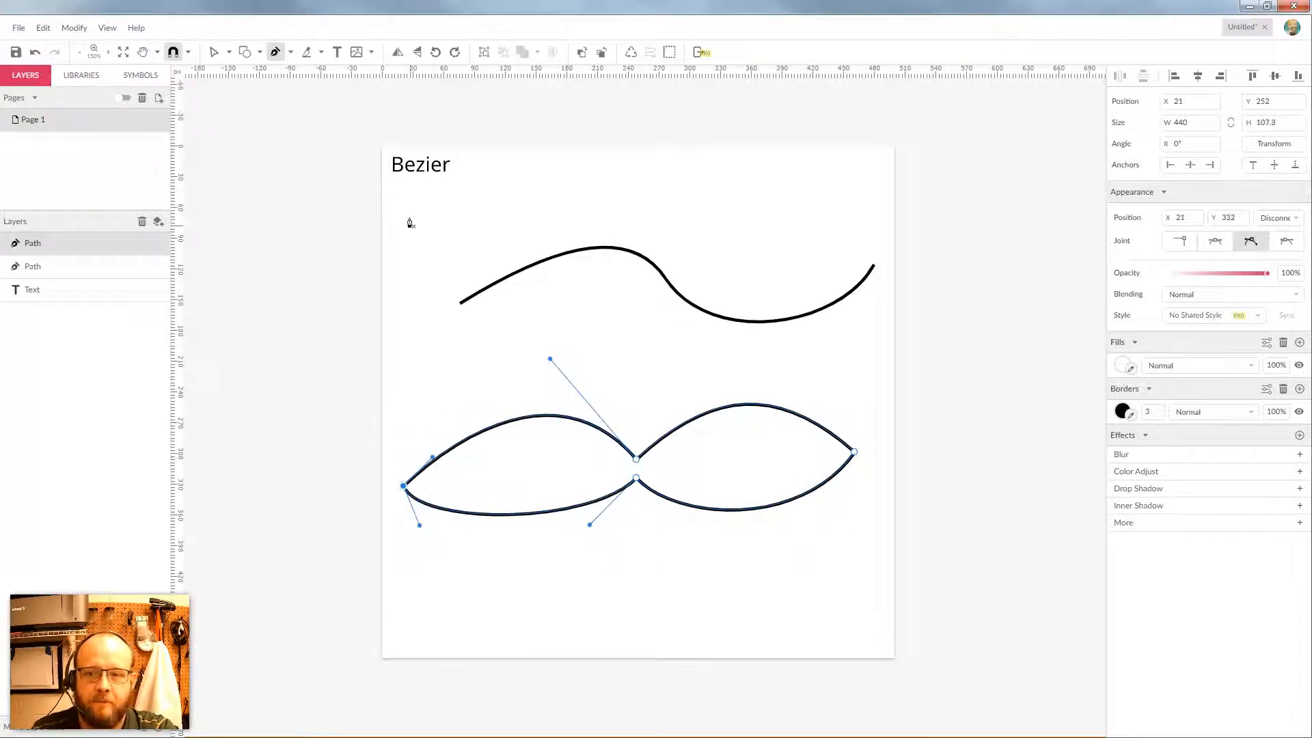
pyautogui.click(214, 52)
pyautogui.click(230, 53)
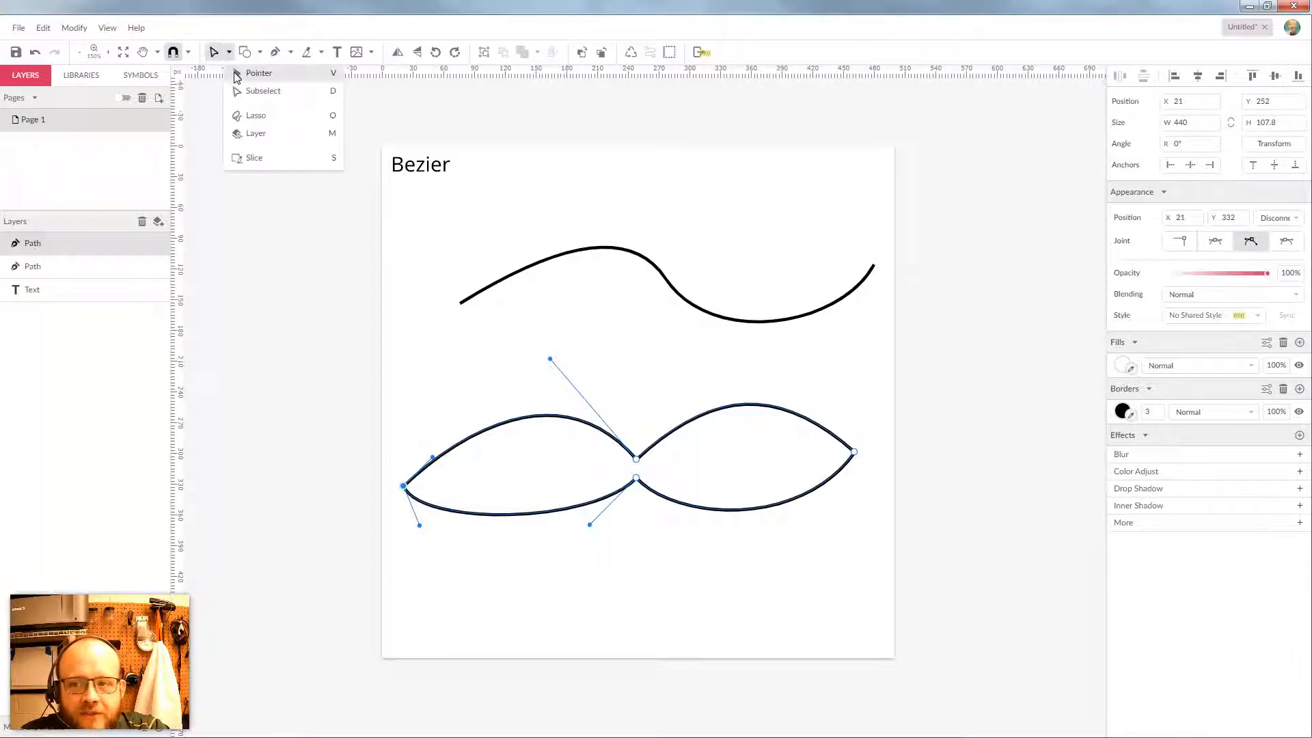
pyautogui.click(236, 74)
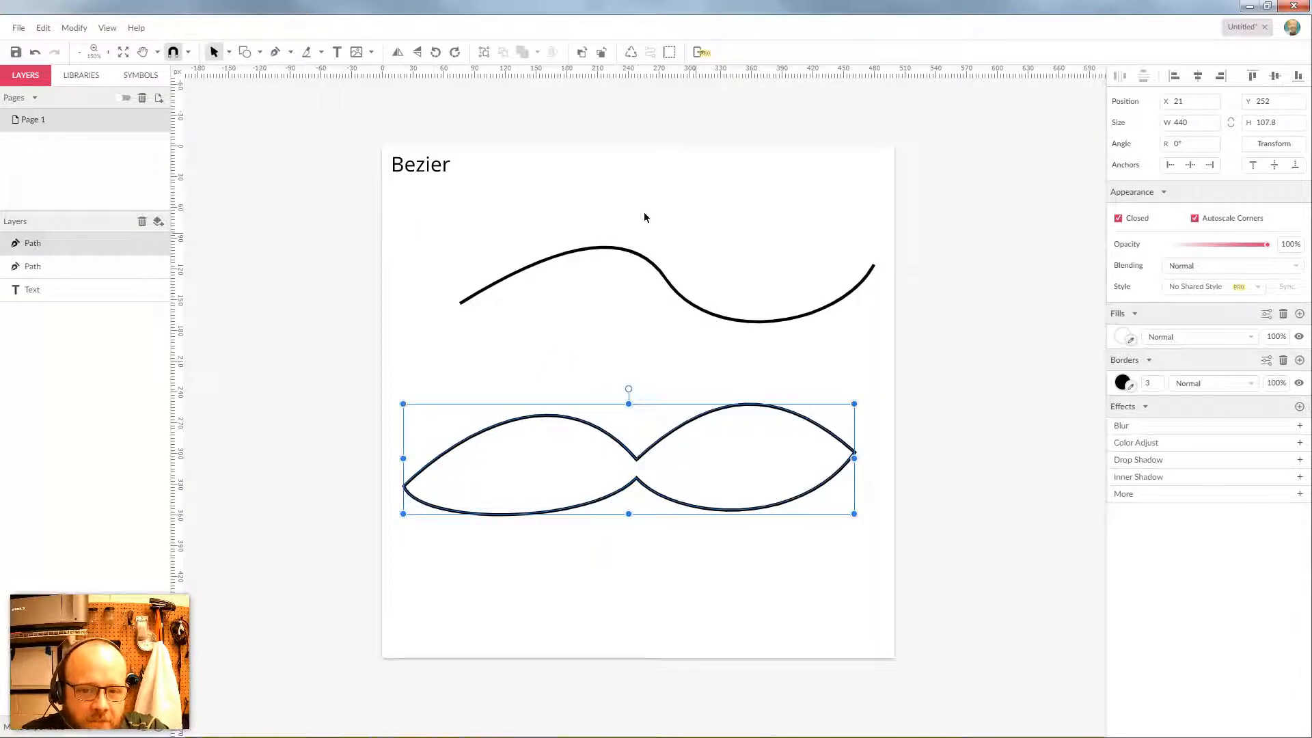
pyautogui.click(229, 52)
pyautogui.click(247, 90)
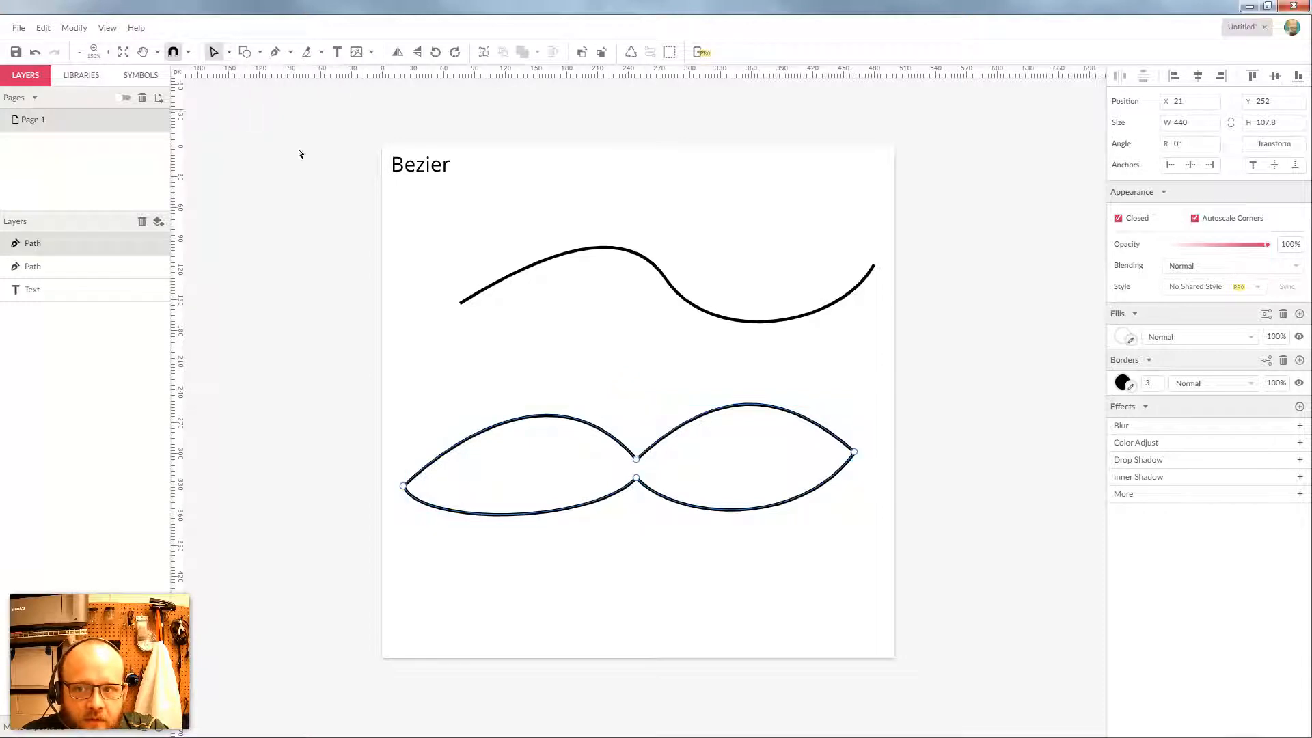
pyautogui.click(636, 459)
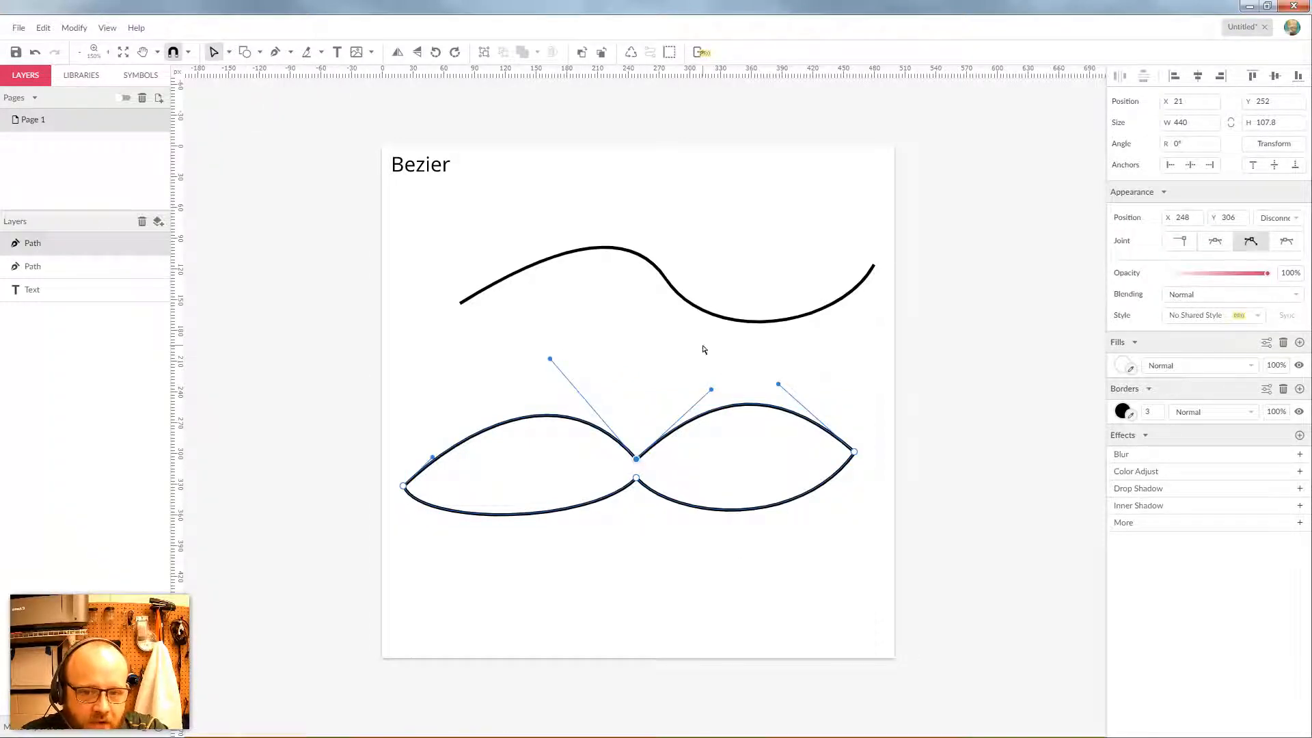
pyautogui.click(692, 301)
pyautogui.click(691, 304)
pyautogui.click(665, 278)
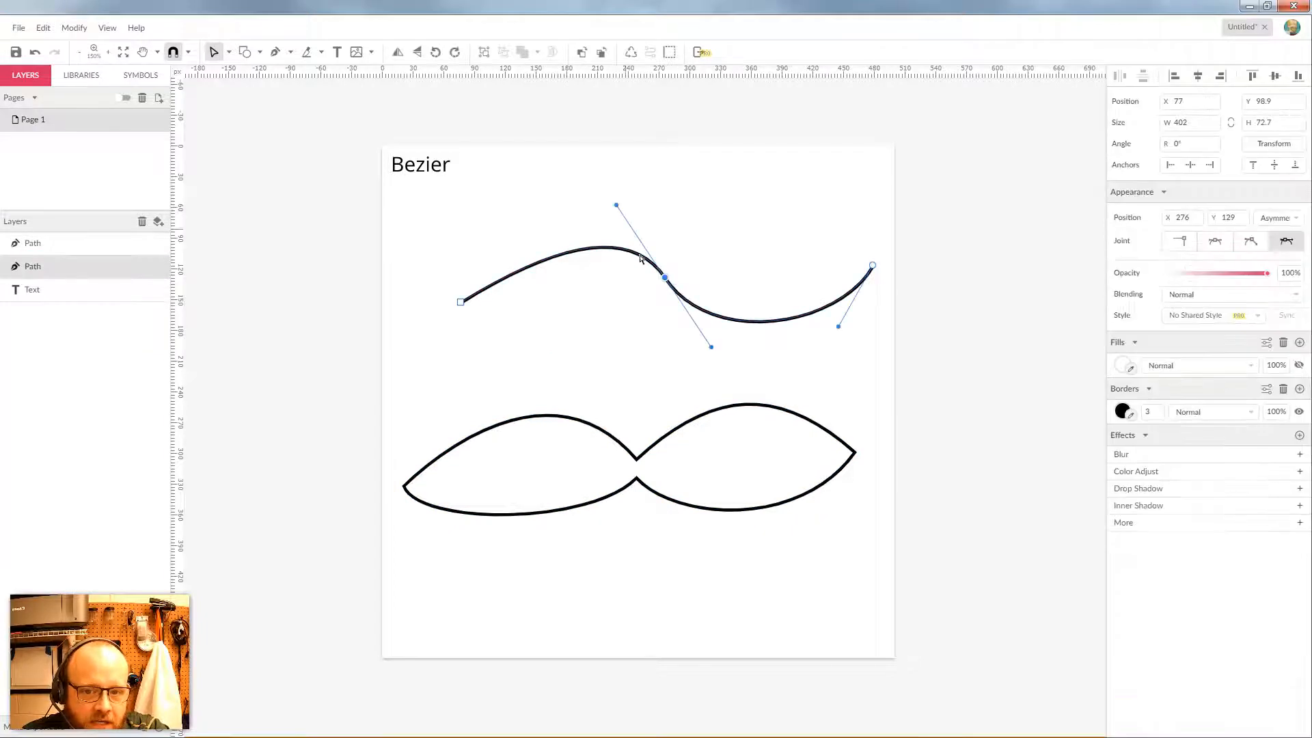
pyautogui.click(638, 462)
pyautogui.click(636, 459)
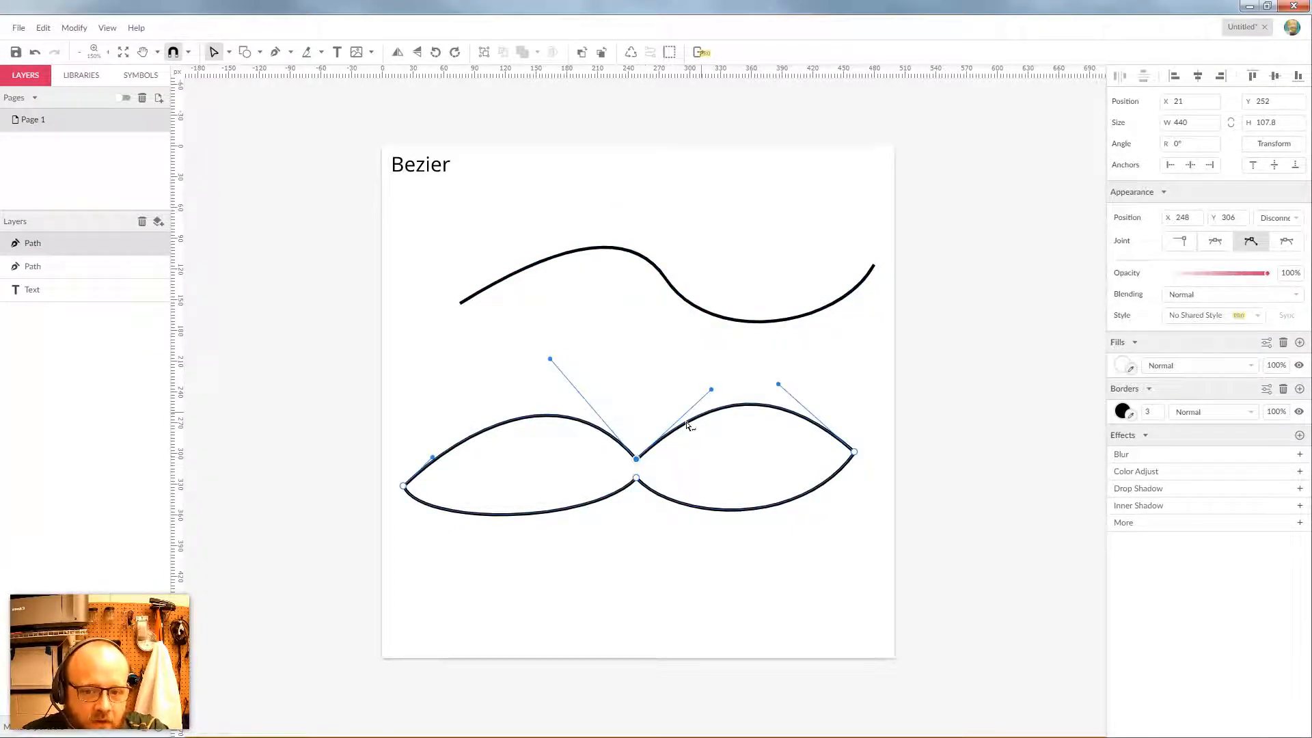
pyautogui.click(854, 453)
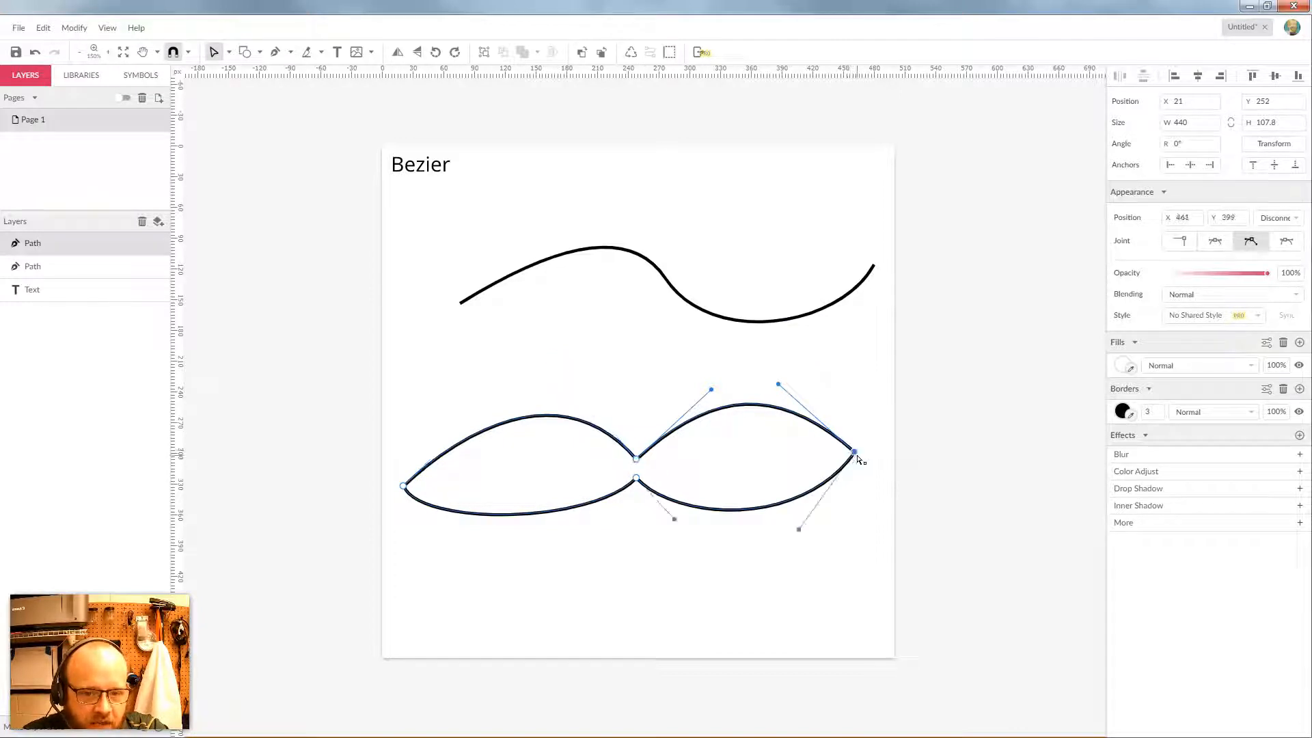
pyautogui.click(669, 597)
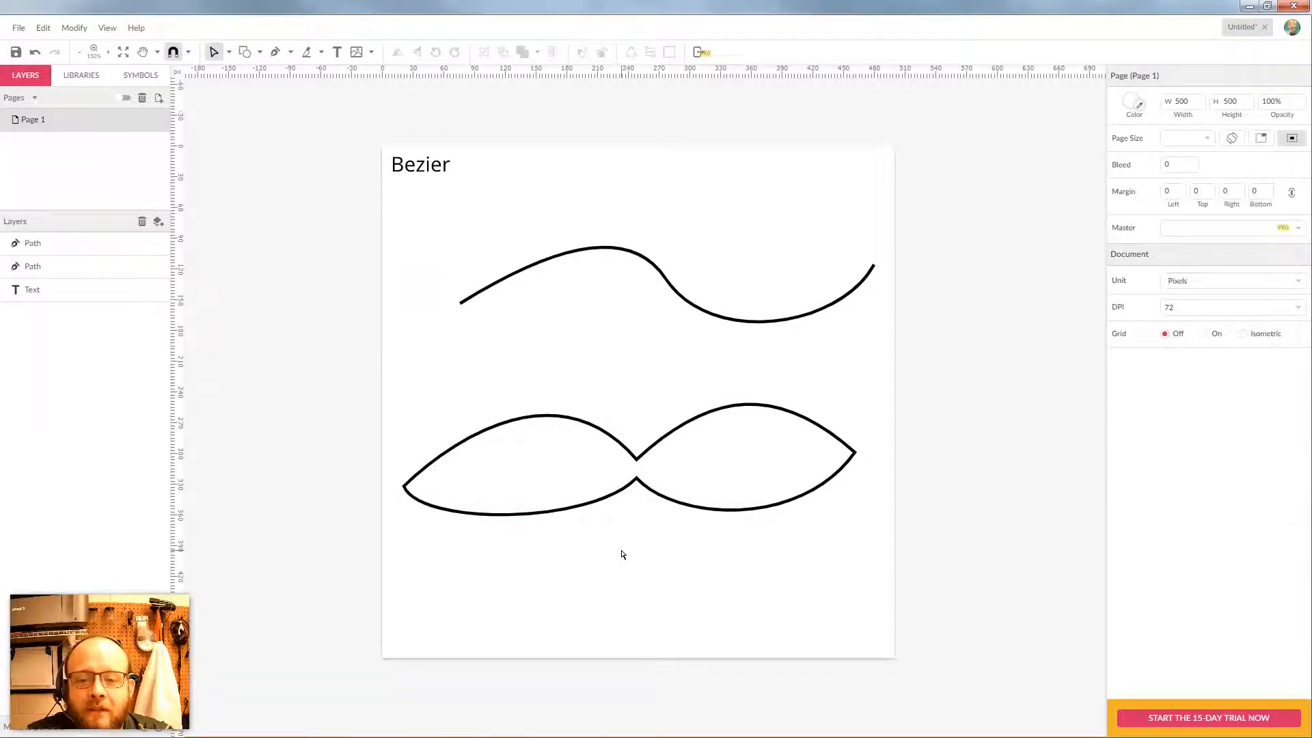
# Drag the lower shape's top middle handles upward so both lobes rise taller and rounder
pyautogui.click(640, 461)
pyautogui.doubleClick(667, 284)
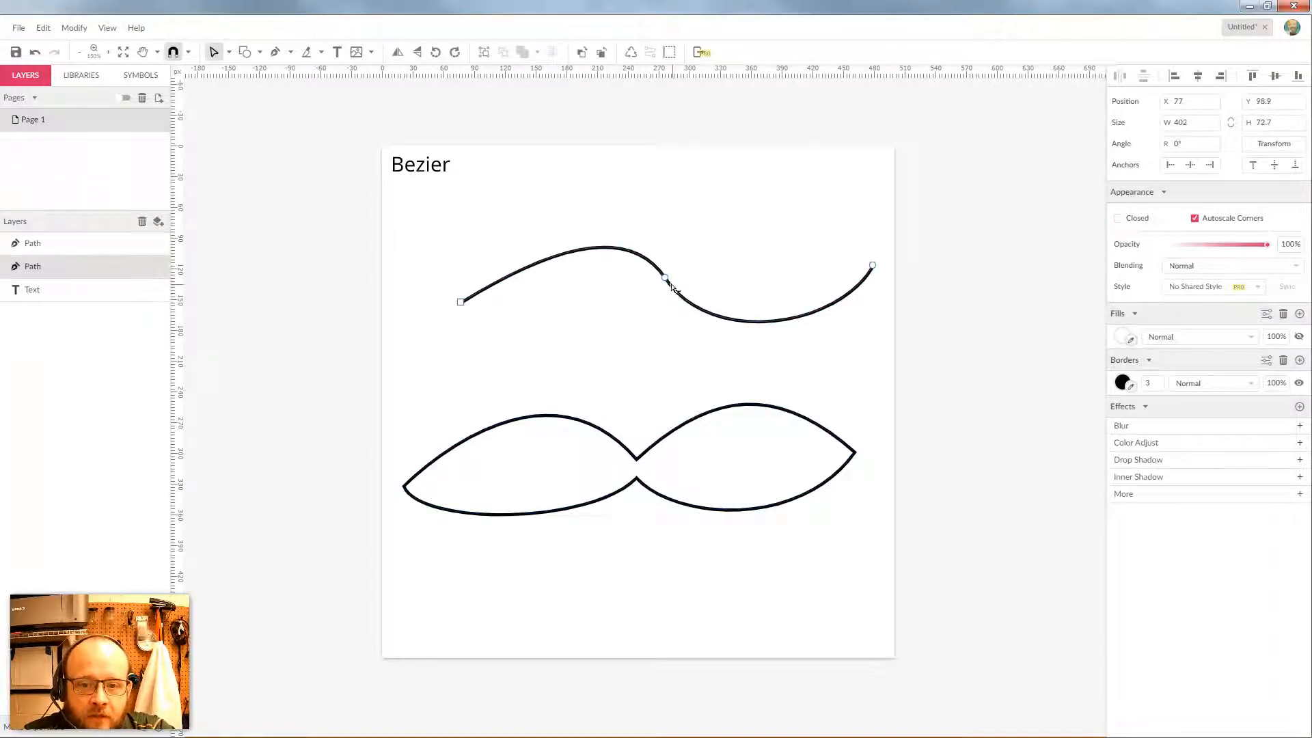
pyautogui.click(666, 280)
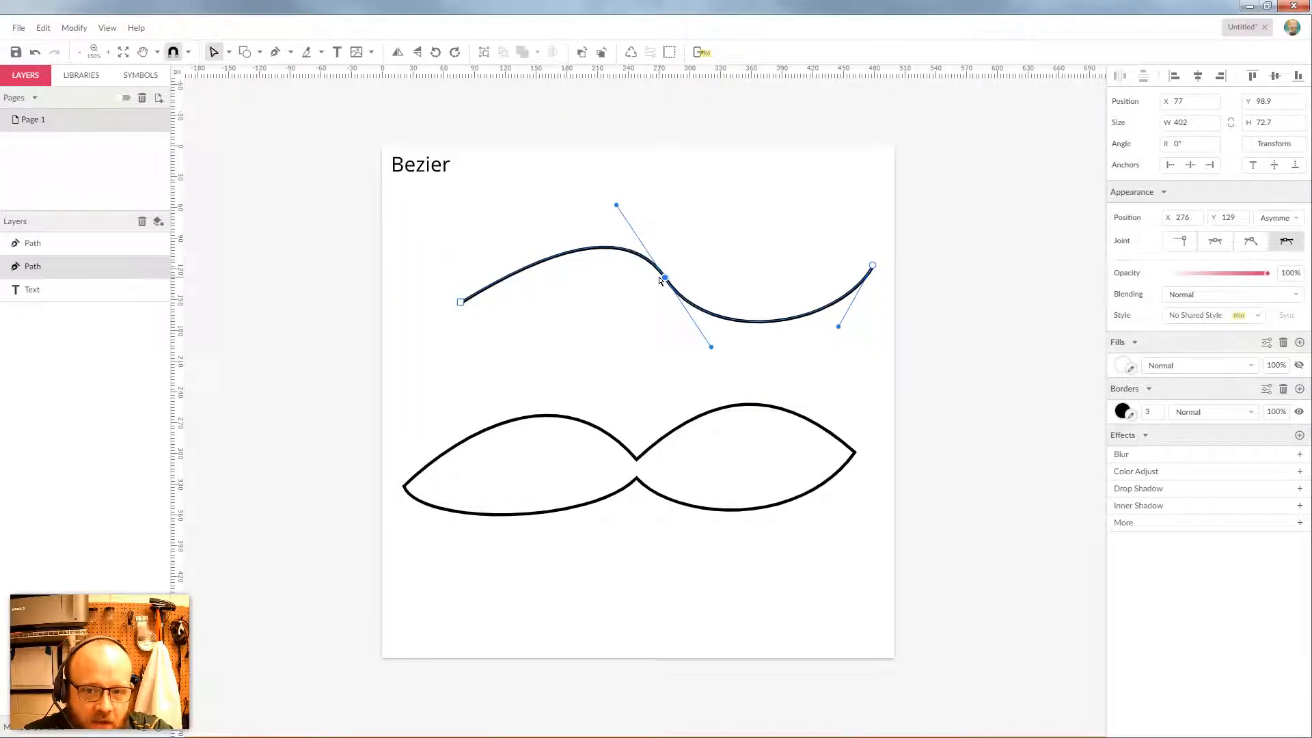
pyautogui.click(639, 460)
pyautogui.click(637, 459)
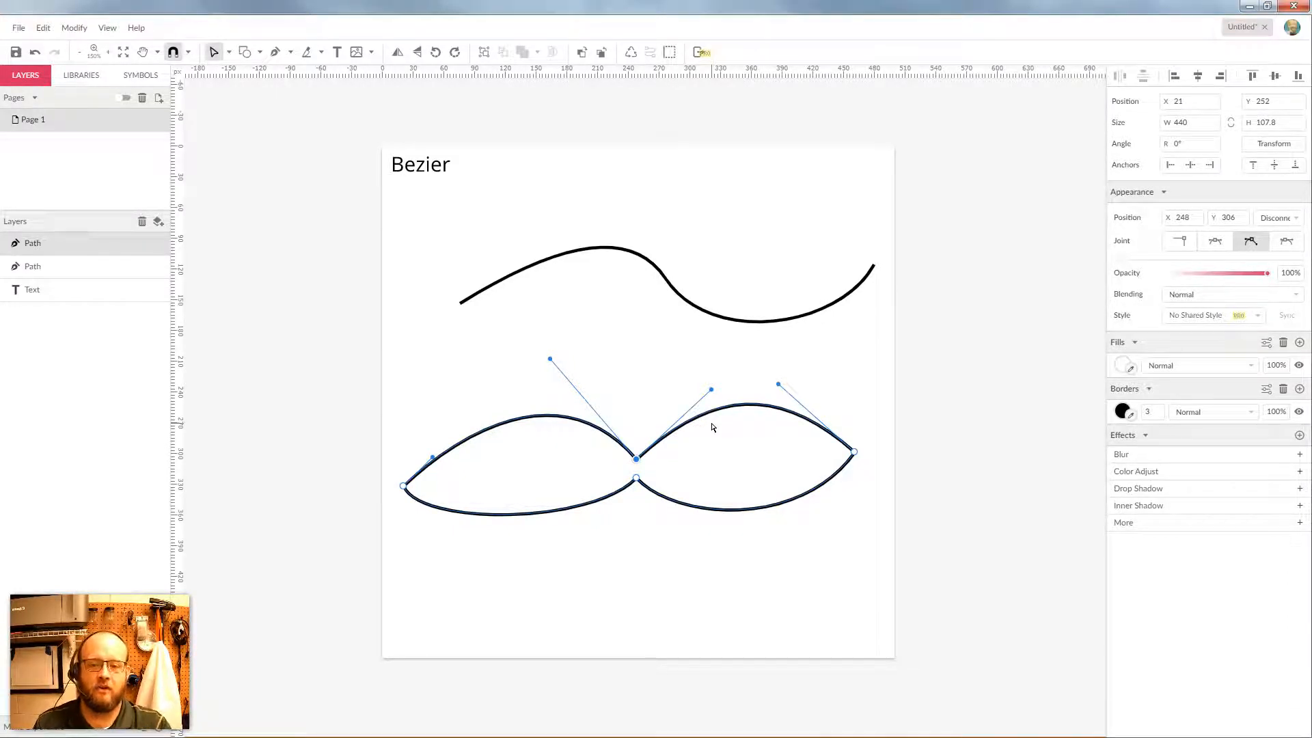
pyautogui.moveTo(713, 392); pyautogui.dragTo(708, 355)
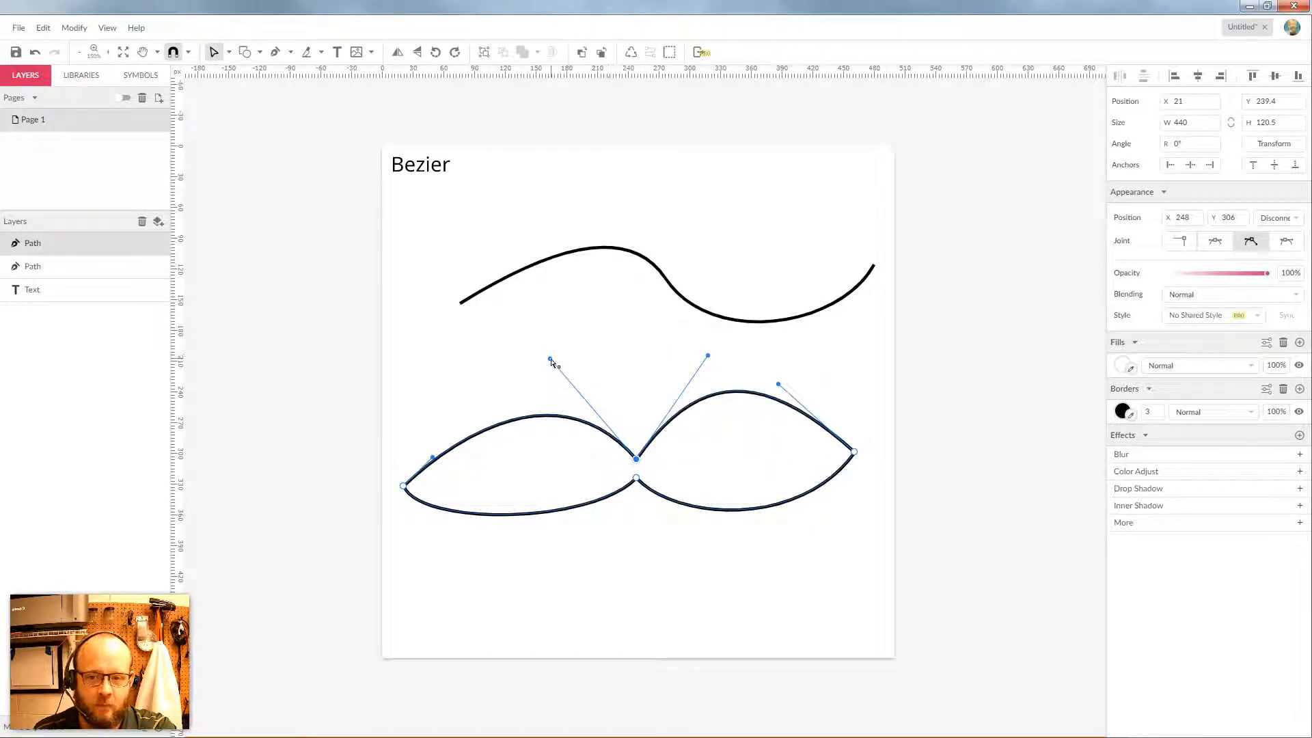
pyautogui.moveTo(550, 358); pyautogui.dragTo(556, 328)
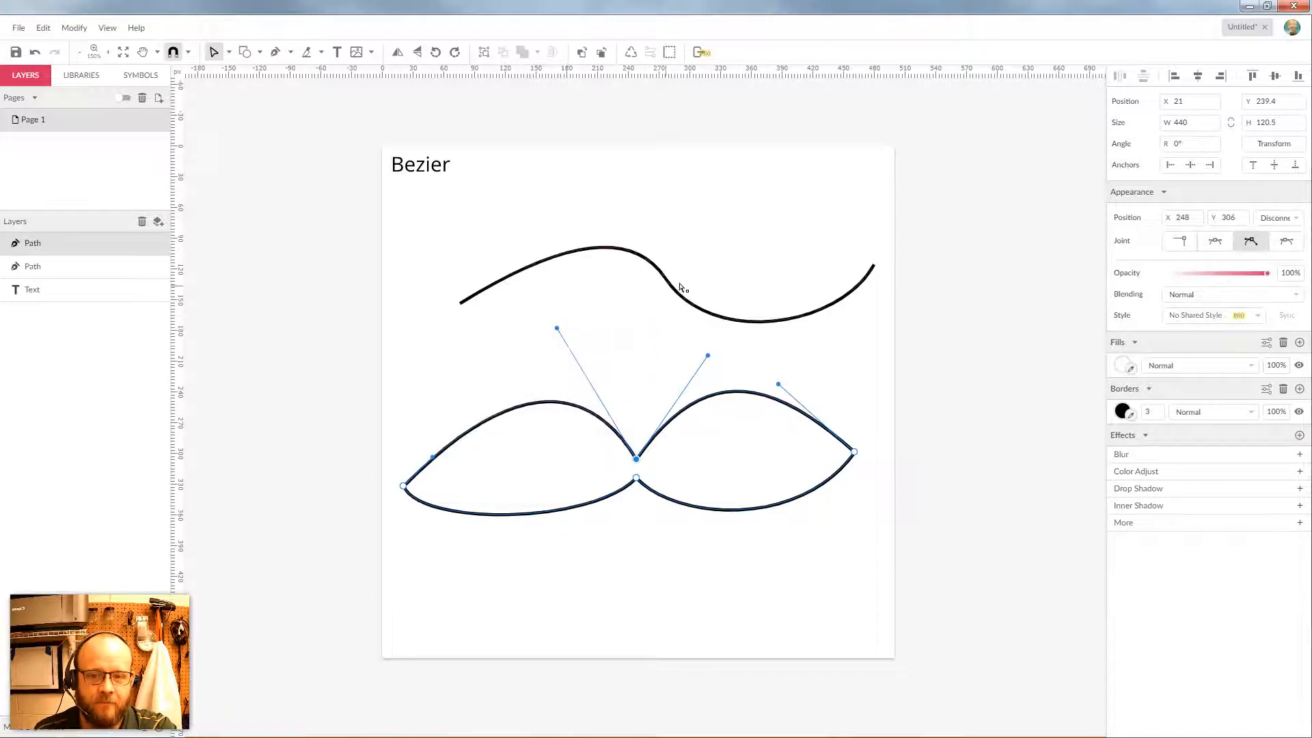
pyautogui.click(665, 277)
pyautogui.click(664, 277)
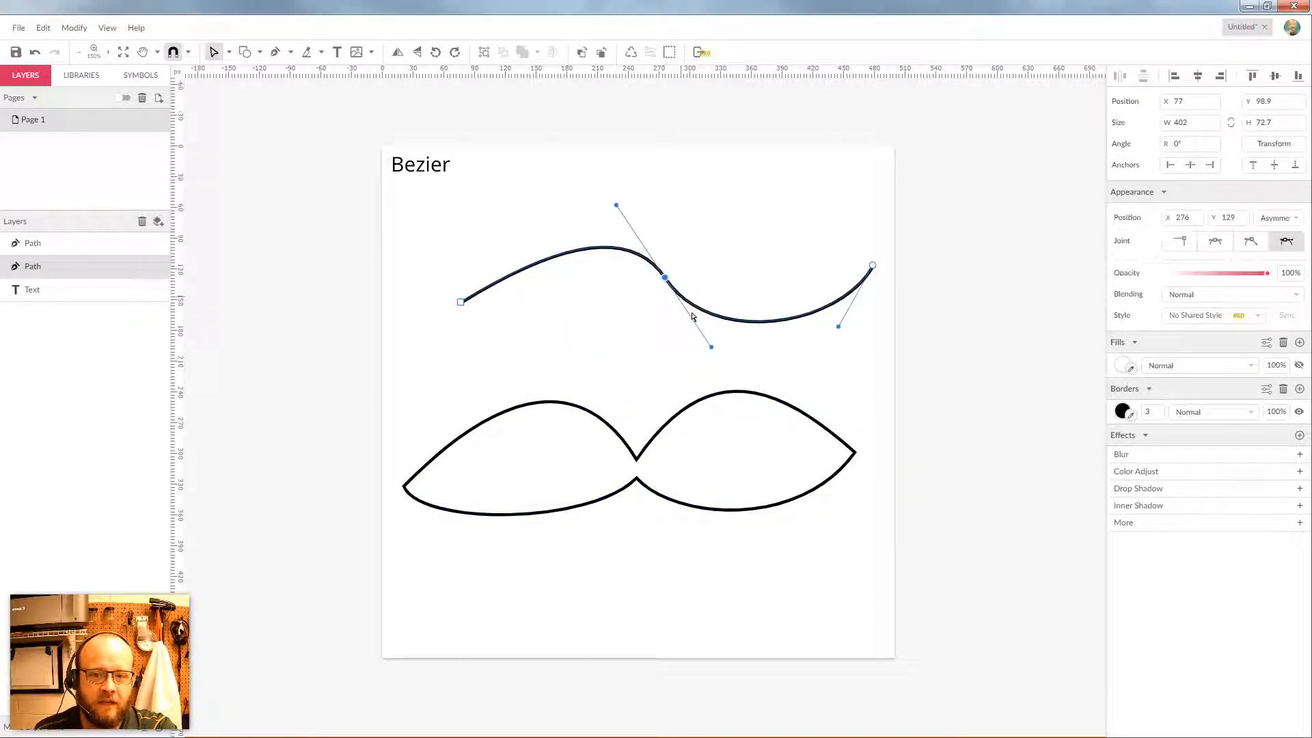
# Try Straight then Mirrored joints on the wave's middle node, lifting it and reshaping a handle
pyautogui.moveTo(704, 347)
pyautogui.mouseDown()
pyautogui.moveTo(776, 270)
pyautogui.moveTo(778, 299)
pyautogui.moveTo(672, 369)
pyautogui.moveTo(770, 252)
pyautogui.moveTo(623, 363)
pyautogui.moveTo(762, 296)
pyautogui.moveTo(672, 186)
pyautogui.moveTo(625, 191)
pyautogui.moveTo(784, 352)
pyautogui.moveTo(704, 370)
pyautogui.moveTo(690, 353)
pyautogui.mouseUp()
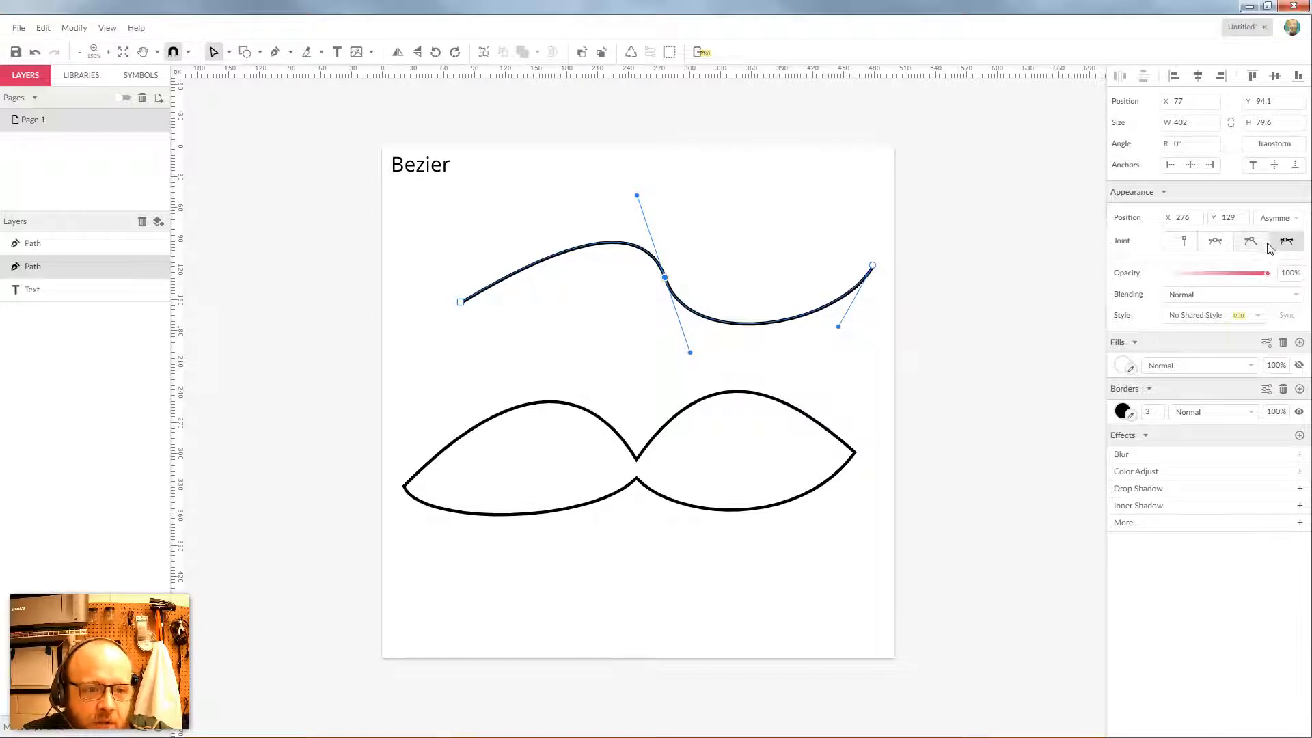
pyautogui.click(1180, 242)
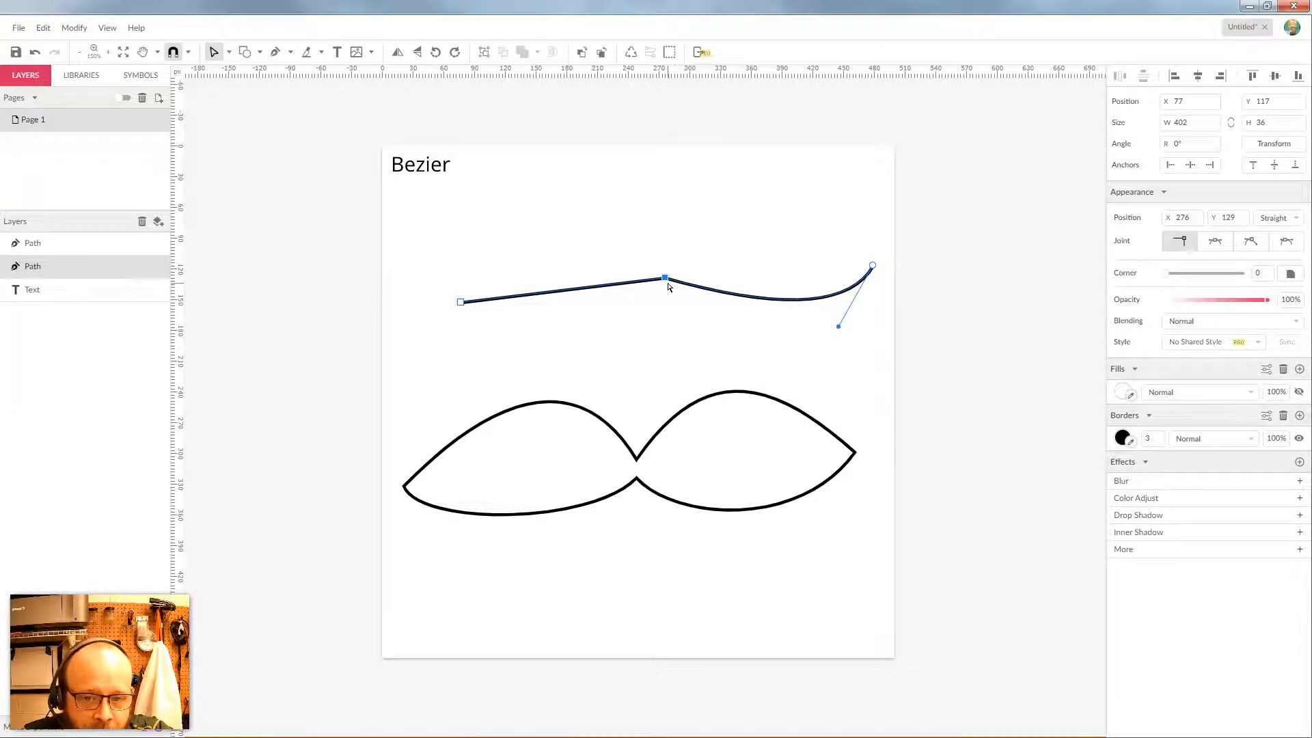
pyautogui.moveTo(666, 279); pyautogui.dragTo(642, 229)
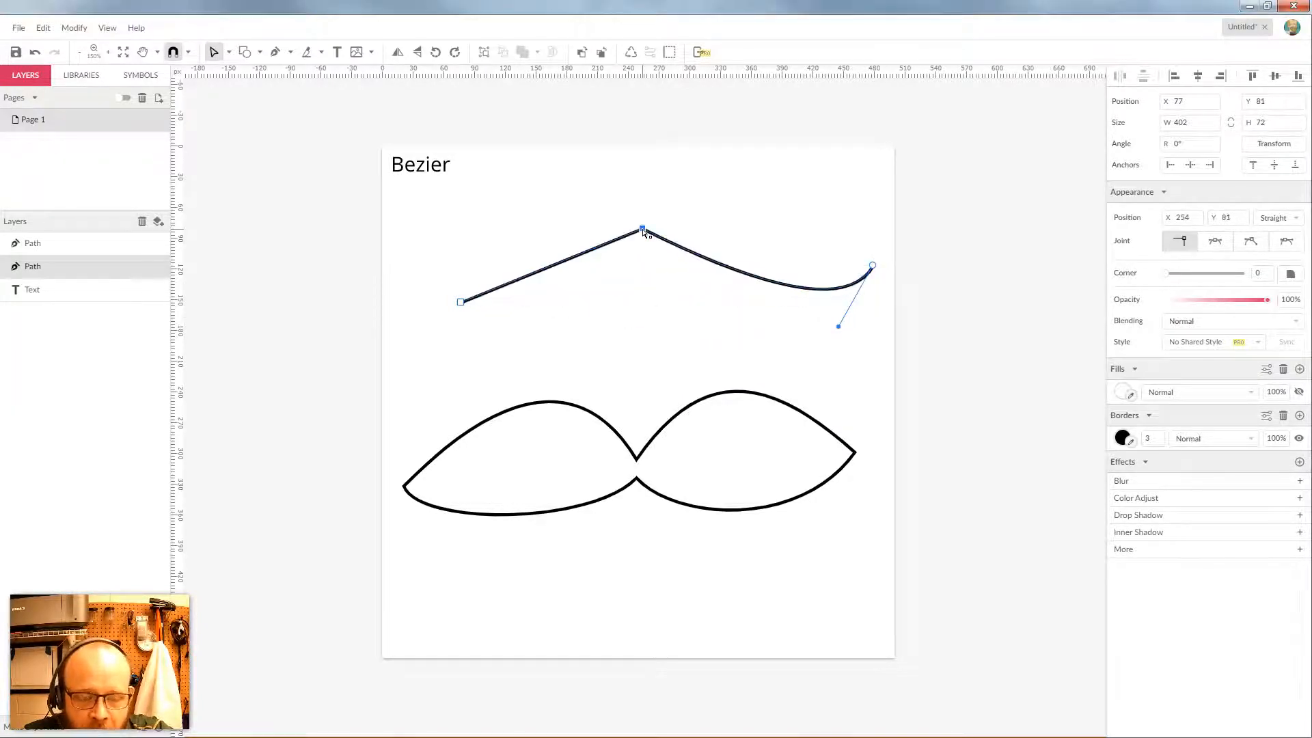
pyautogui.click(1216, 244)
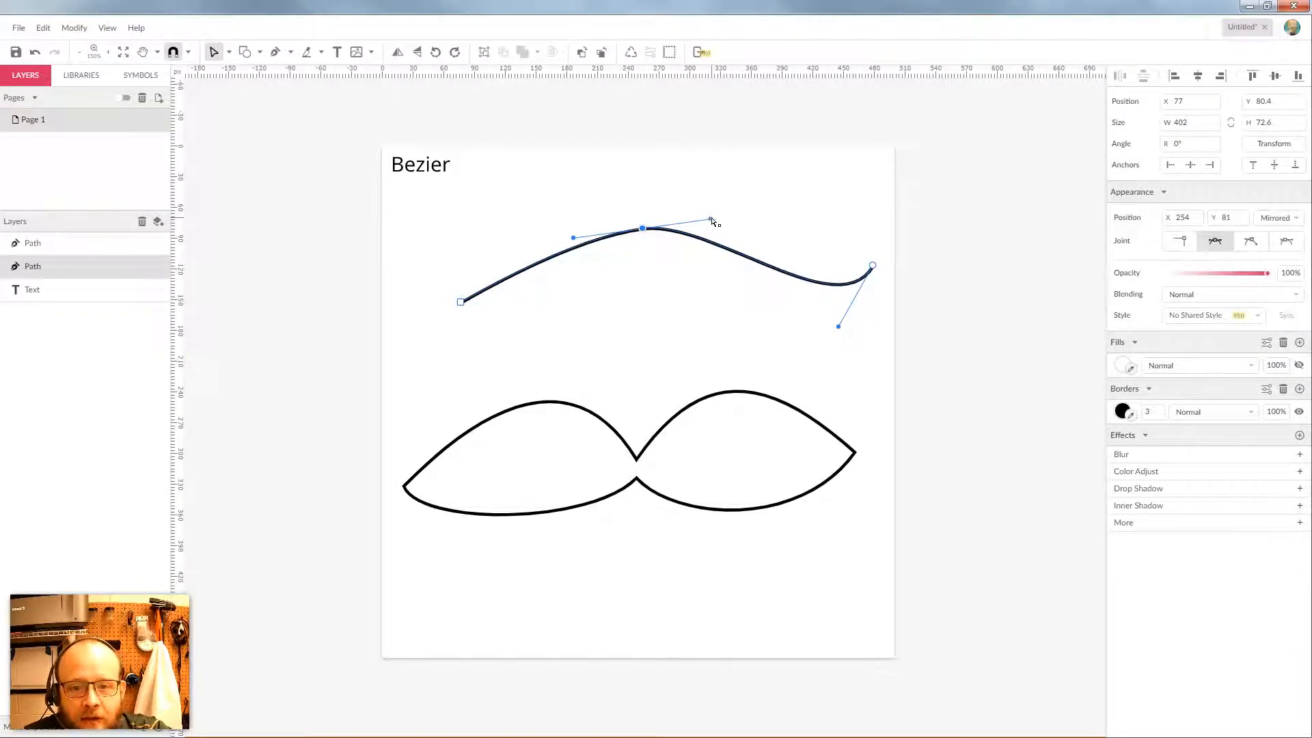
pyautogui.moveTo(711, 218); pyautogui.dragTo(695, 288)
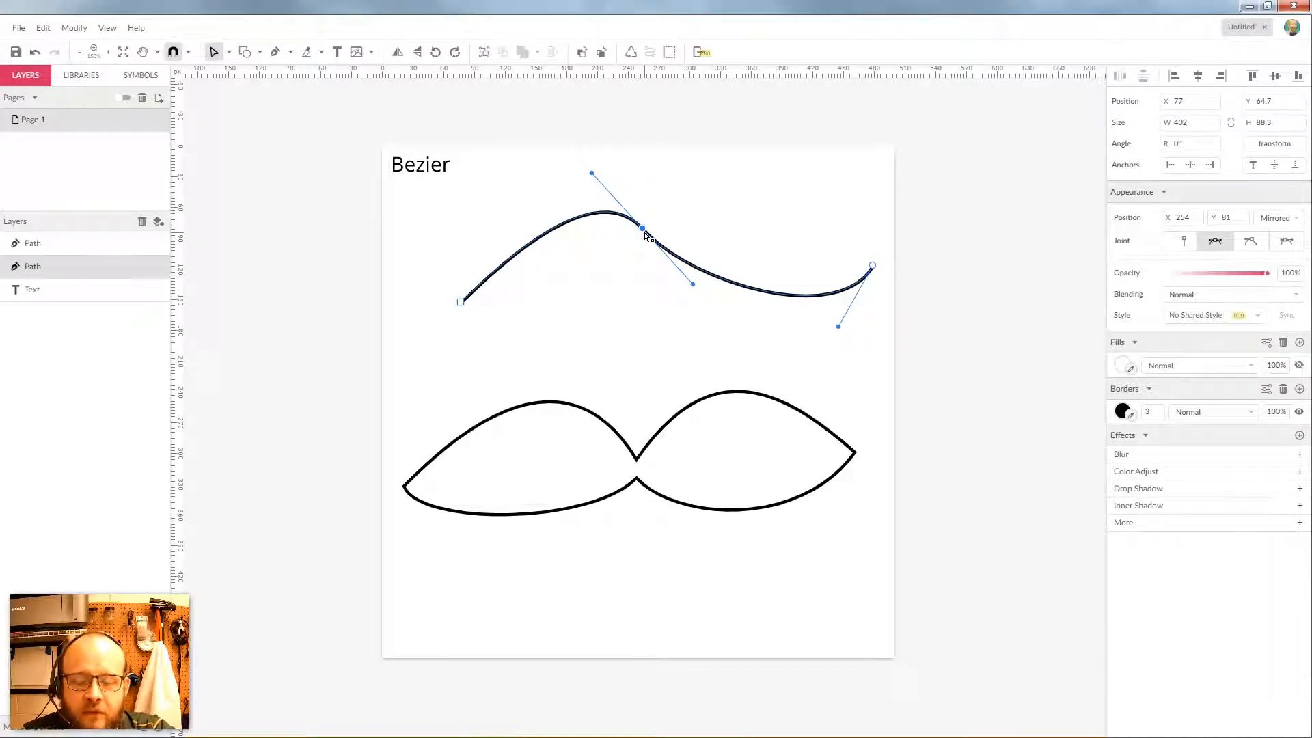
# Bend the wave with Disconnected and Asymmetric handles, then settle on a Mirrored joint
pyautogui.click(1253, 244)
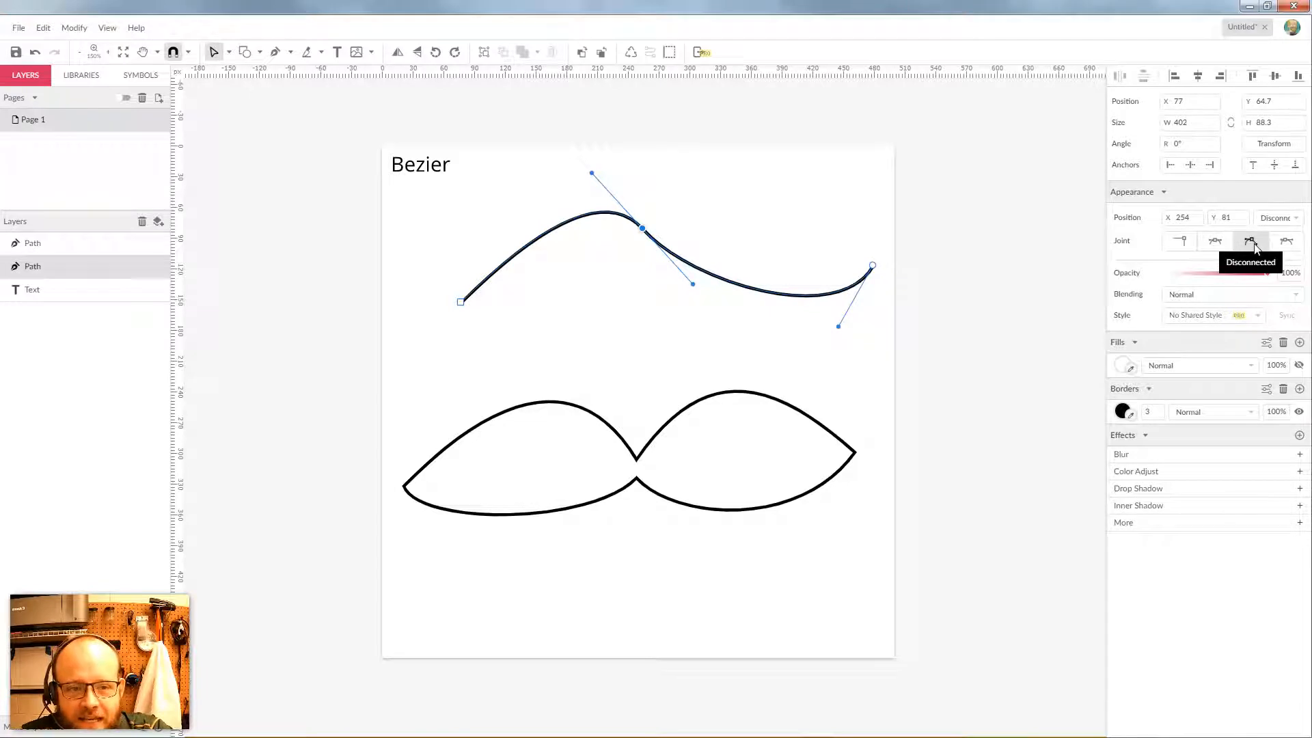
pyautogui.moveTo(694, 286); pyautogui.dragTo(704, 168)
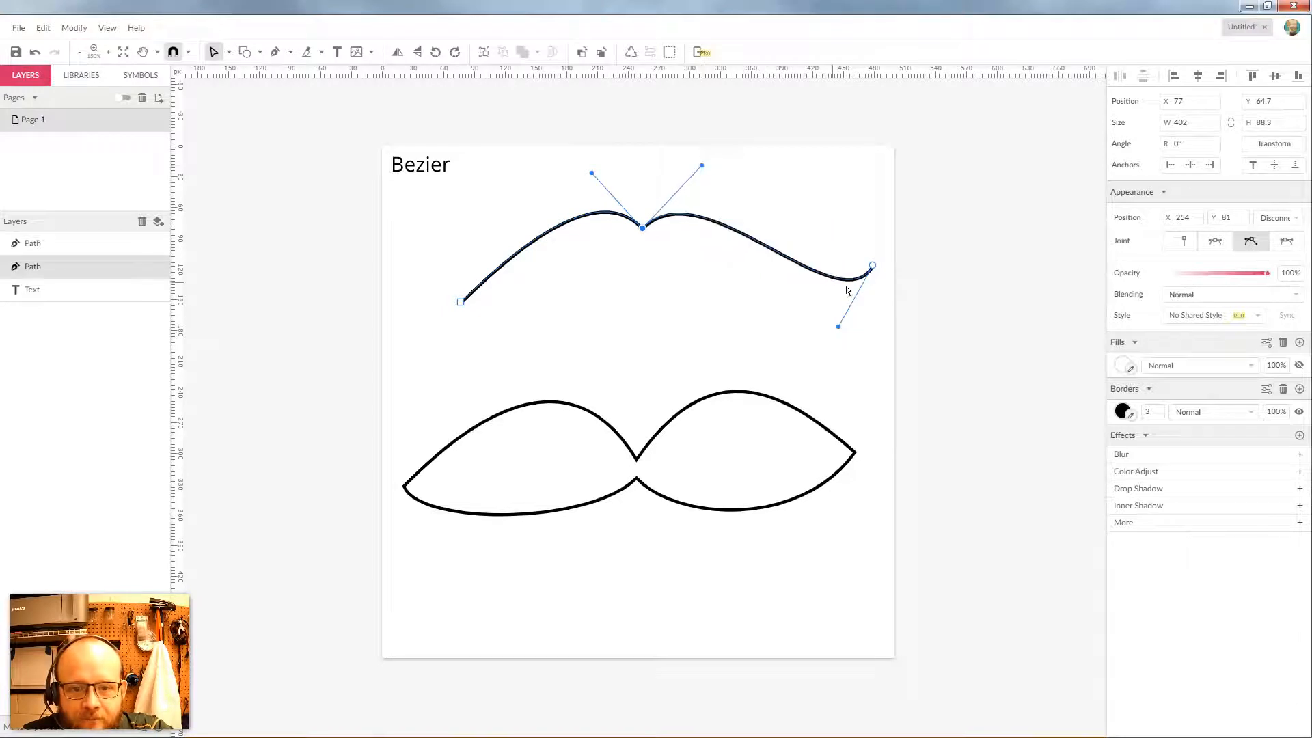
pyautogui.click(1296, 246)
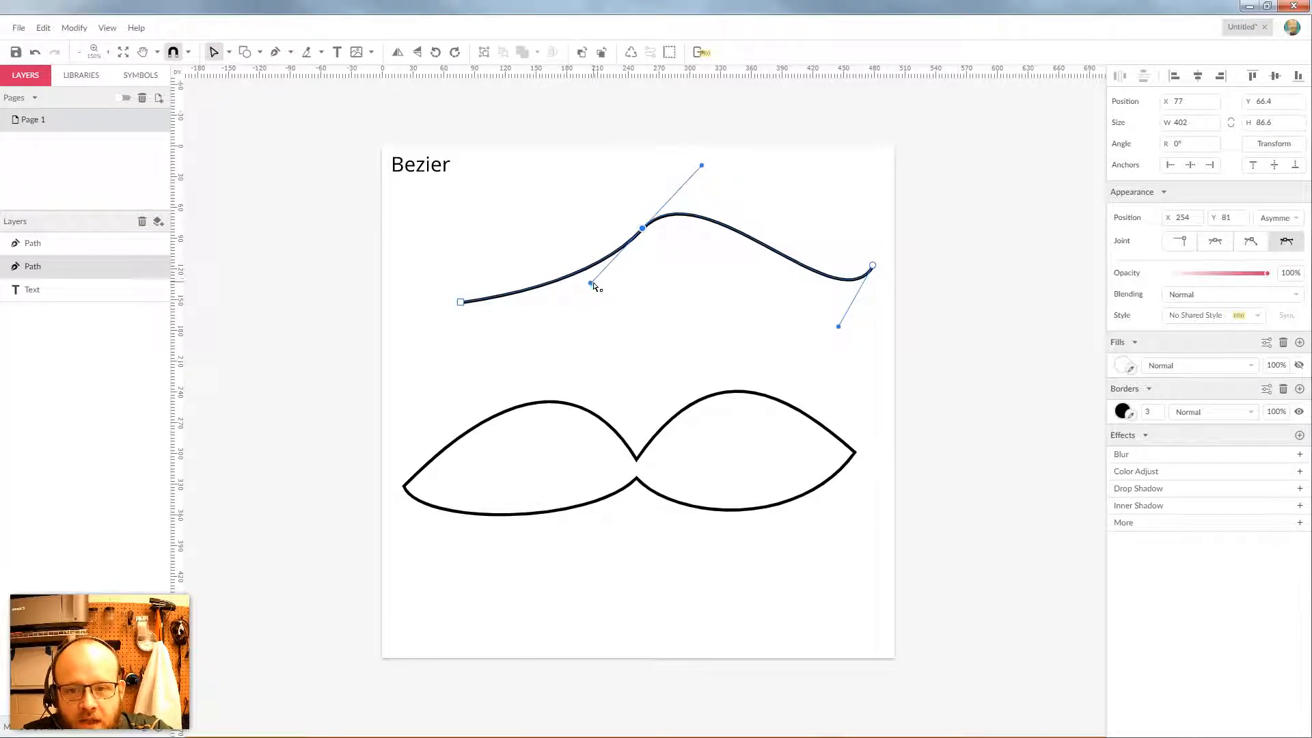
pyautogui.moveTo(594, 285); pyautogui.dragTo(633, 250)
pyautogui.click(643, 229)
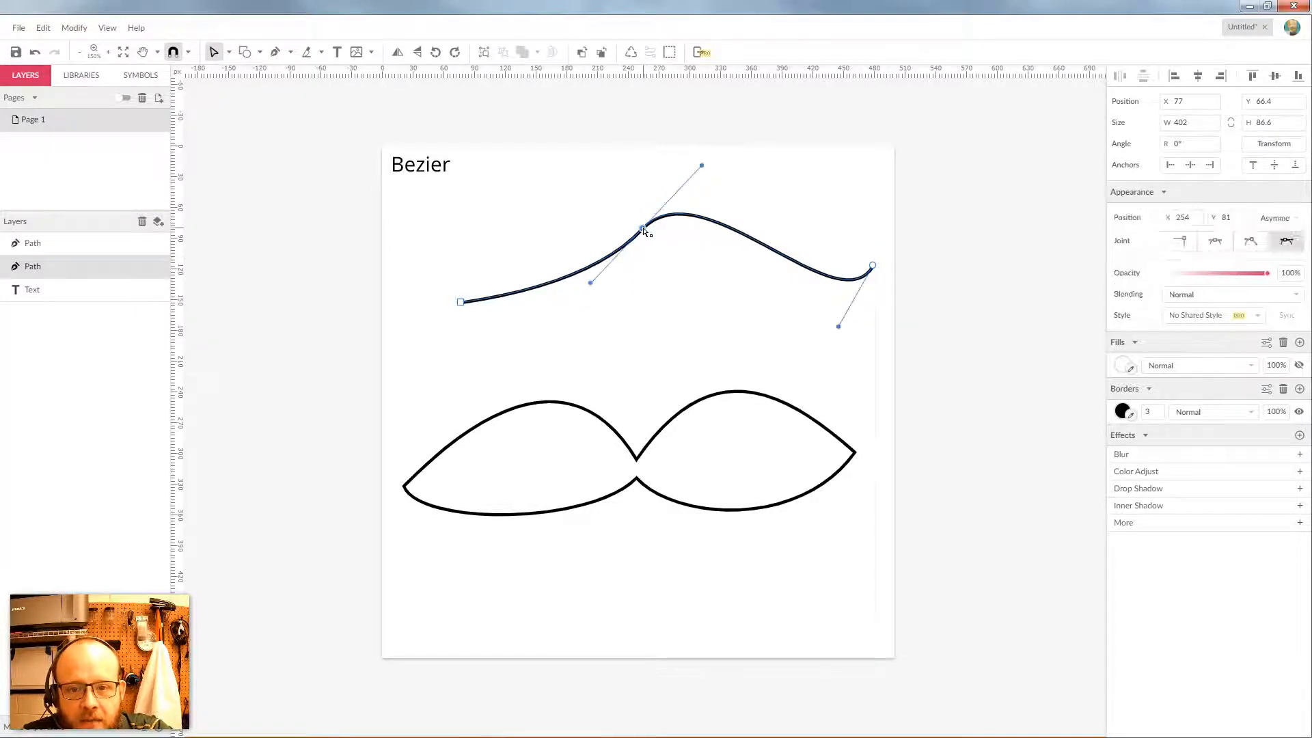
pyautogui.moveTo(702, 166); pyautogui.dragTo(752, 302)
pyautogui.click(1215, 240)
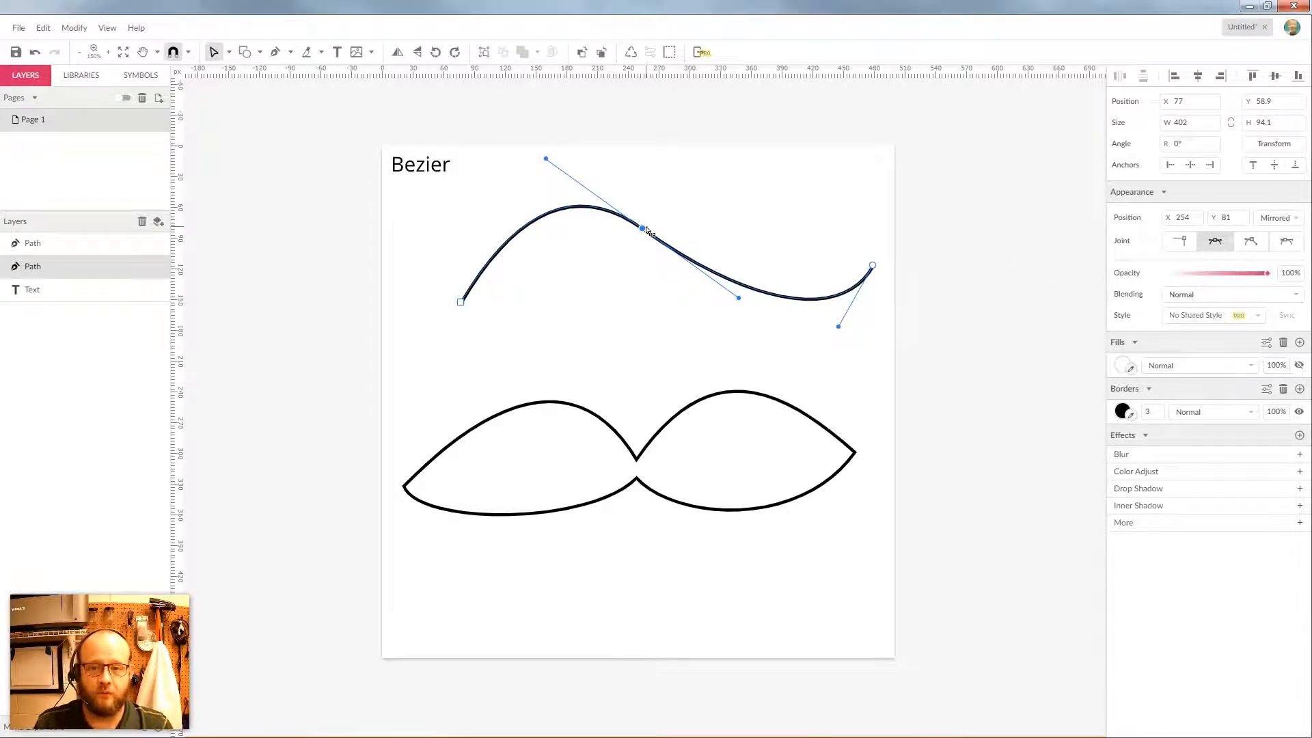
pyautogui.click(708, 199)
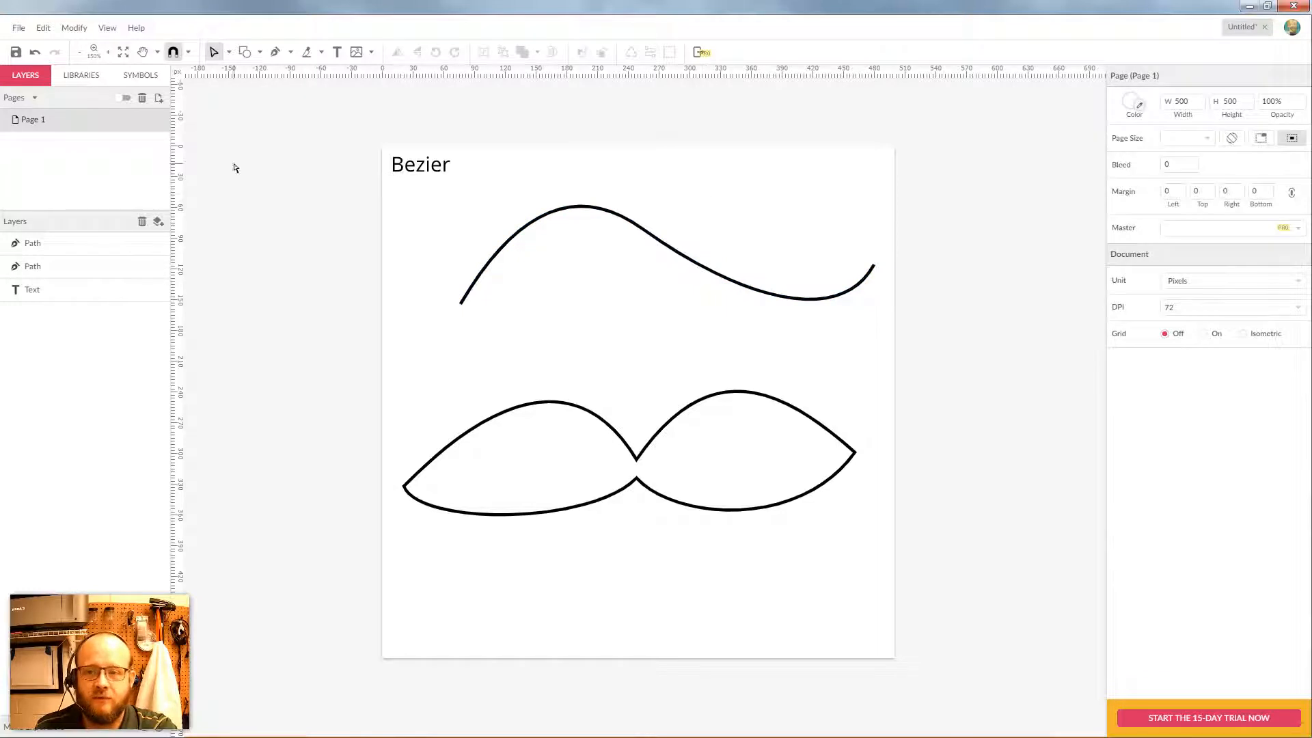
# Marquee-select both curved paths and delete them
pyautogui.click(229, 53)
pyautogui.click(248, 73)
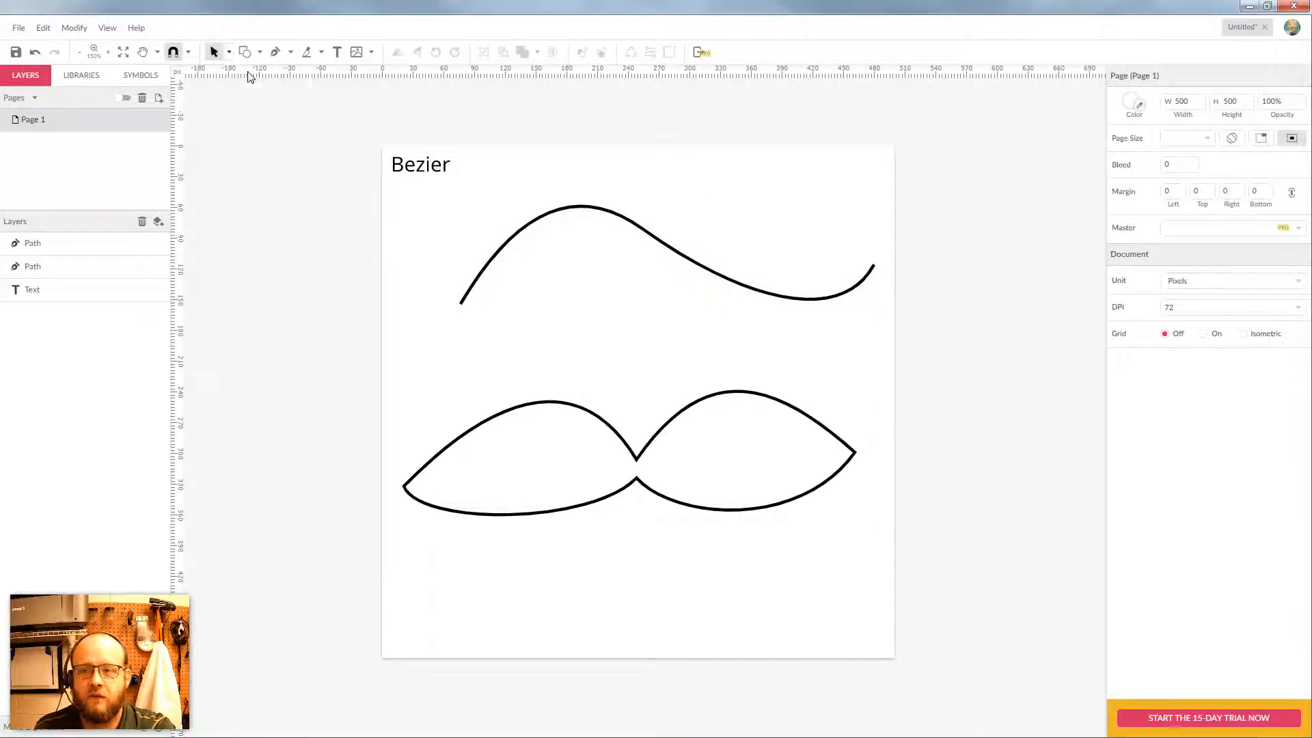
pyautogui.moveTo(670, 172); pyautogui.dragTo(557, 574)
pyautogui.press('Delete')
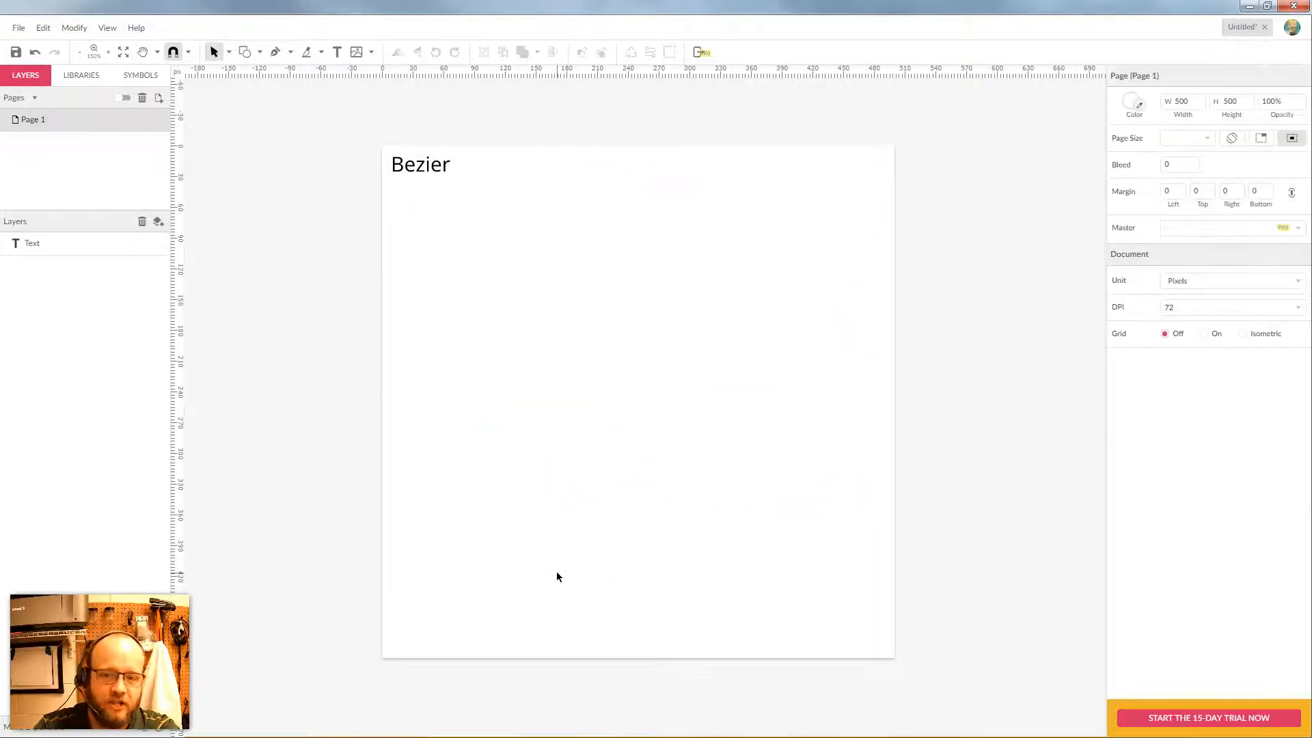
# Draw a test ellipse near the page centre, then delete it
pyautogui.click(276, 52)
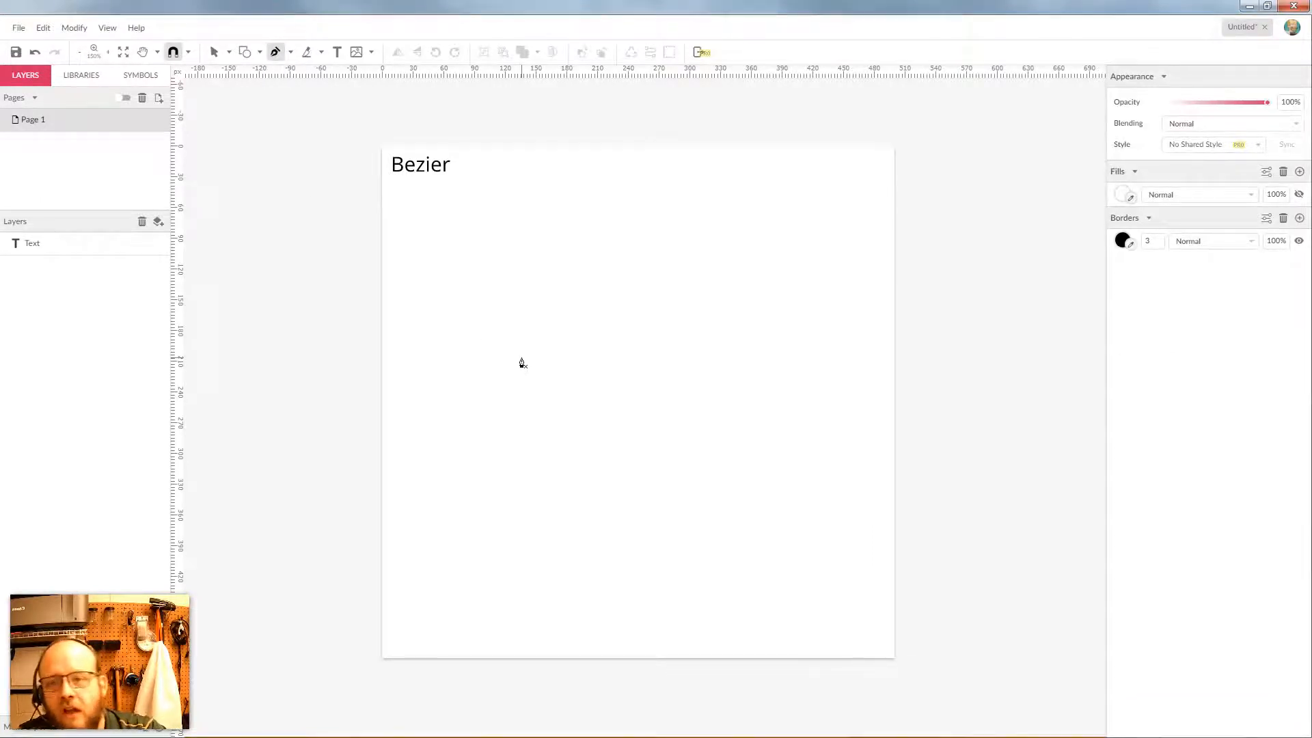
pyautogui.click(260, 54)
pyautogui.click(287, 109)
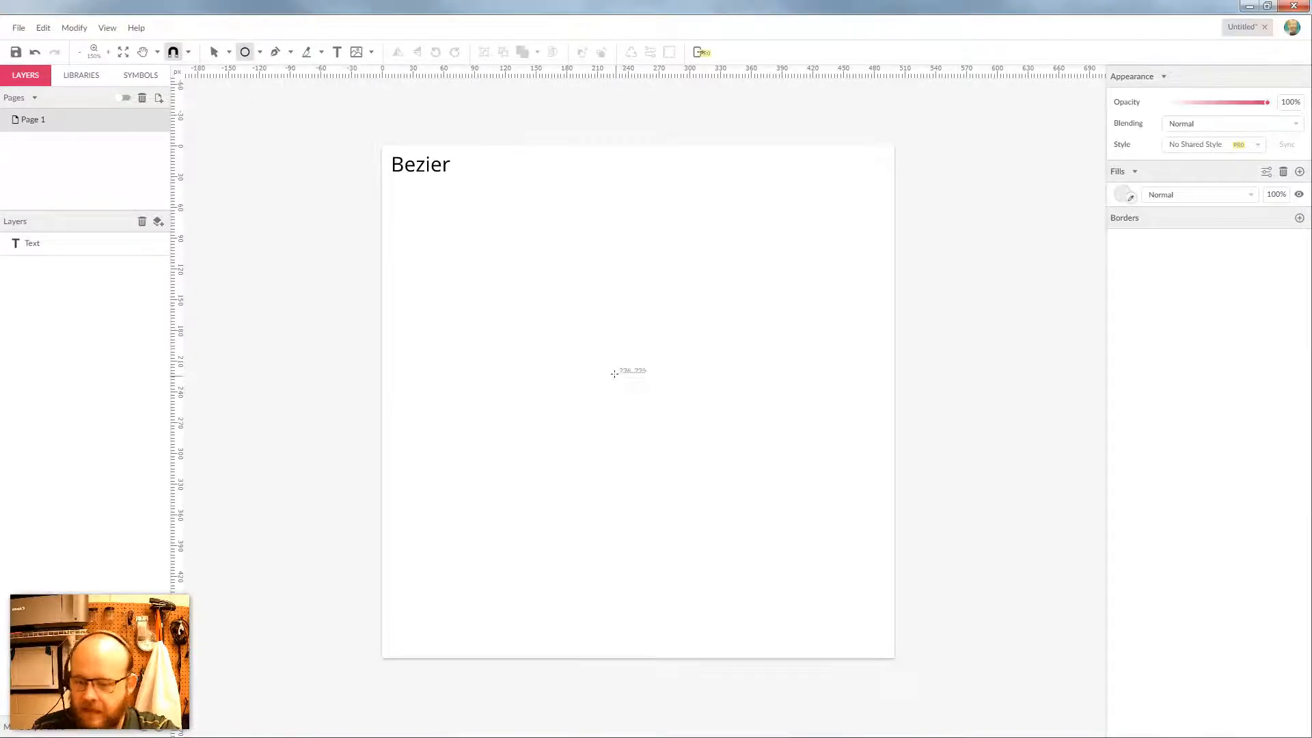
pyautogui.moveTo(614, 374)
pyautogui.mouseDown()
pyautogui.moveTo(636, 422)
pyautogui.moveTo(709, 464)
pyautogui.moveTo(727, 458)
pyautogui.mouseUp()
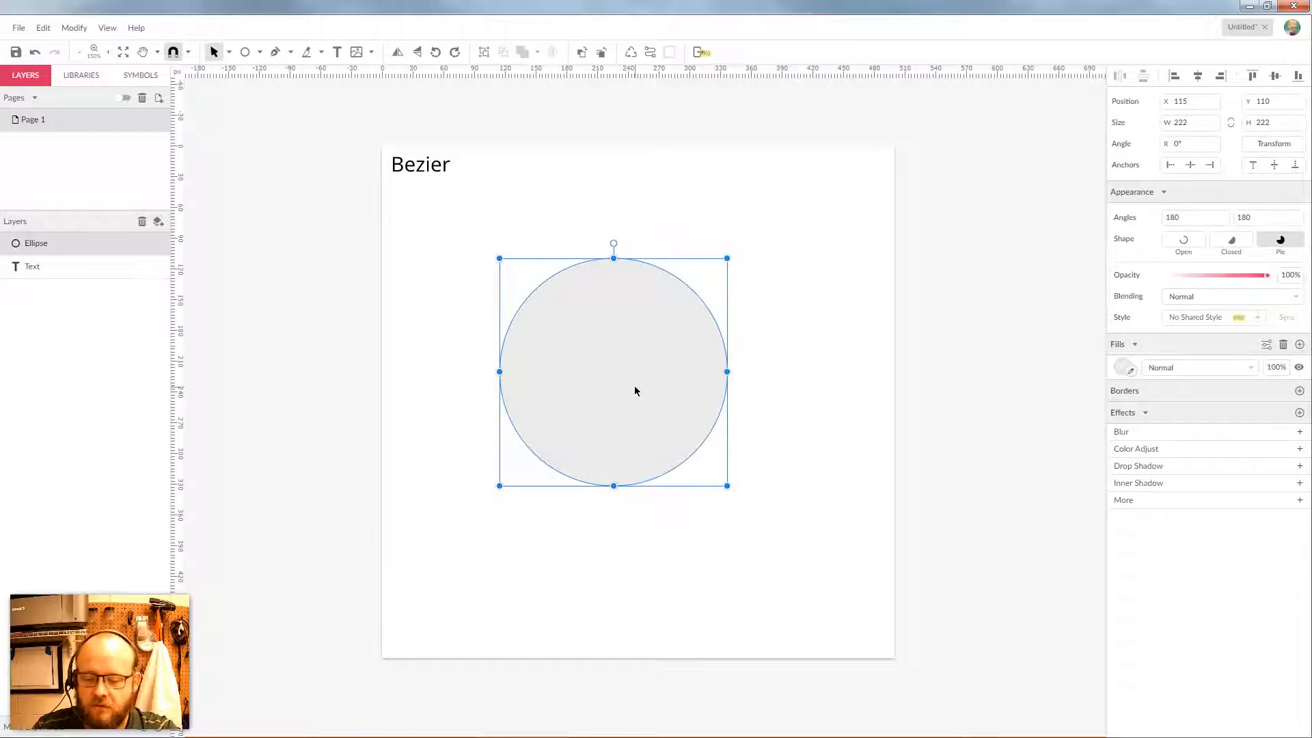
pyautogui.press('Delete')
# Draw a 216×216 square and move it to 142, 135 near the page centre
pyautogui.click(260, 52)
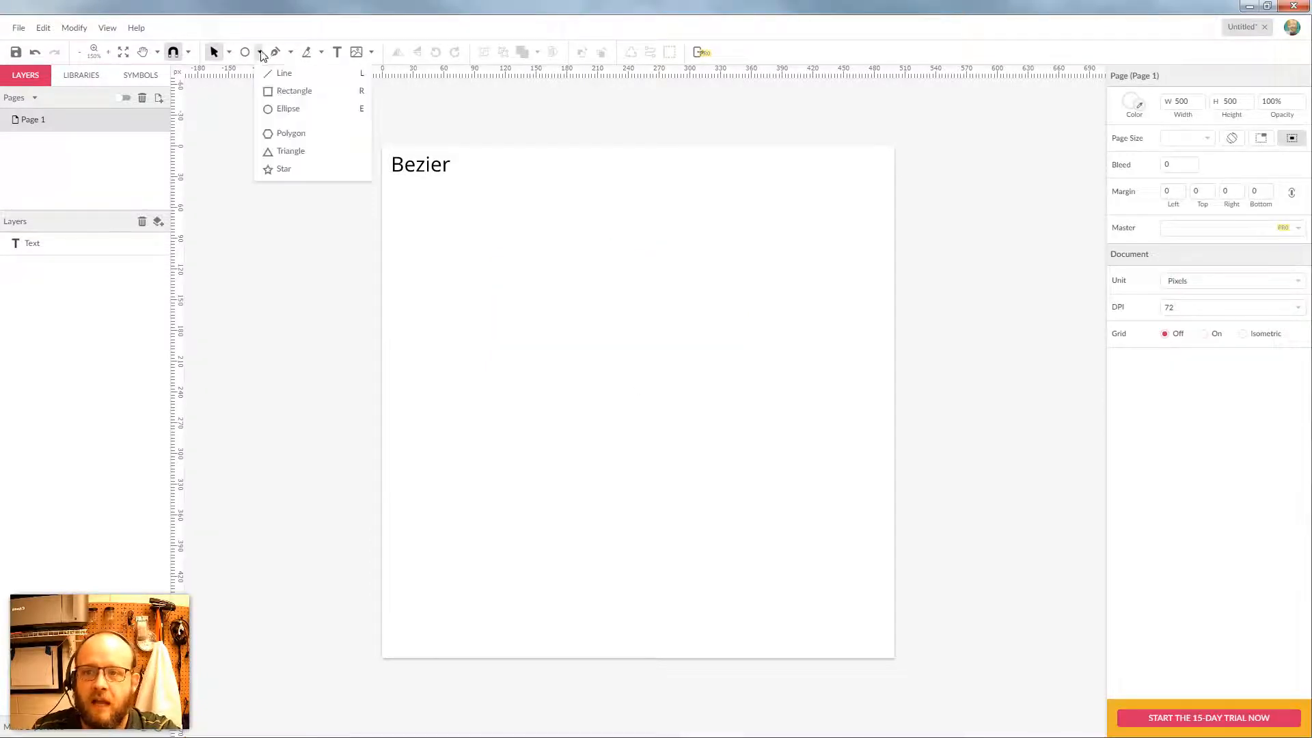
pyautogui.click(293, 93)
pyautogui.moveTo(536, 314)
pyautogui.mouseDown()
pyautogui.moveTo(554, 345)
pyautogui.moveTo(768, 515)
pyautogui.moveTo(662, 419)
pyautogui.moveTo(607, 396)
pyautogui.moveTo(645, 424)
pyautogui.mouseUp()
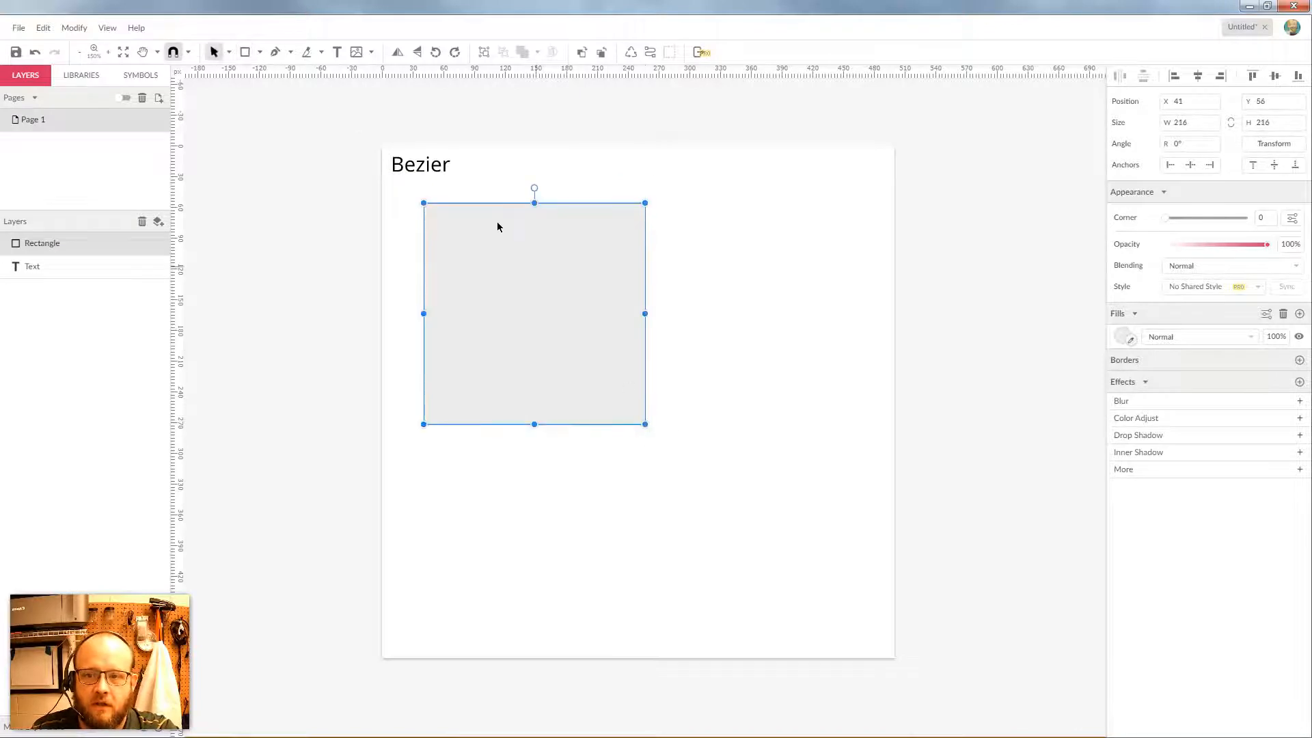
pyautogui.click(230, 54)
pyautogui.click(236, 72)
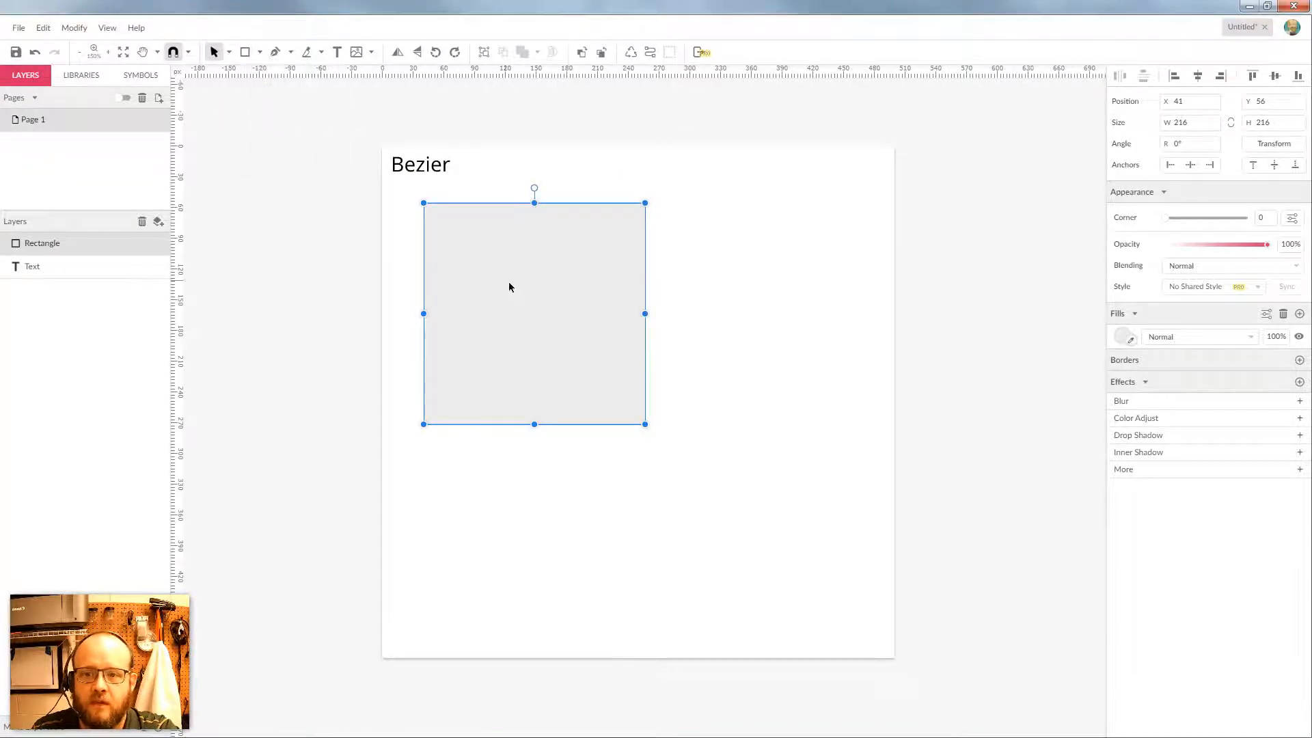
pyautogui.moveTo(508, 282); pyautogui.dragTo(625, 371)
# Lock the Rectangle layer so the square stays in place
pyautogui.click(567, 250)
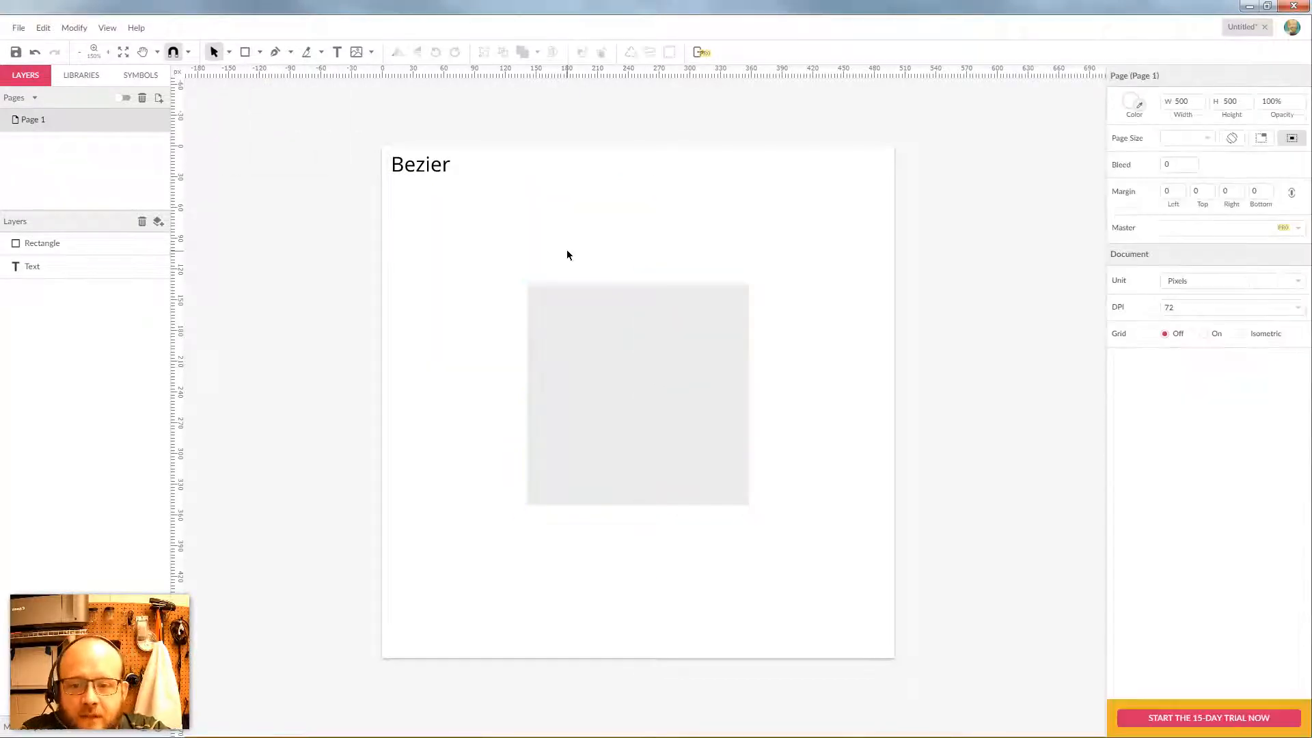
pyautogui.click(611, 378)
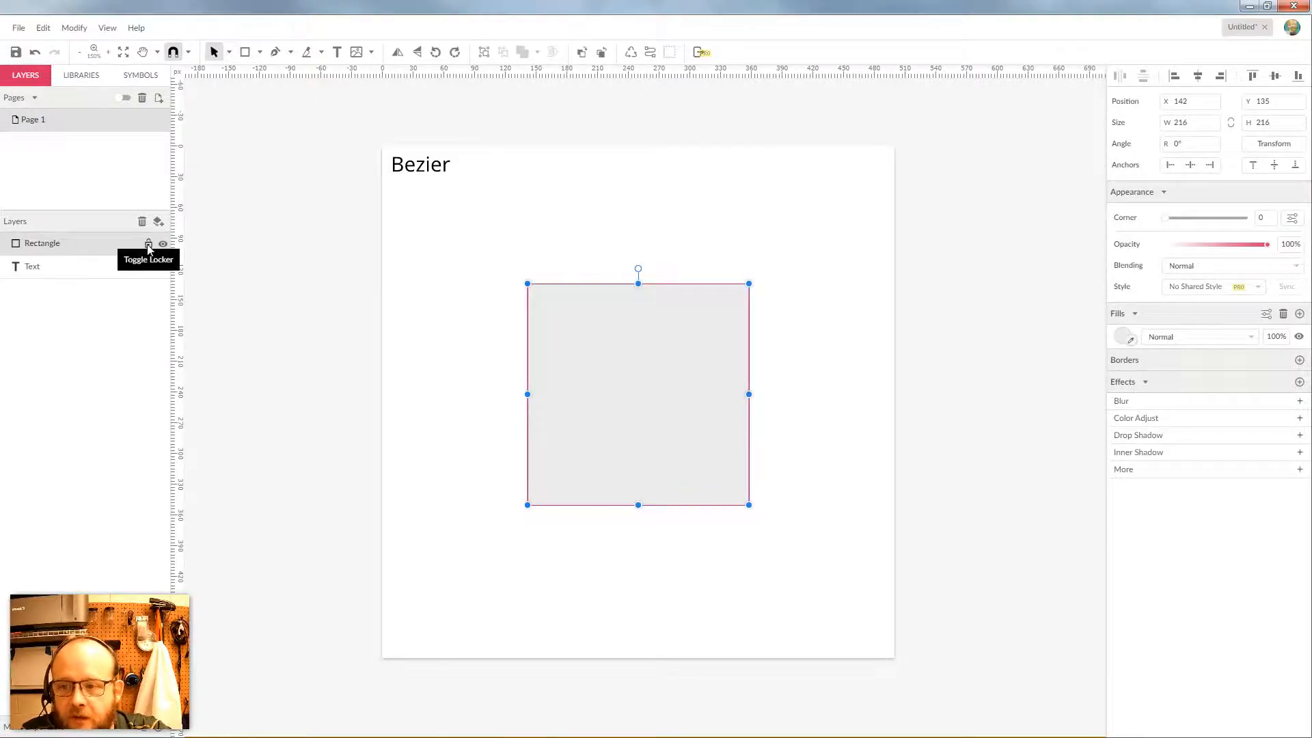
pyautogui.click(149, 244)
pyautogui.click(148, 244)
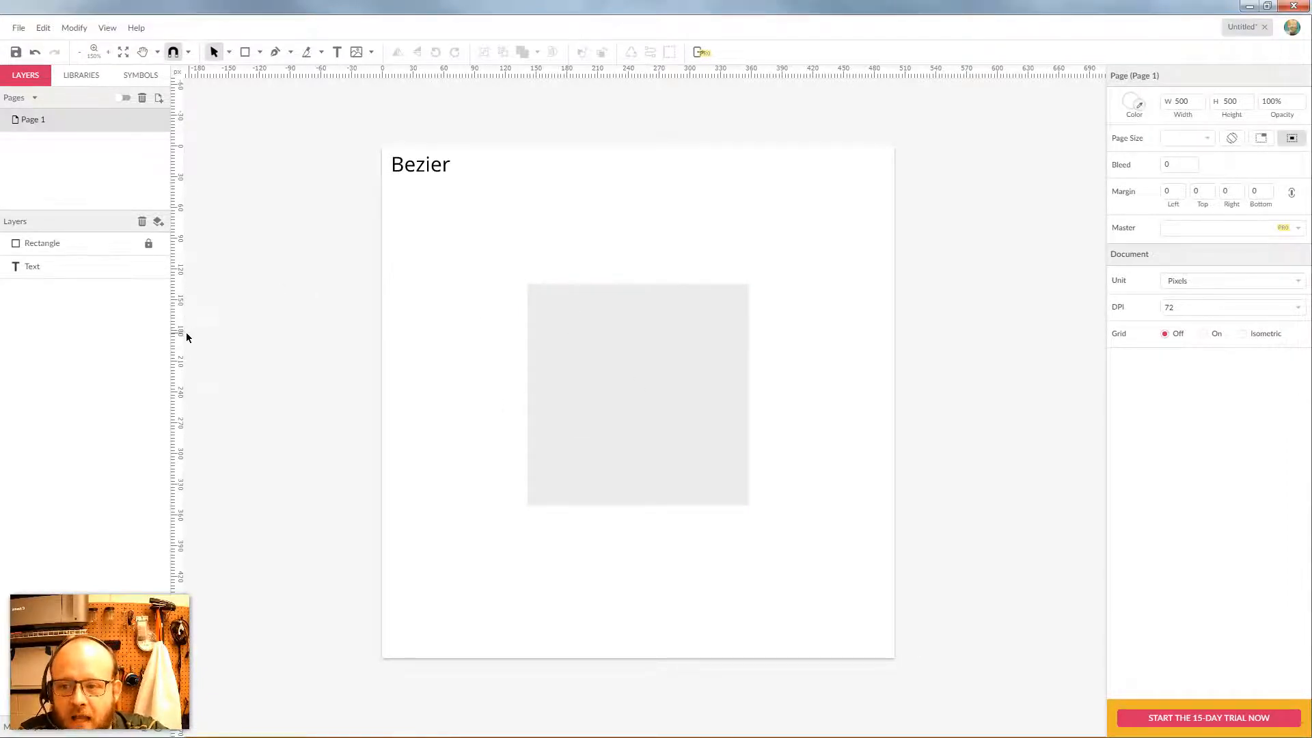
# Place guides on the square's left, right, top and bottom edges, then hide the Rectangle
pyautogui.moveTo(186, 333); pyautogui.dragTo(527, 365)
pyautogui.rightClick(527, 366)
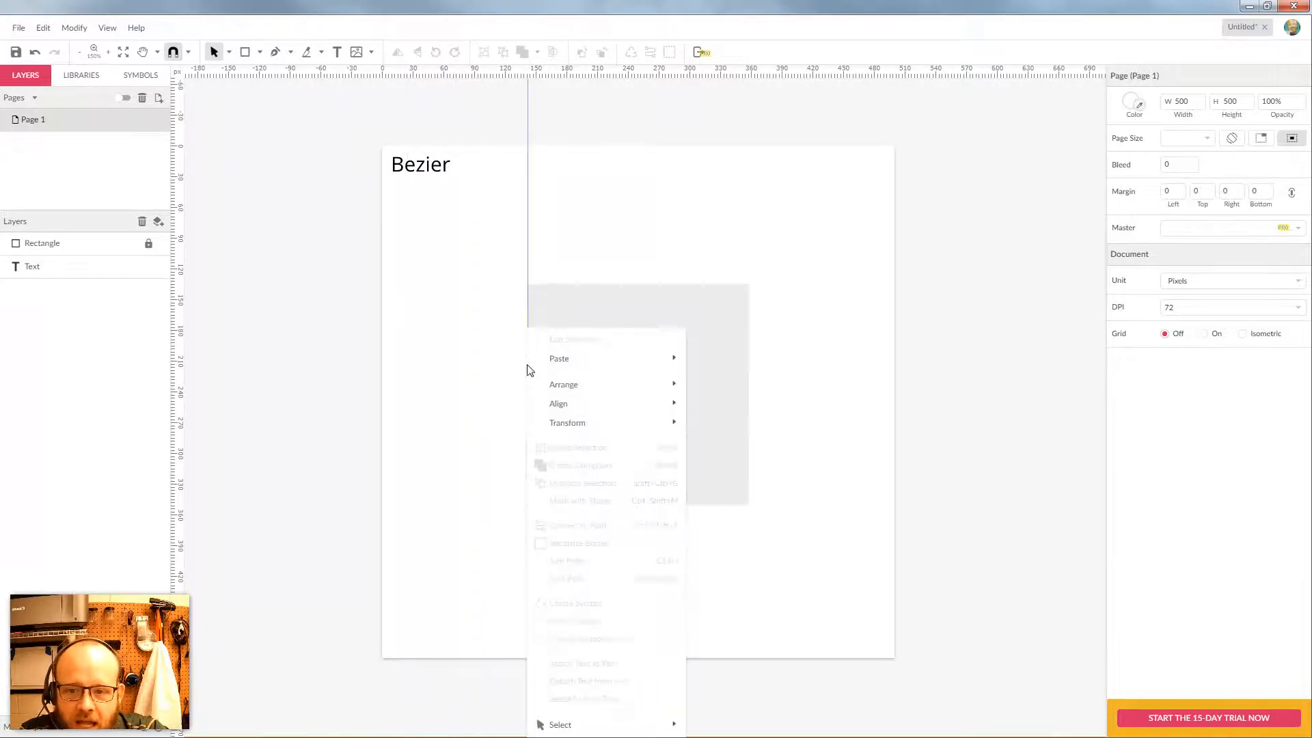
pyautogui.click(342, 348)
pyautogui.moveTo(180, 322); pyautogui.dragTo(749, 320)
pyautogui.moveTo(554, 83); pyautogui.dragTo(565, 283)
pyautogui.moveTo(594, 76); pyautogui.dragTo(592, 505)
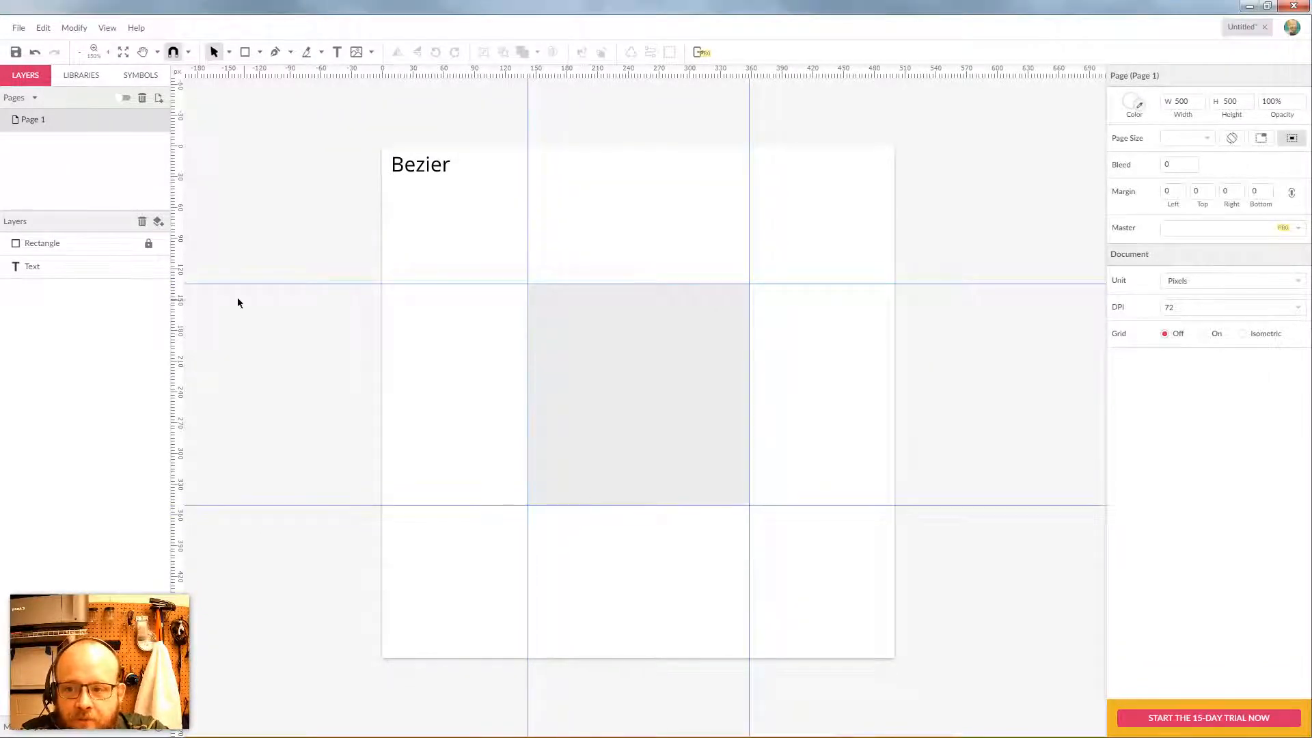
pyautogui.click(163, 244)
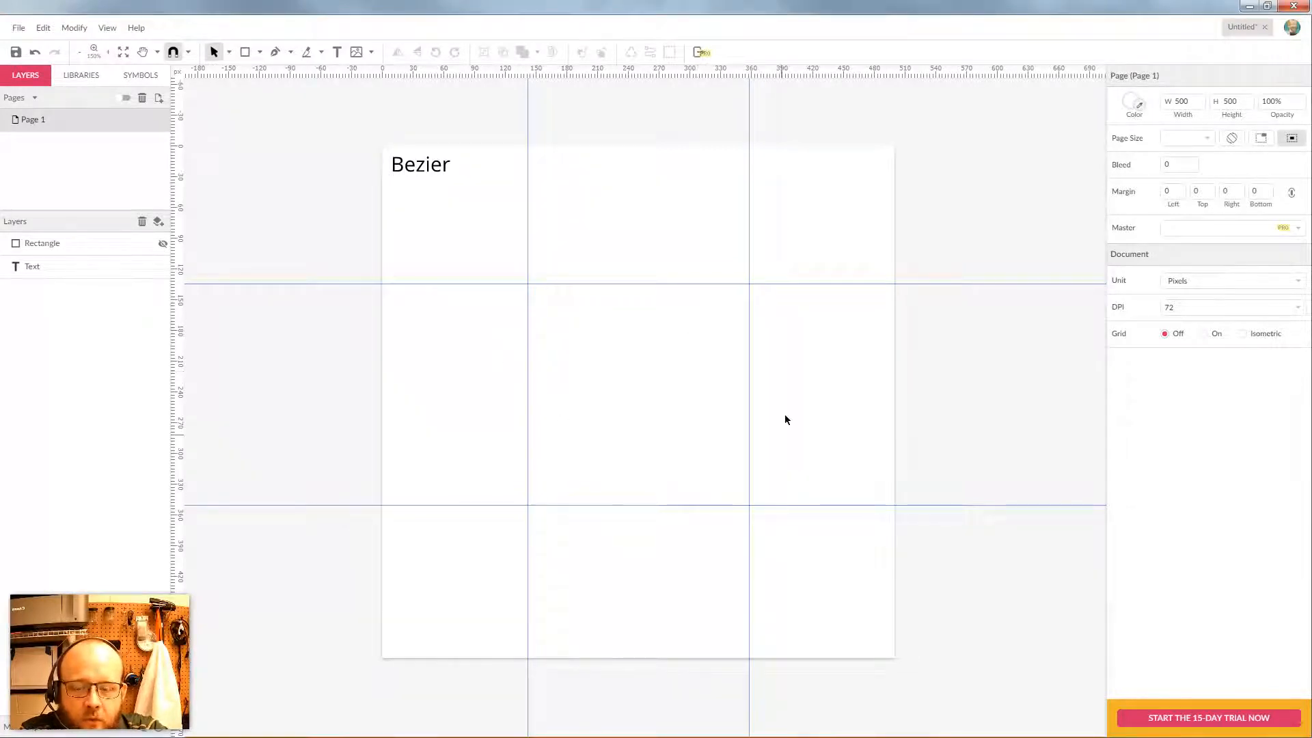
pyautogui.click(275, 52)
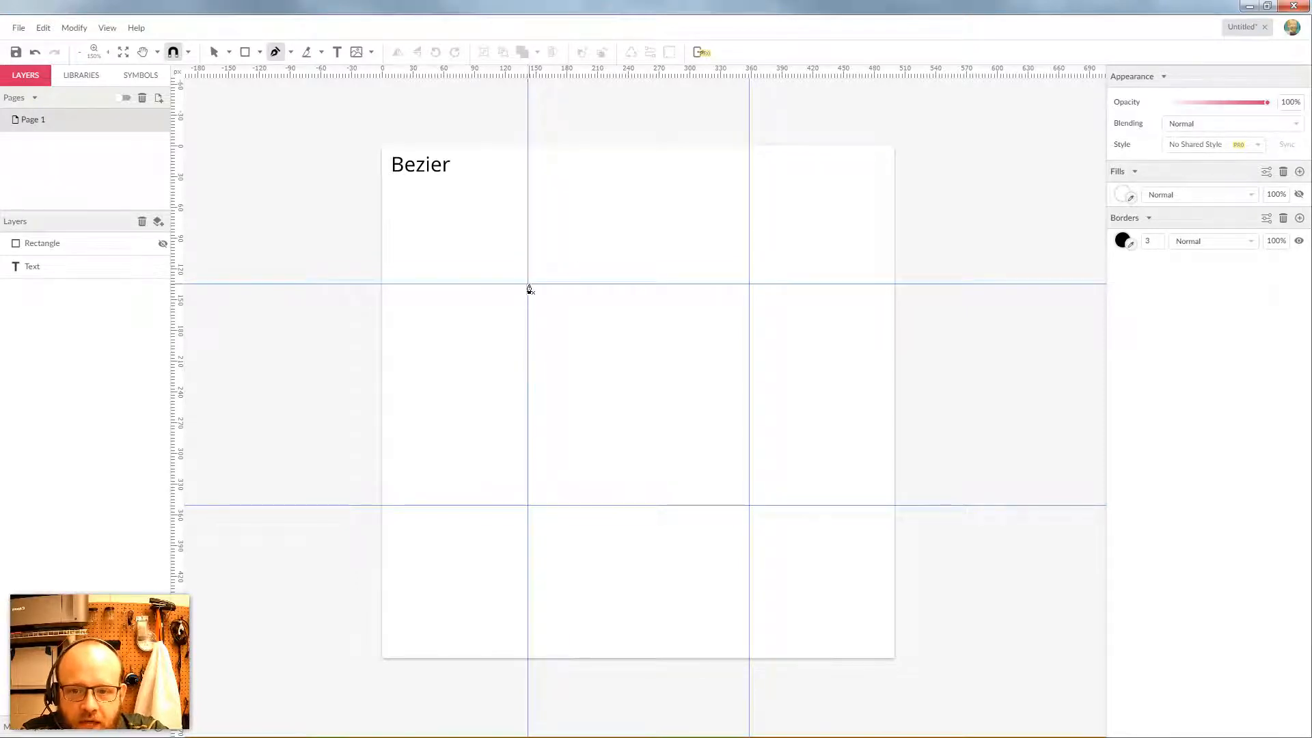
# Trace a closed four-anchor curved circle path inside the guide-framed square
pyautogui.click(634, 285)
pyautogui.moveTo(655, 287); pyautogui.dragTo(688, 287)
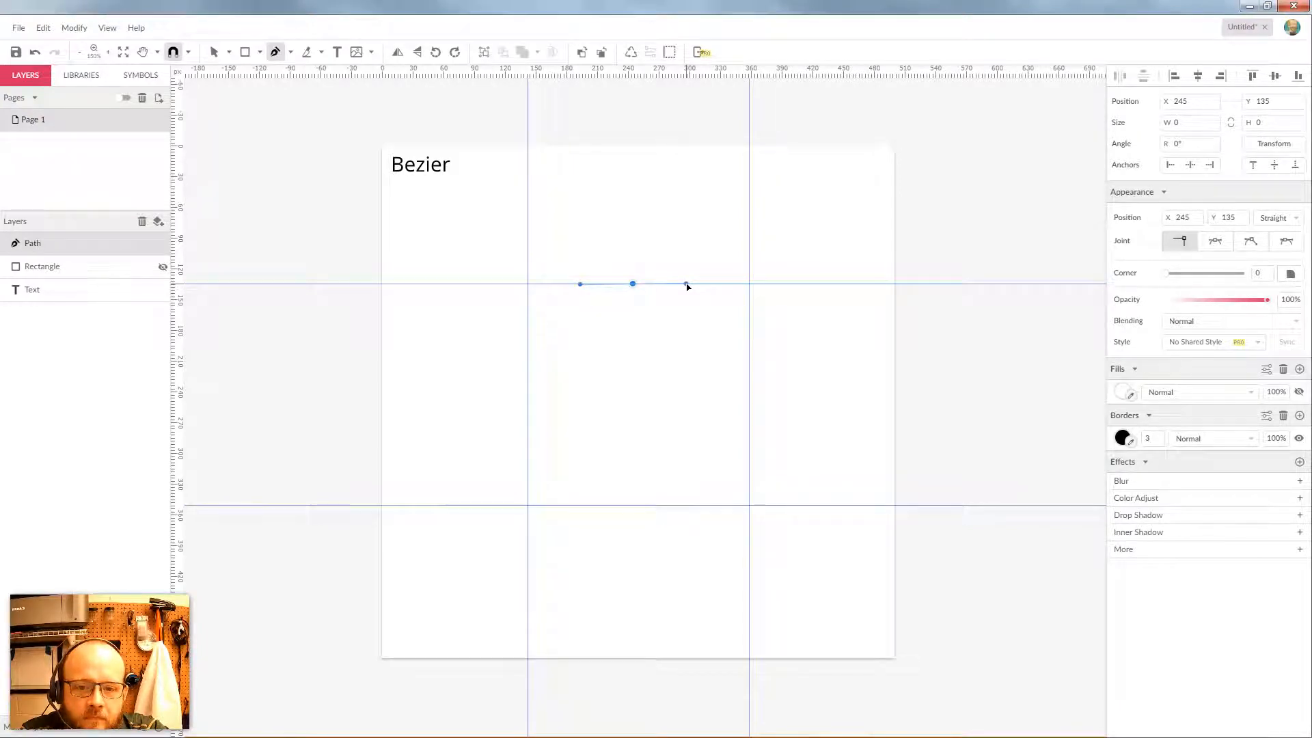
pyautogui.moveTo(687, 288); pyautogui.dragTo(687, 287)
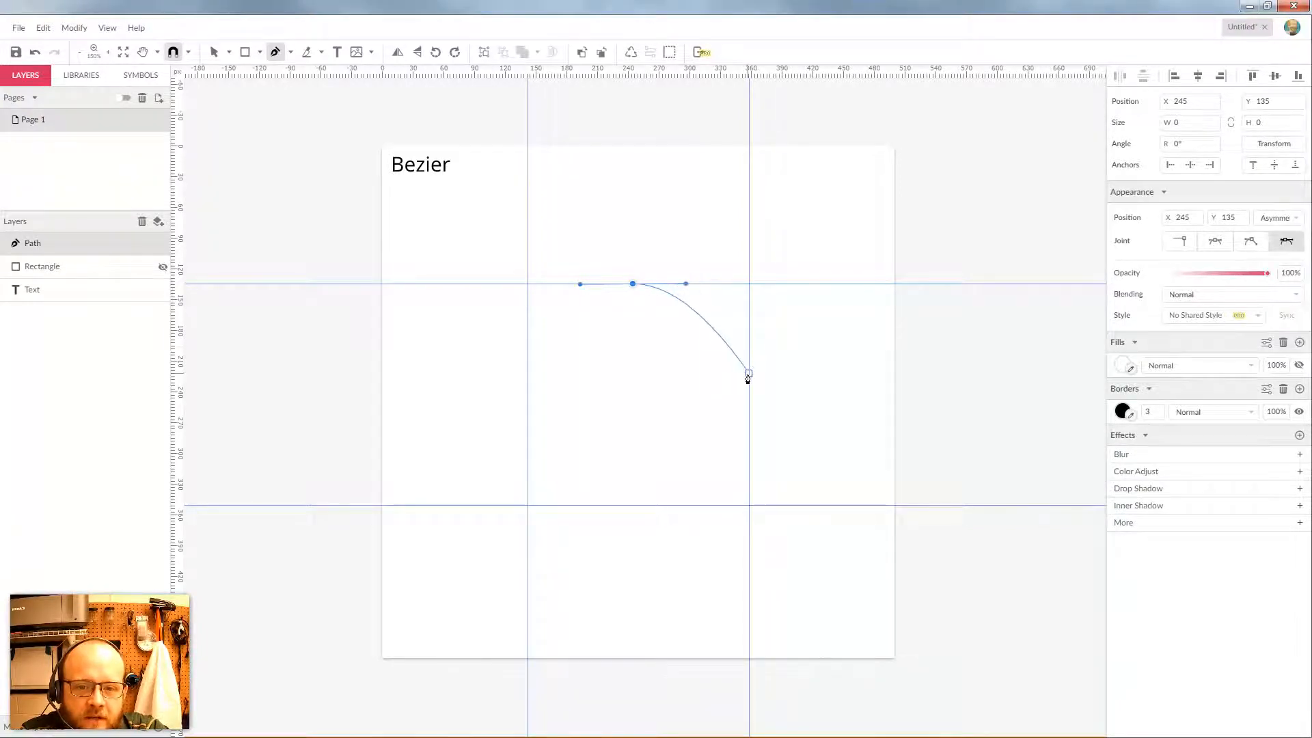
pyautogui.moveTo(749, 391); pyautogui.dragTo(751, 451)
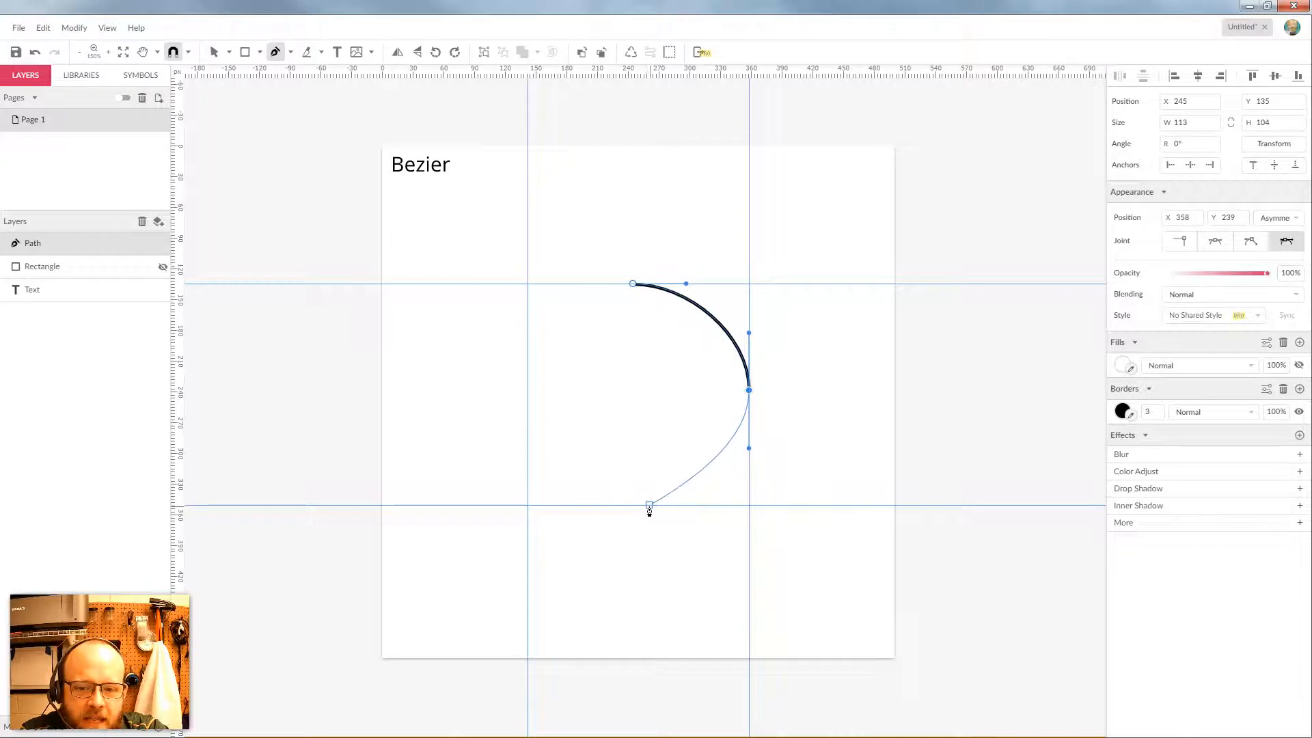
pyautogui.moveTo(633, 507); pyautogui.dragTo(586, 507)
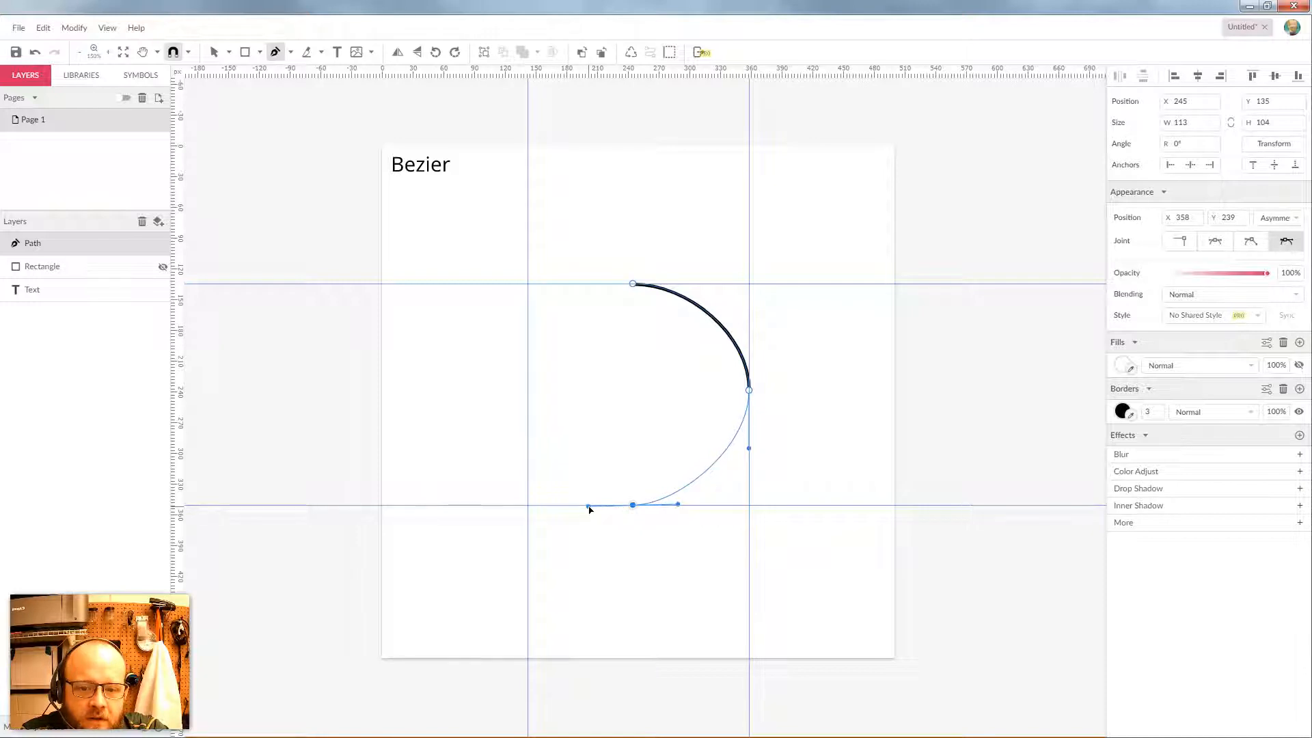
pyautogui.moveTo(528, 390); pyautogui.dragTo(528, 315)
pyautogui.click(632, 286)
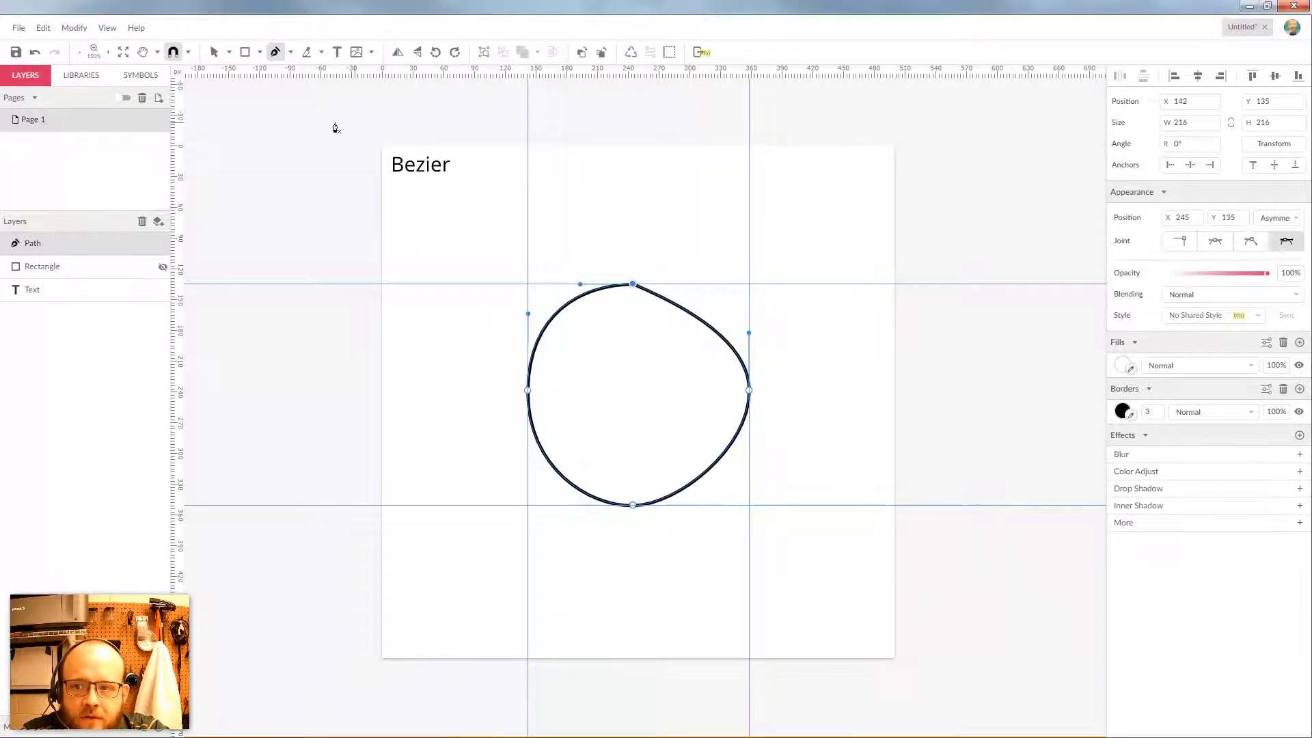
pyautogui.click(214, 52)
# Set the circle's top anchor to Mirrored and lengthen its handles to flatten the top
pyautogui.click(229, 53)
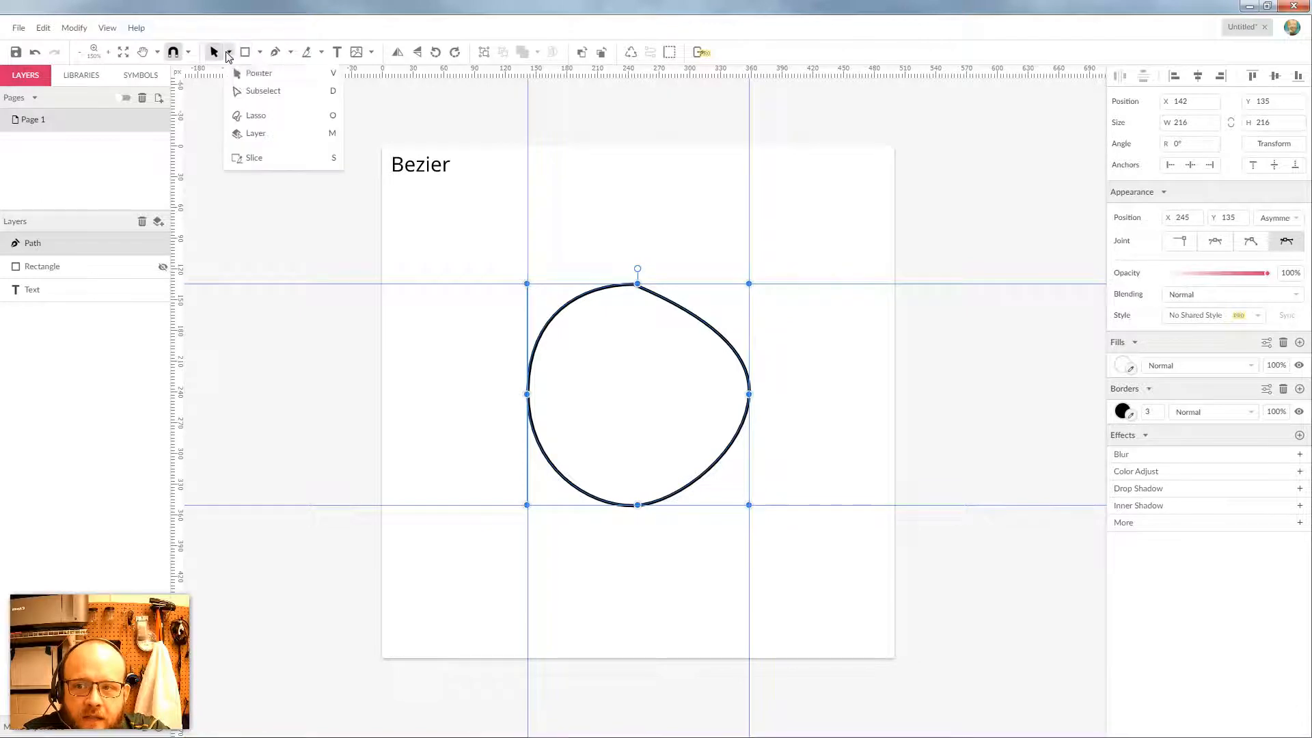
pyautogui.click(253, 92)
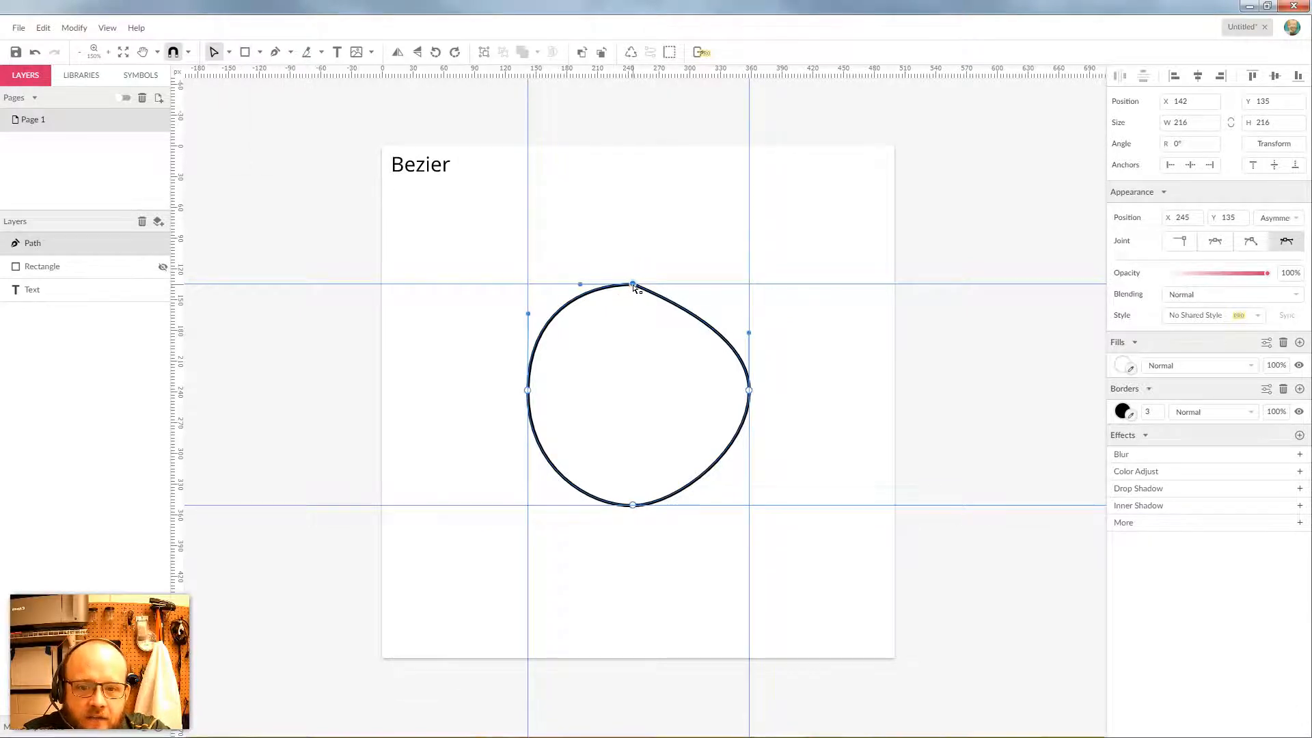
pyautogui.click(1215, 241)
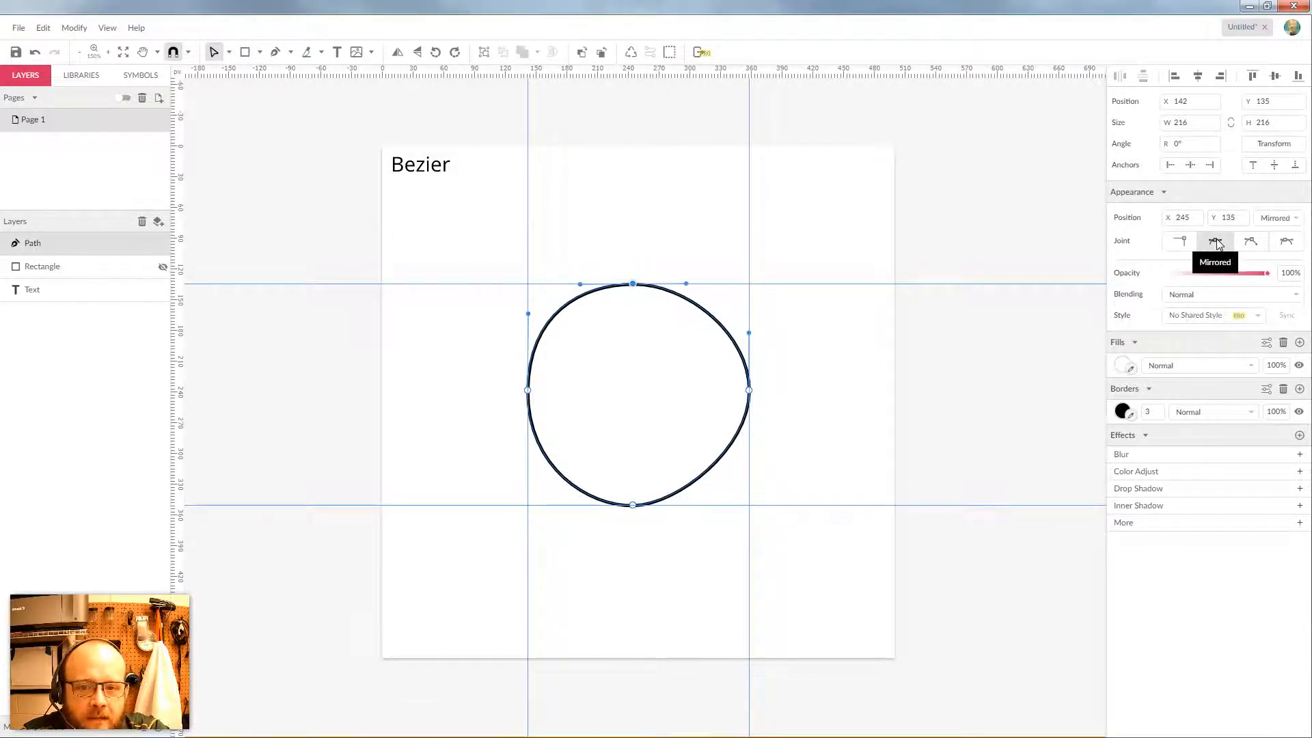
pyautogui.moveTo(687, 283)
pyautogui.mouseDown()
pyautogui.moveTo(735, 285)
pyautogui.moveTo(707, 287)
pyautogui.mouseUp()
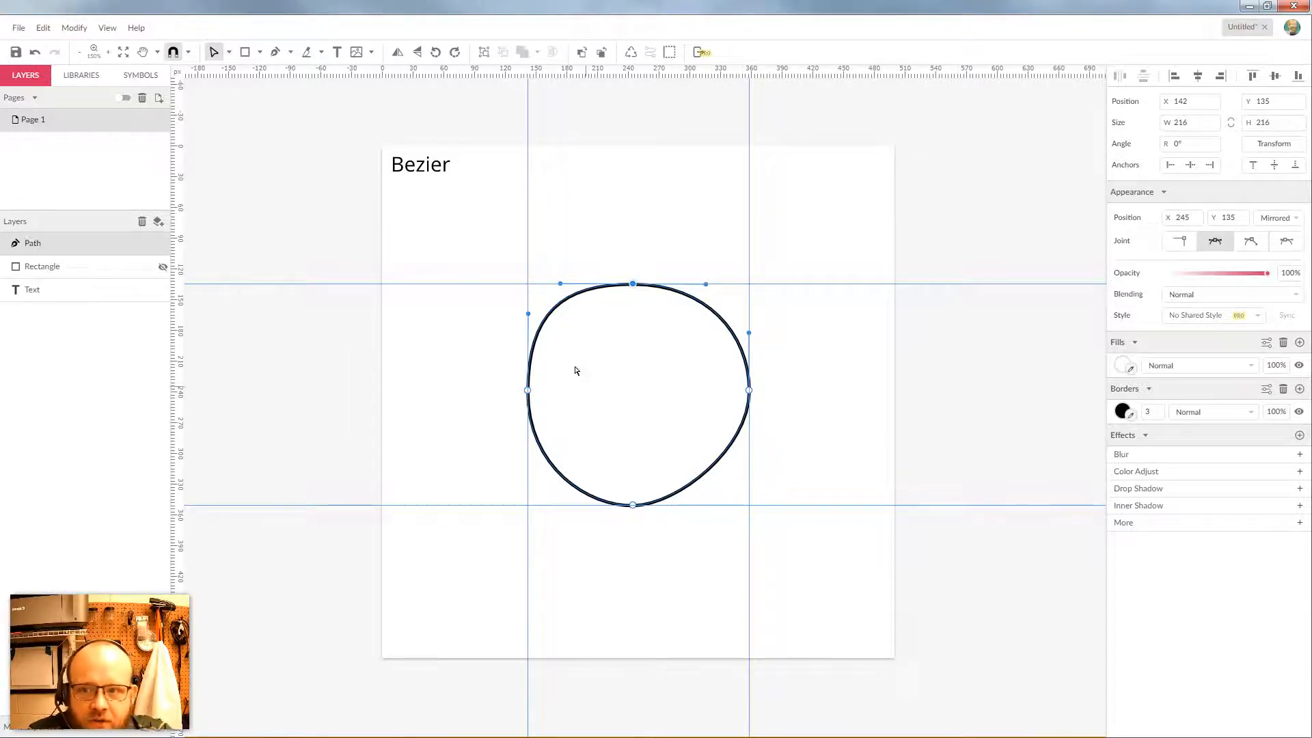
pyautogui.click(260, 53)
pyautogui.click(282, 108)
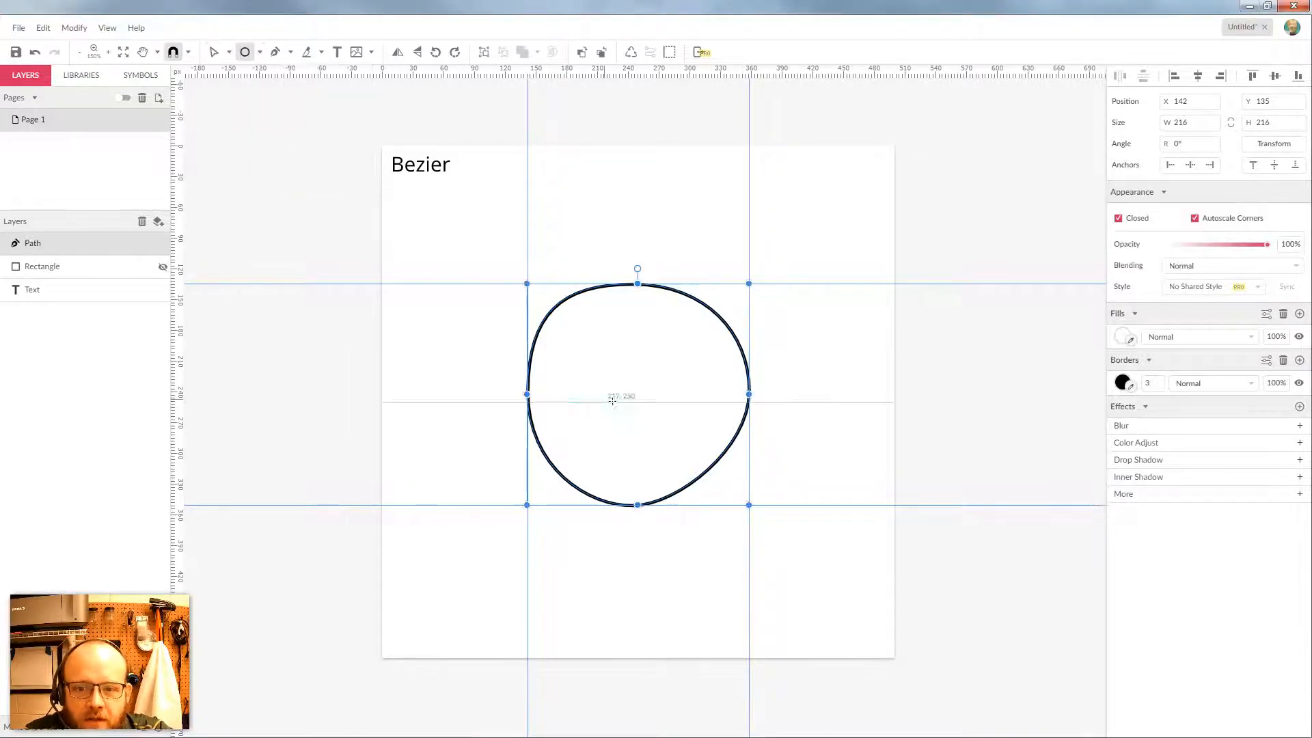
# Draw a small ellipse inside the path, then marquee-select both circles and delete them
pyautogui.moveTo(624, 408); pyautogui.dragTo(675, 383)
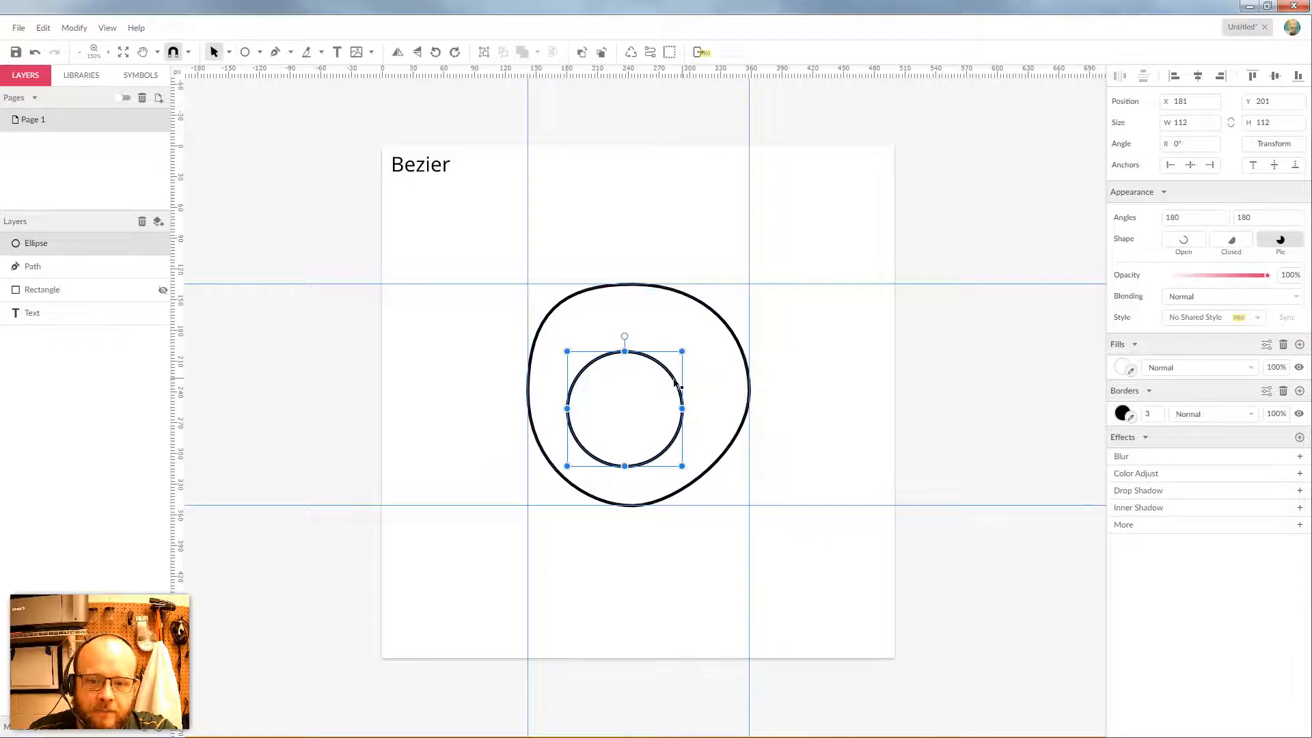
pyautogui.click(766, 272)
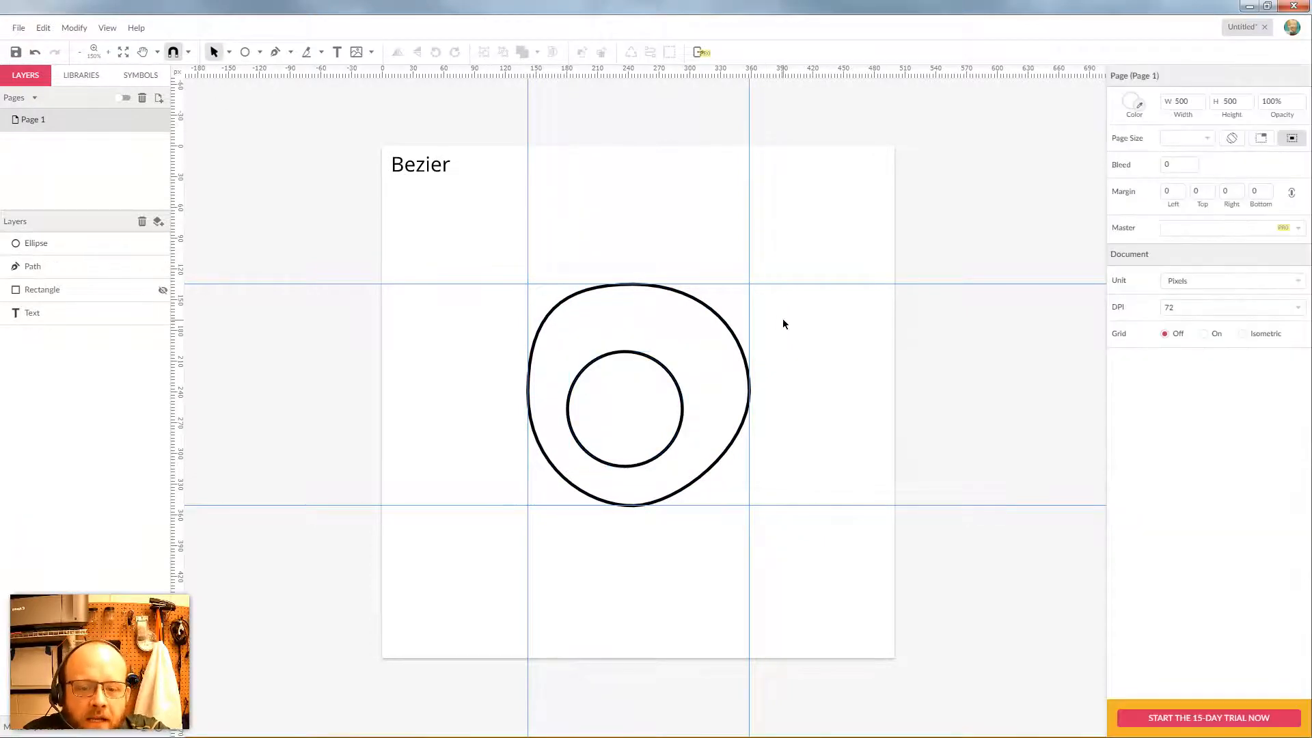
pyautogui.moveTo(784, 324); pyautogui.dragTo(639, 419)
pyautogui.press('Delete')
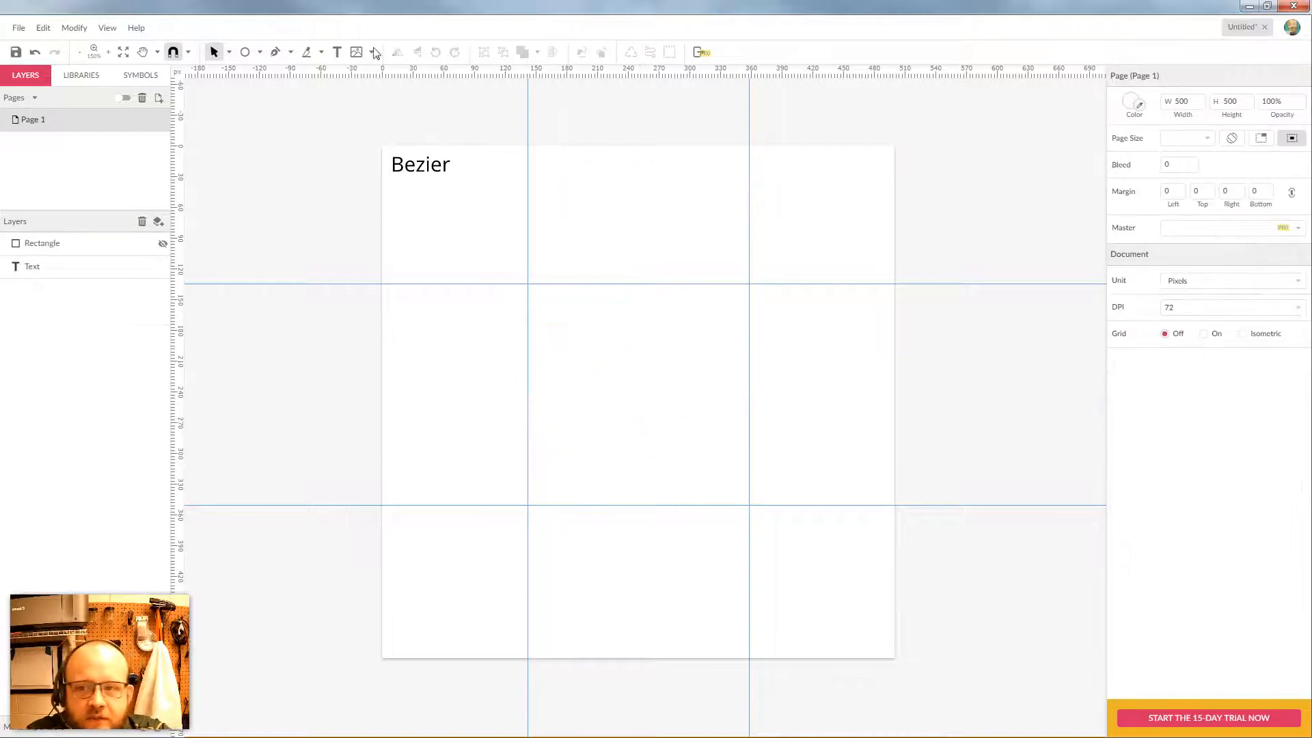
pyautogui.click(274, 52)
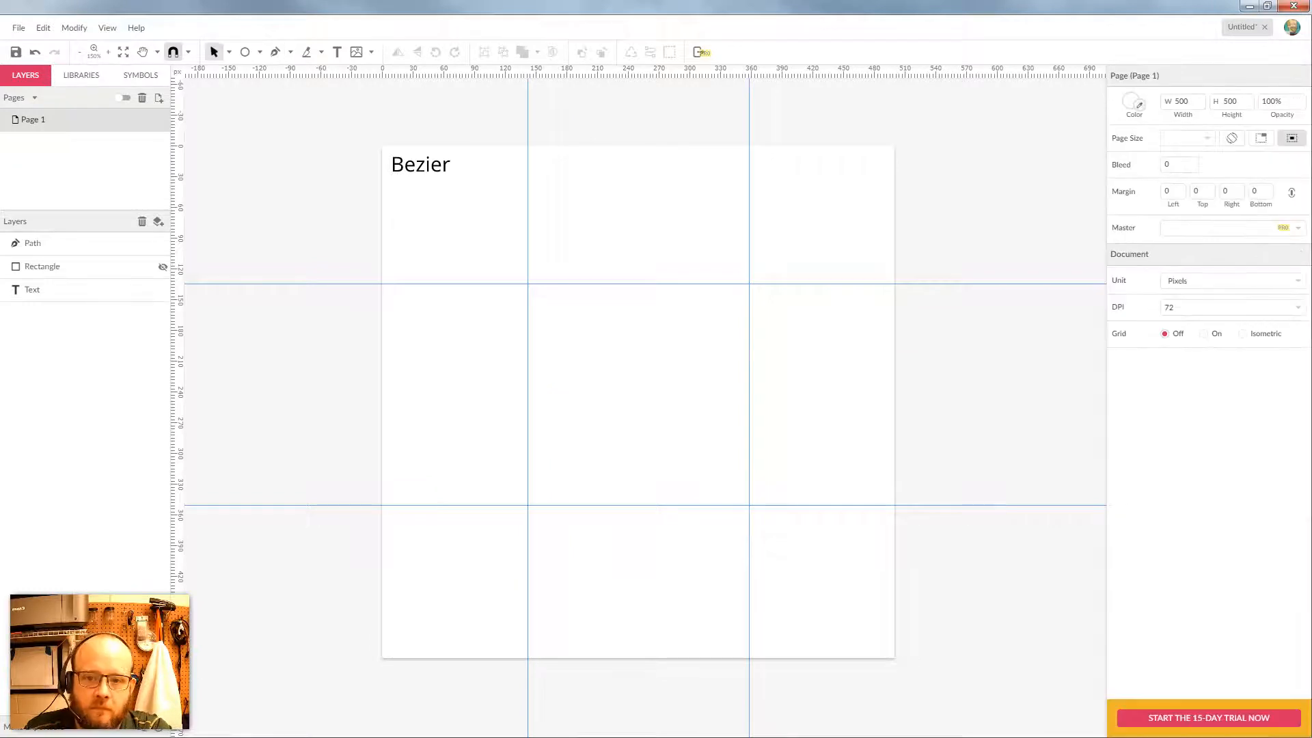
# Paste the airplane image, shrink it to about 89×83 and place it top-right
pyautogui.hotkey('ctrl', 'v')
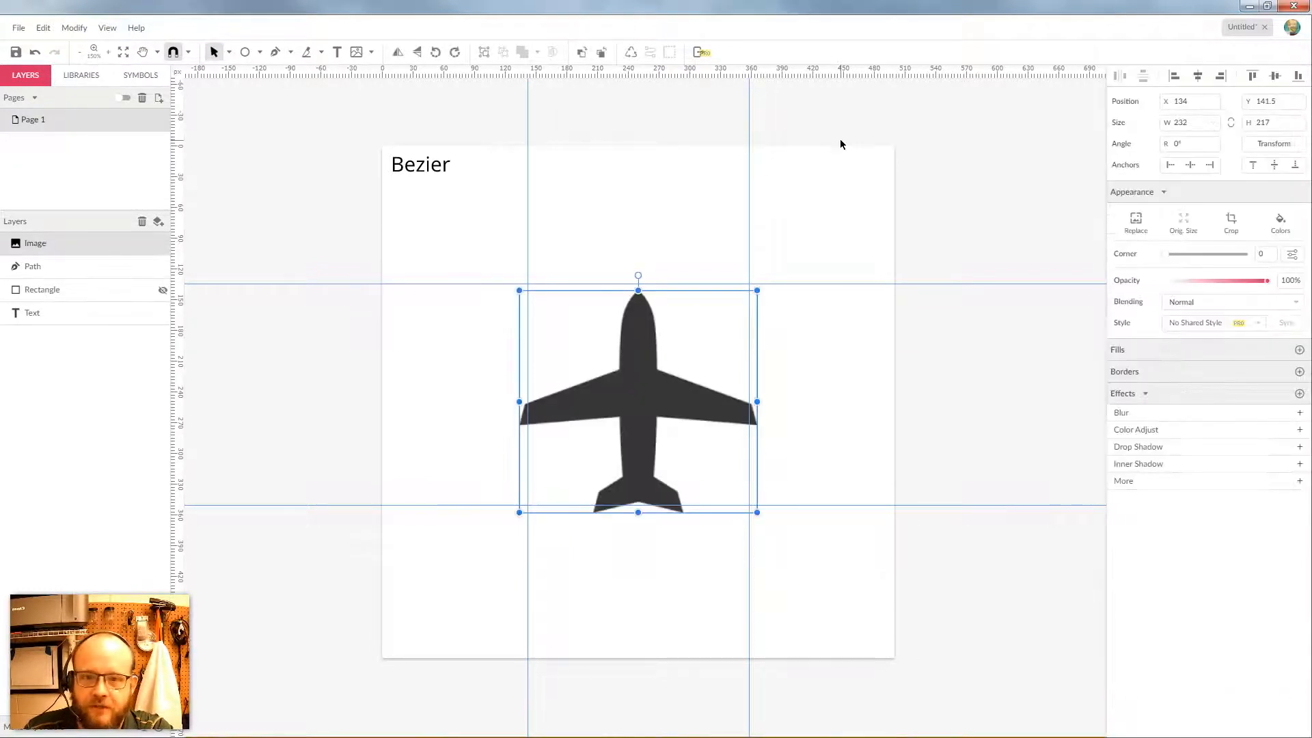
pyautogui.moveTo(659, 403); pyautogui.dragTo(944, 231)
pyautogui.moveTo(864, 256); pyautogui.dragTo(734, 280)
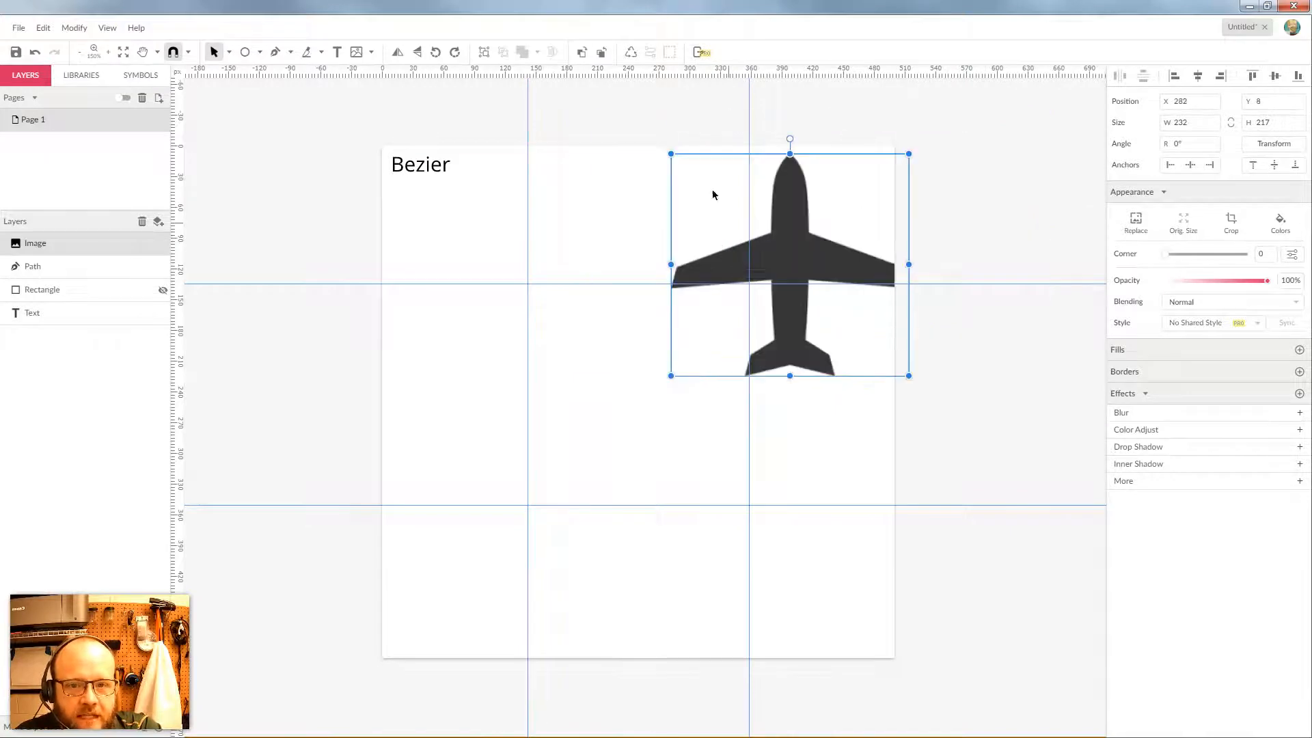
pyautogui.moveTo(671, 156); pyautogui.dragTo(814, 290)
pyautogui.moveTo(854, 330); pyautogui.dragTo(825, 203)
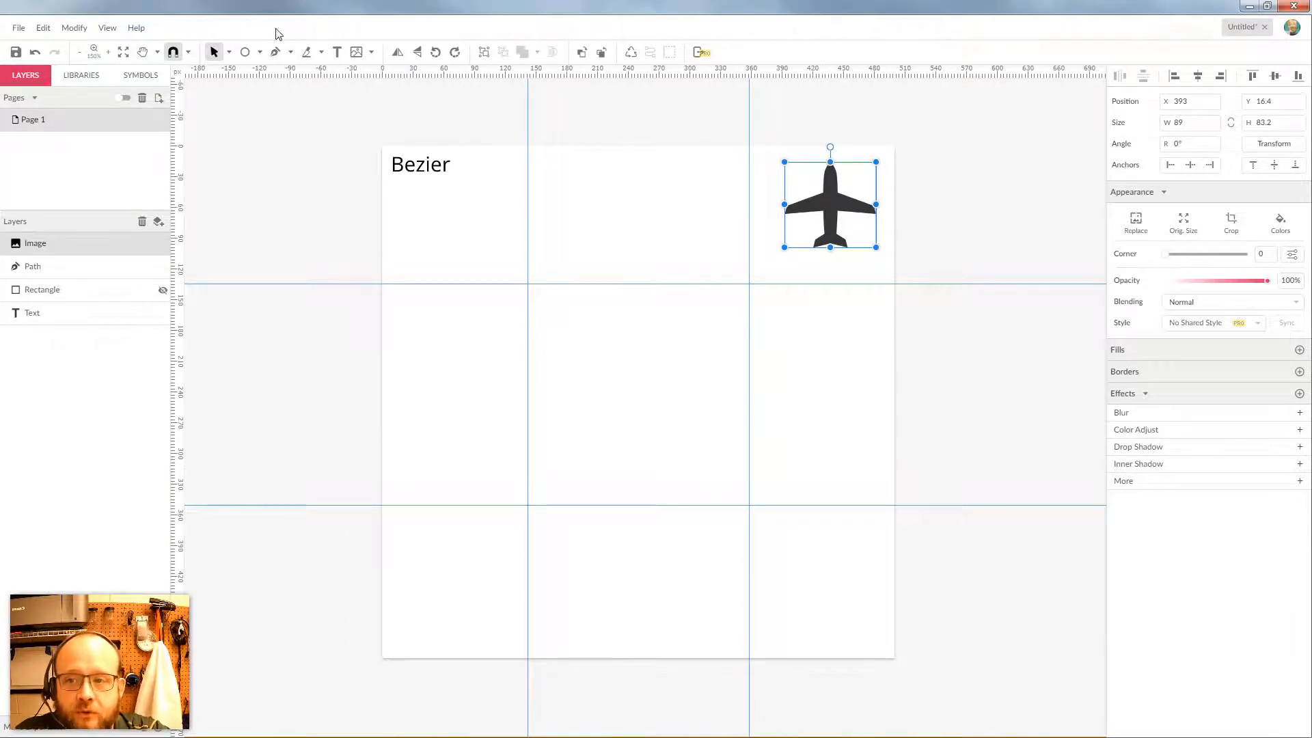
pyautogui.click(275, 52)
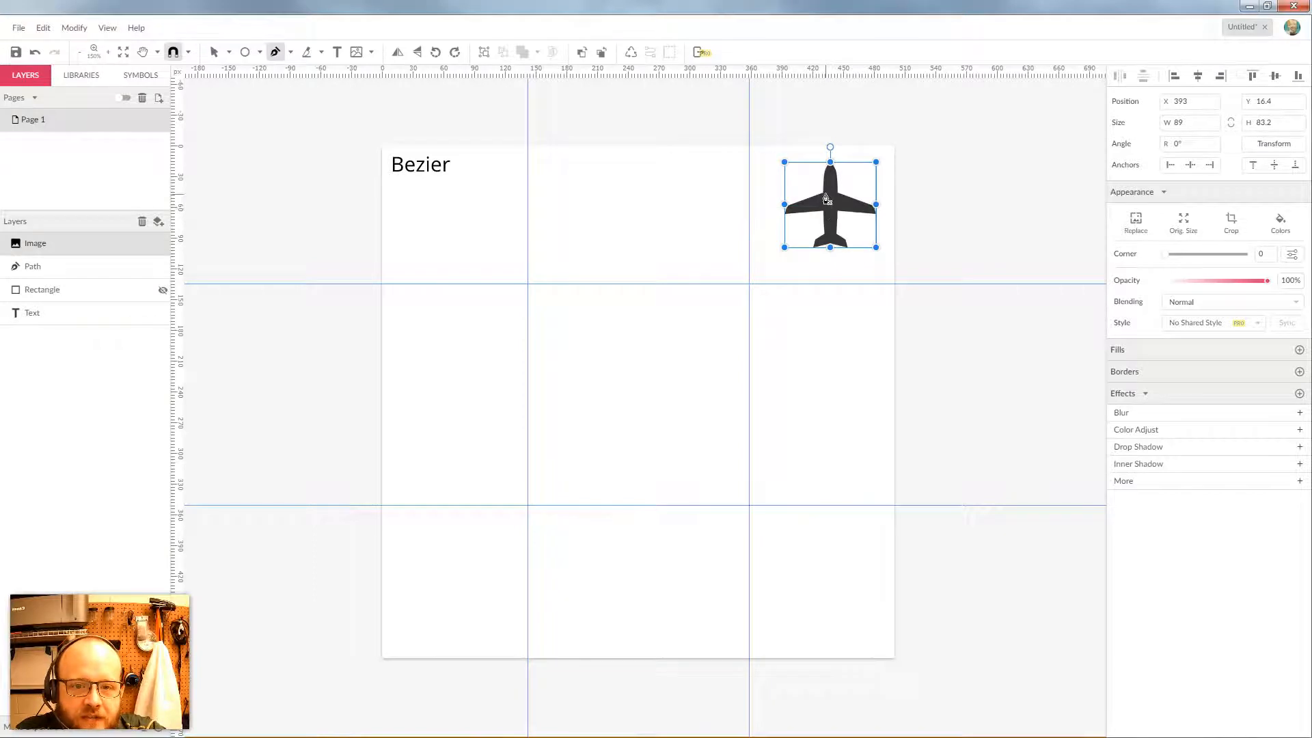
# Trace the airplane's left fuselage, rounded nose, right side and right wing
pyautogui.click(606, 375)
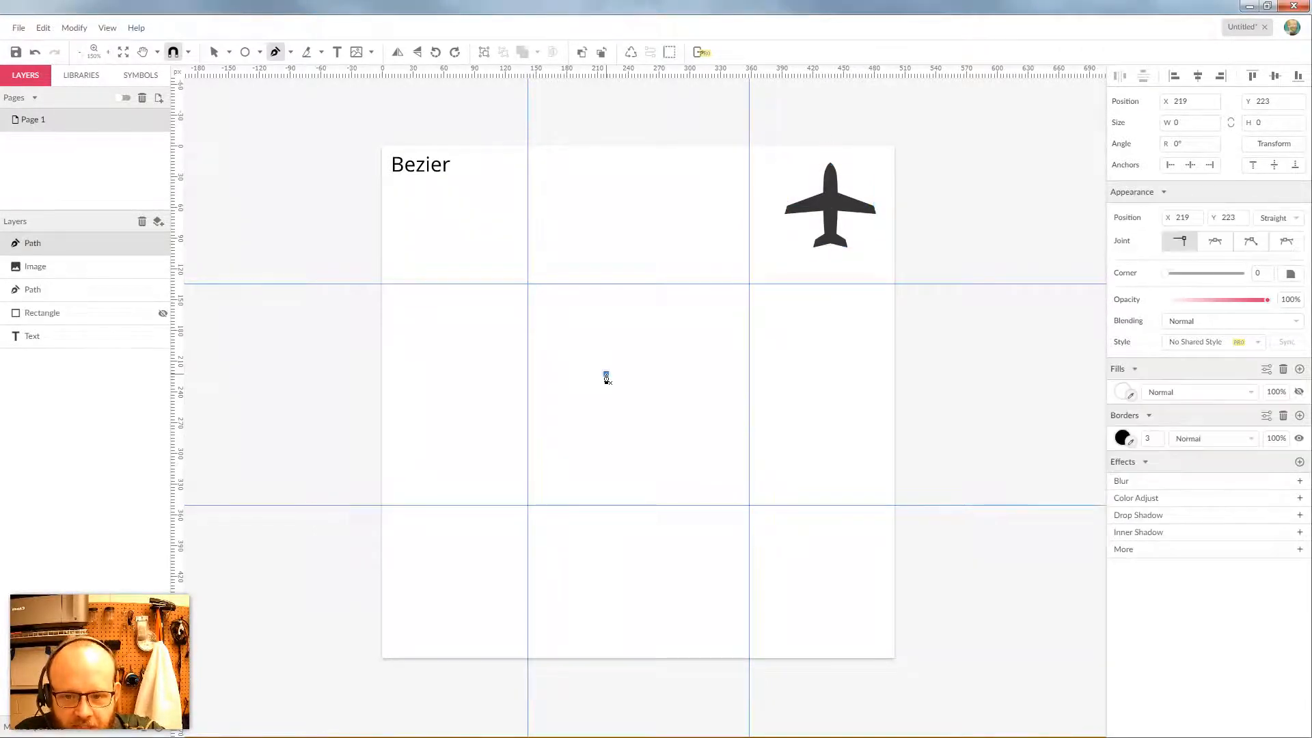
pyautogui.moveTo(606, 379); pyautogui.dragTo(606, 317)
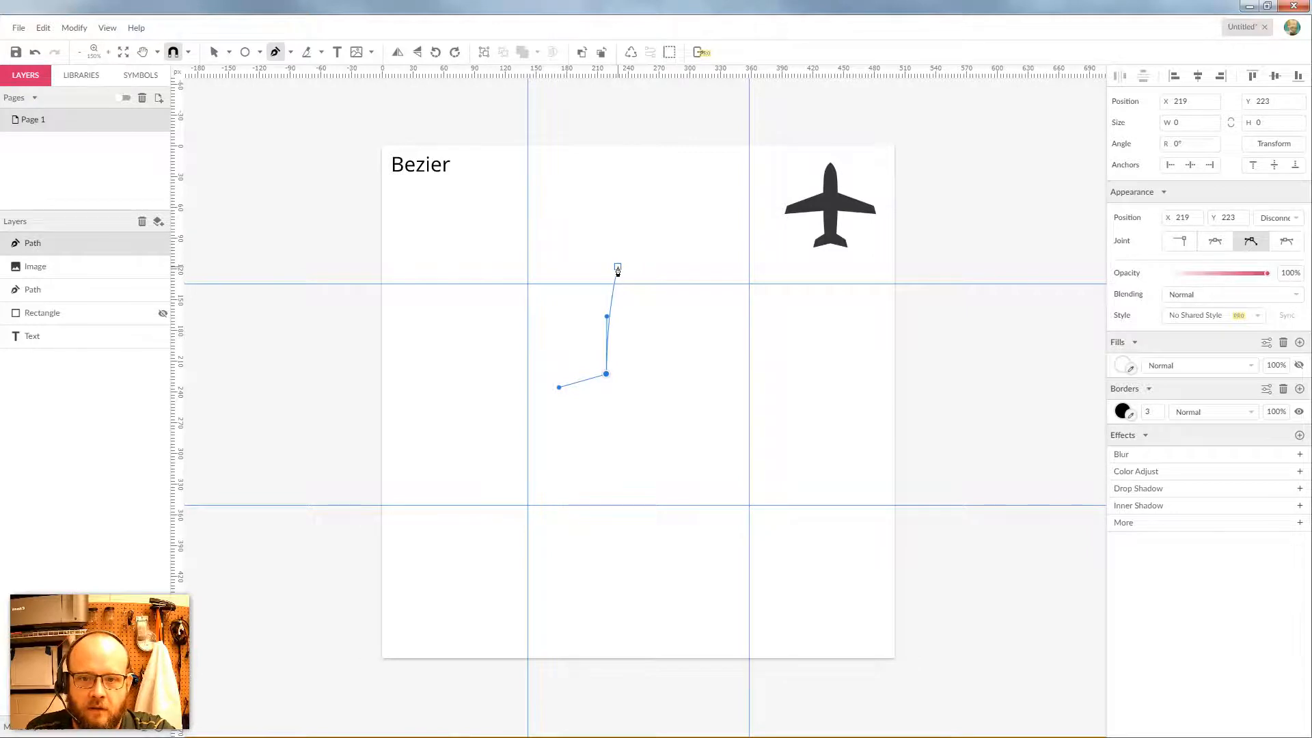
pyautogui.moveTo(606, 278); pyautogui.dragTo(637, 218)
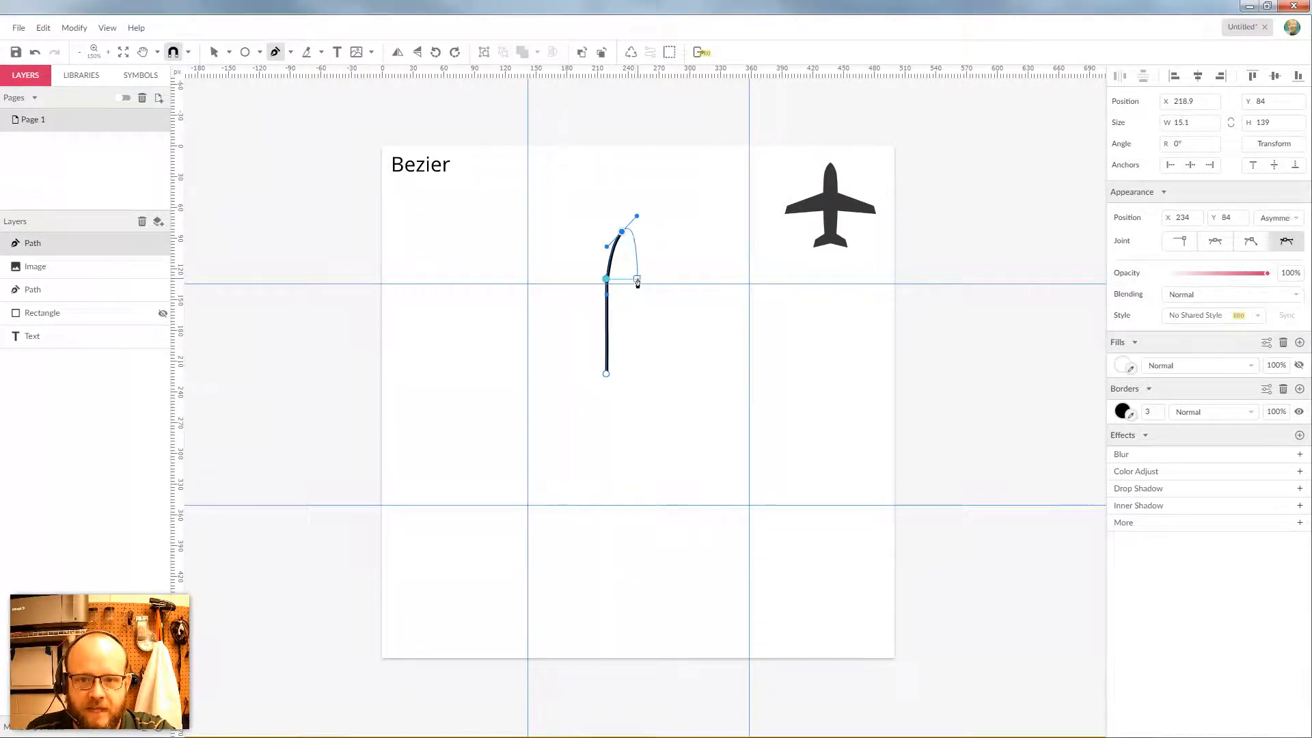
pyautogui.click(639, 281)
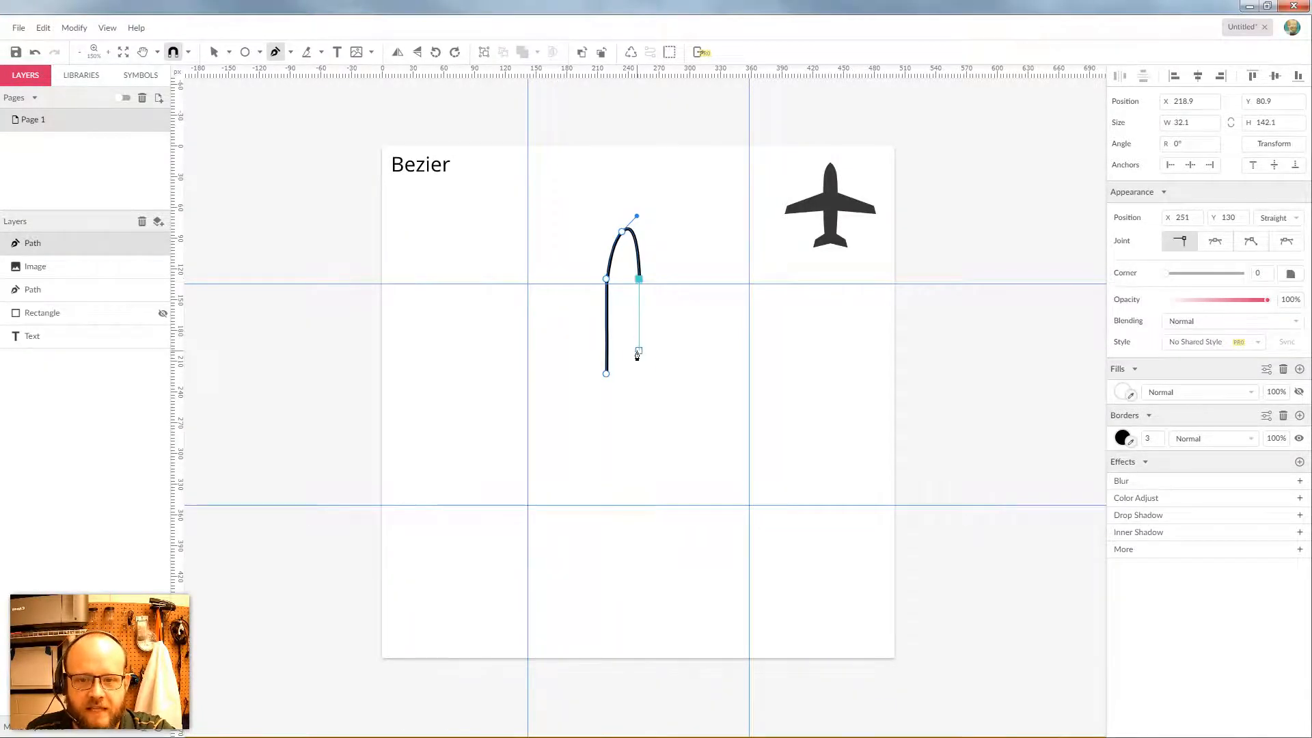
pyautogui.click(638, 374)
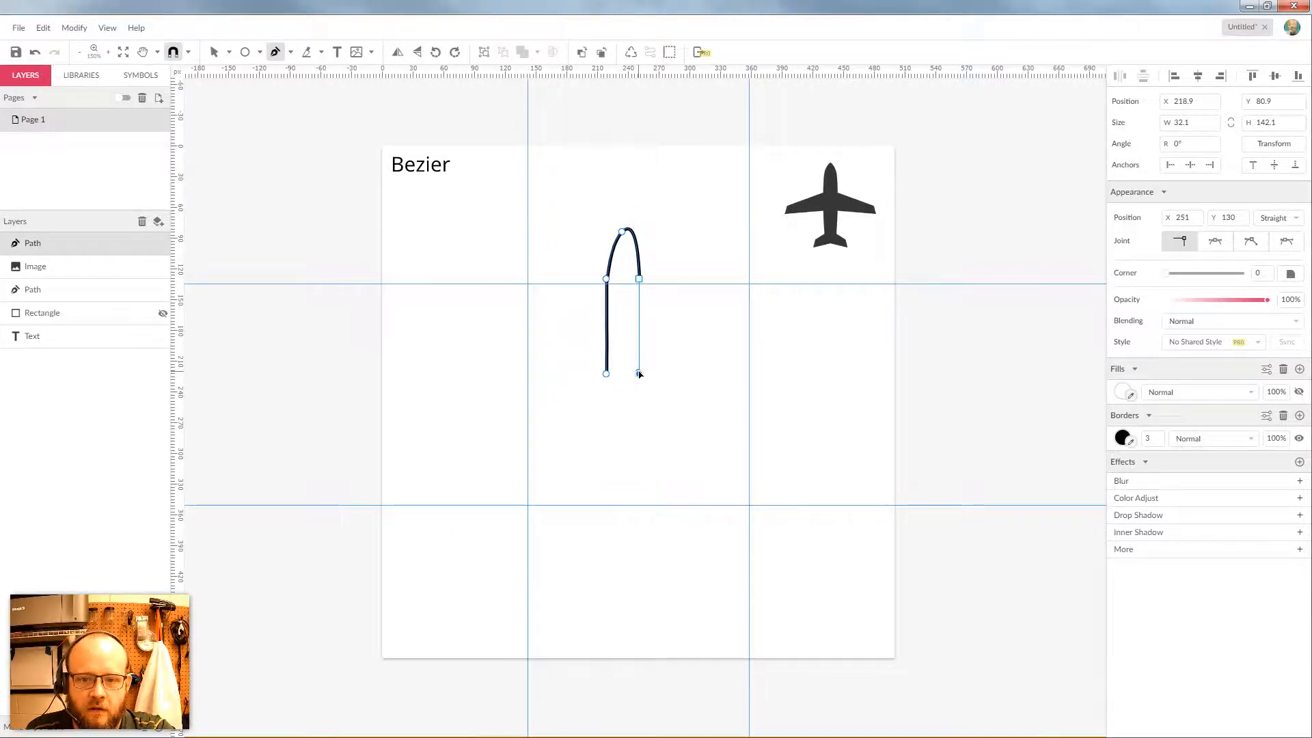
pyautogui.click(673, 386)
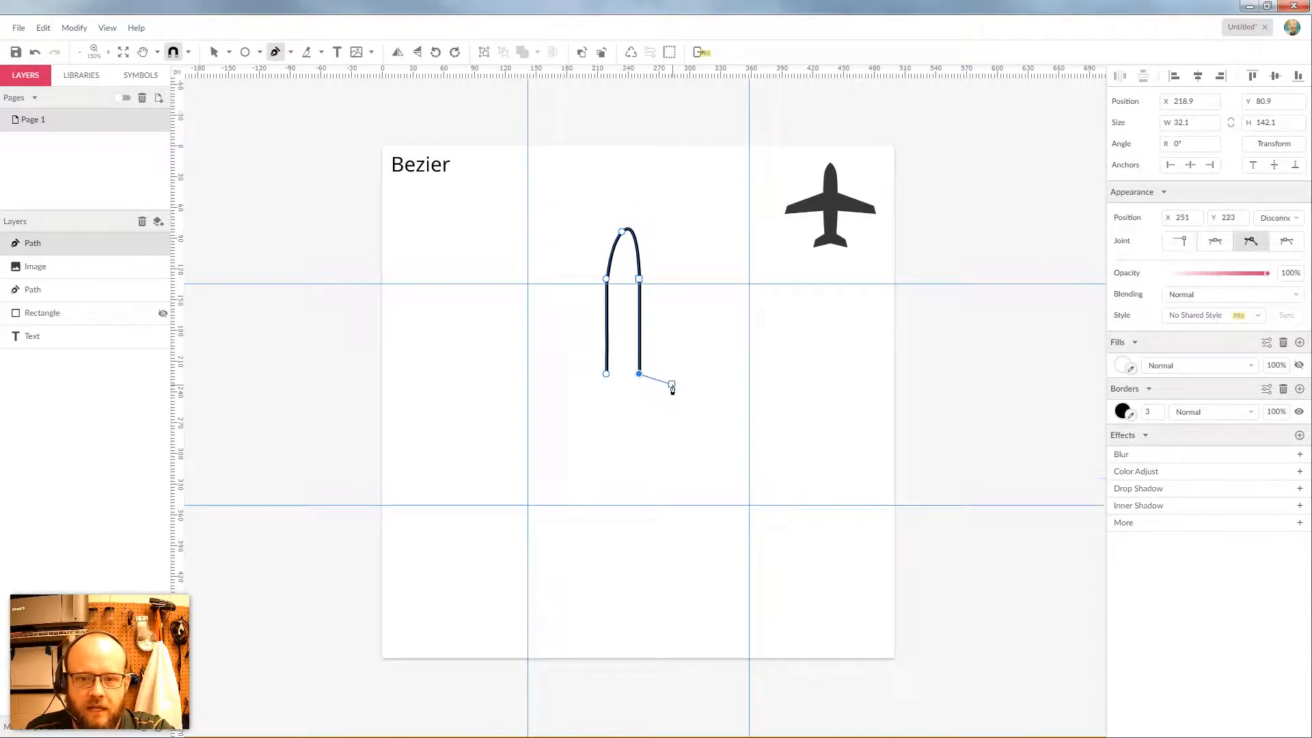
pyautogui.click(715, 402)
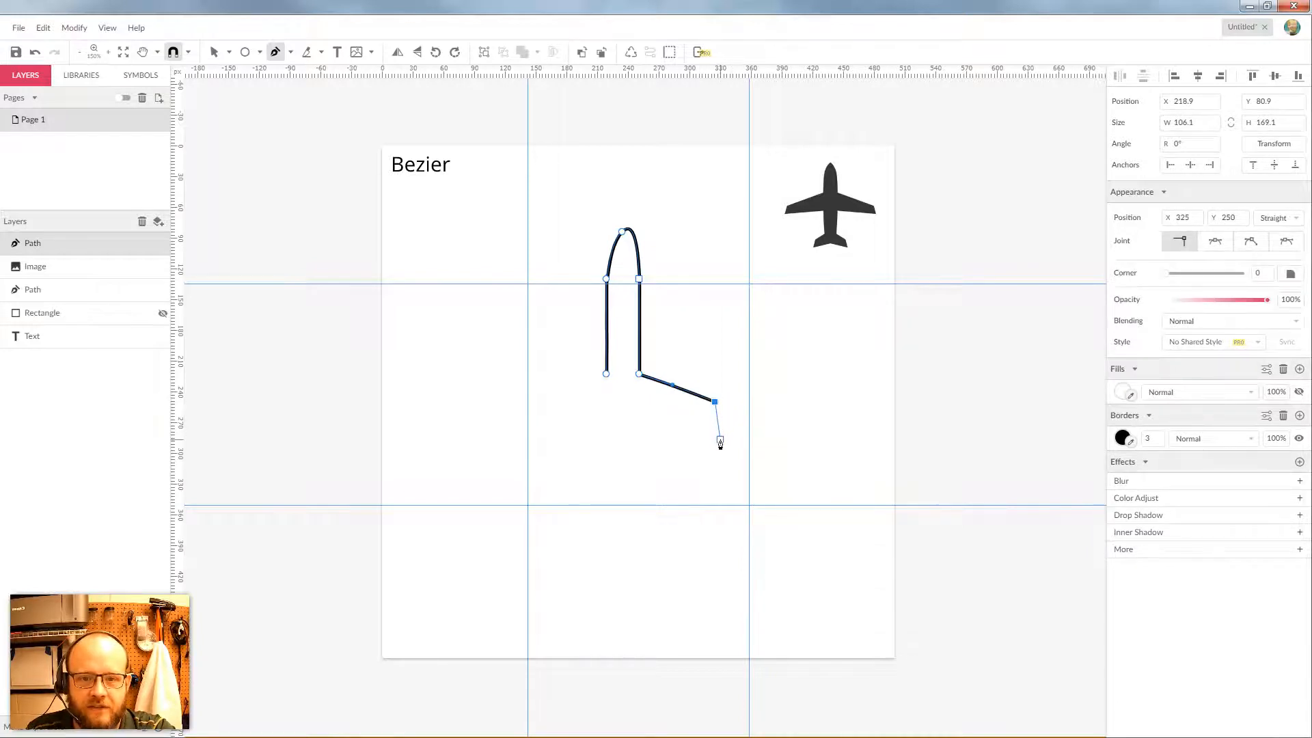
pyautogui.click(719, 430)
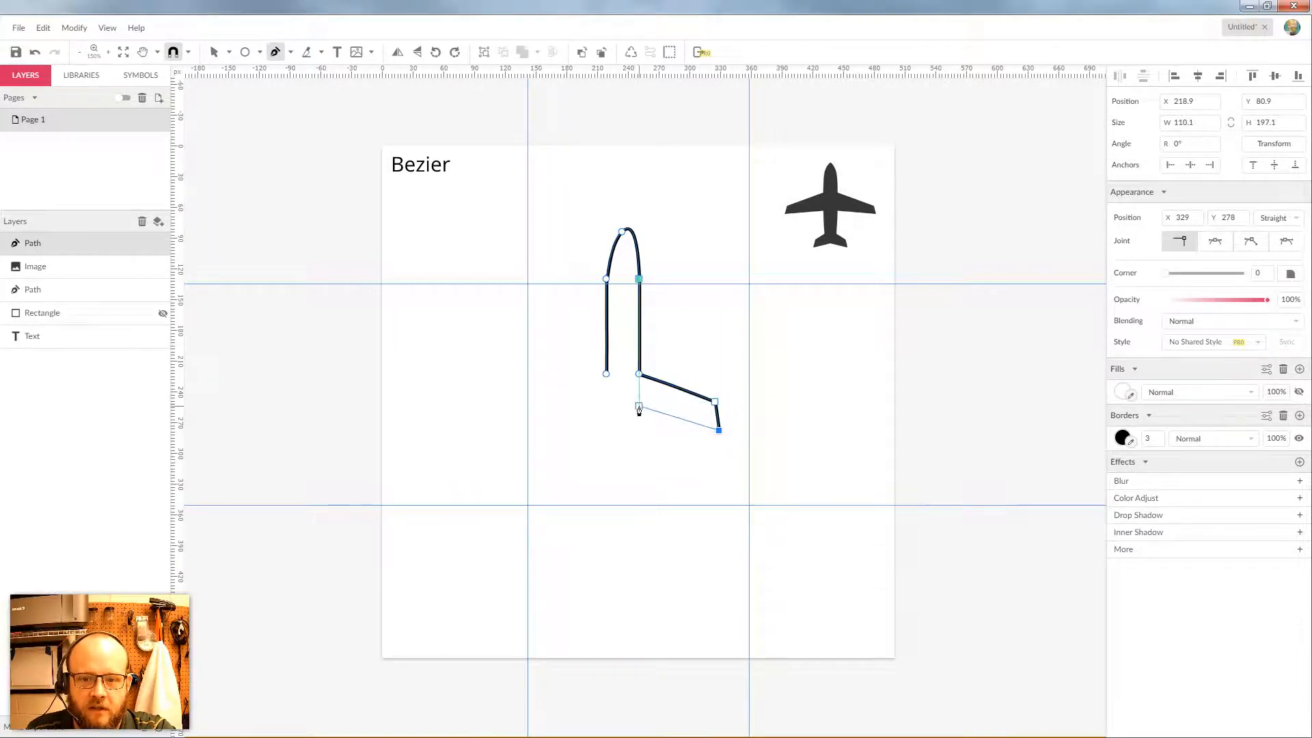
pyautogui.click(639, 408)
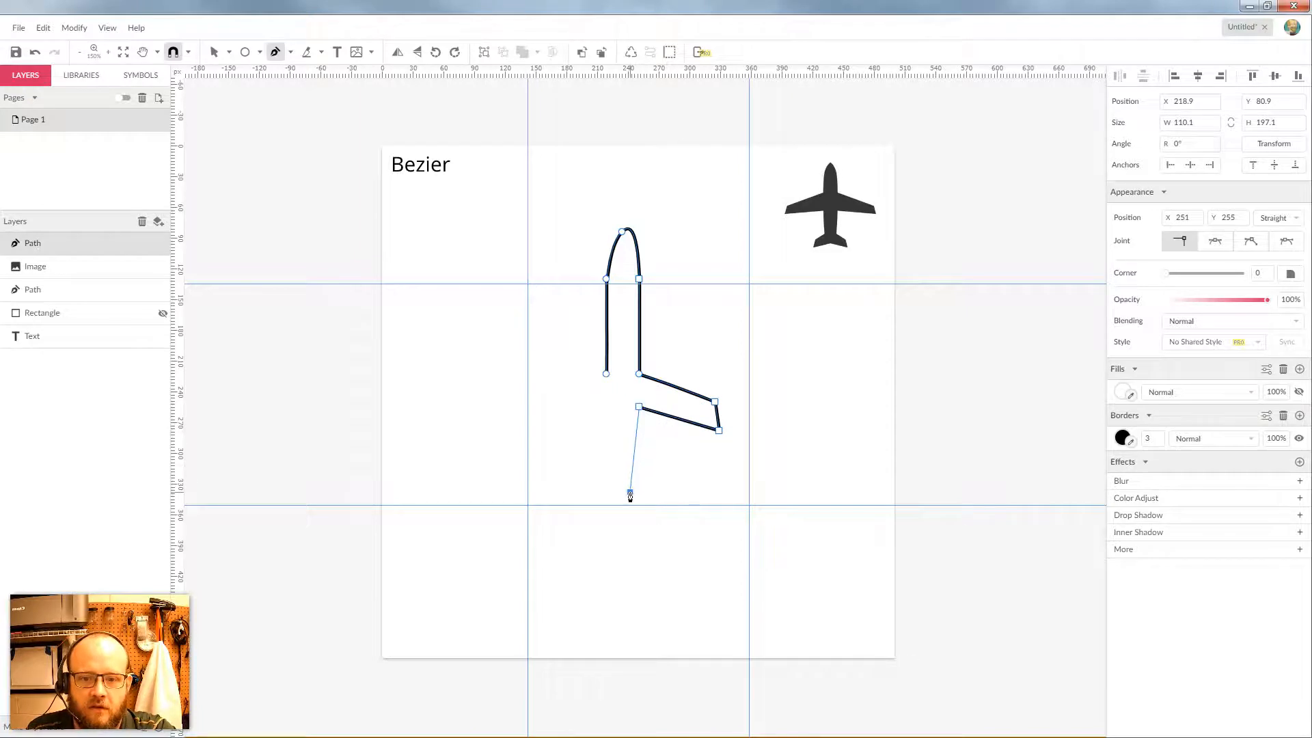
# Curve the fuselage down to the tail and trace both tail fins
pyautogui.moveTo(630, 492); pyautogui.dragTo(622, 533)
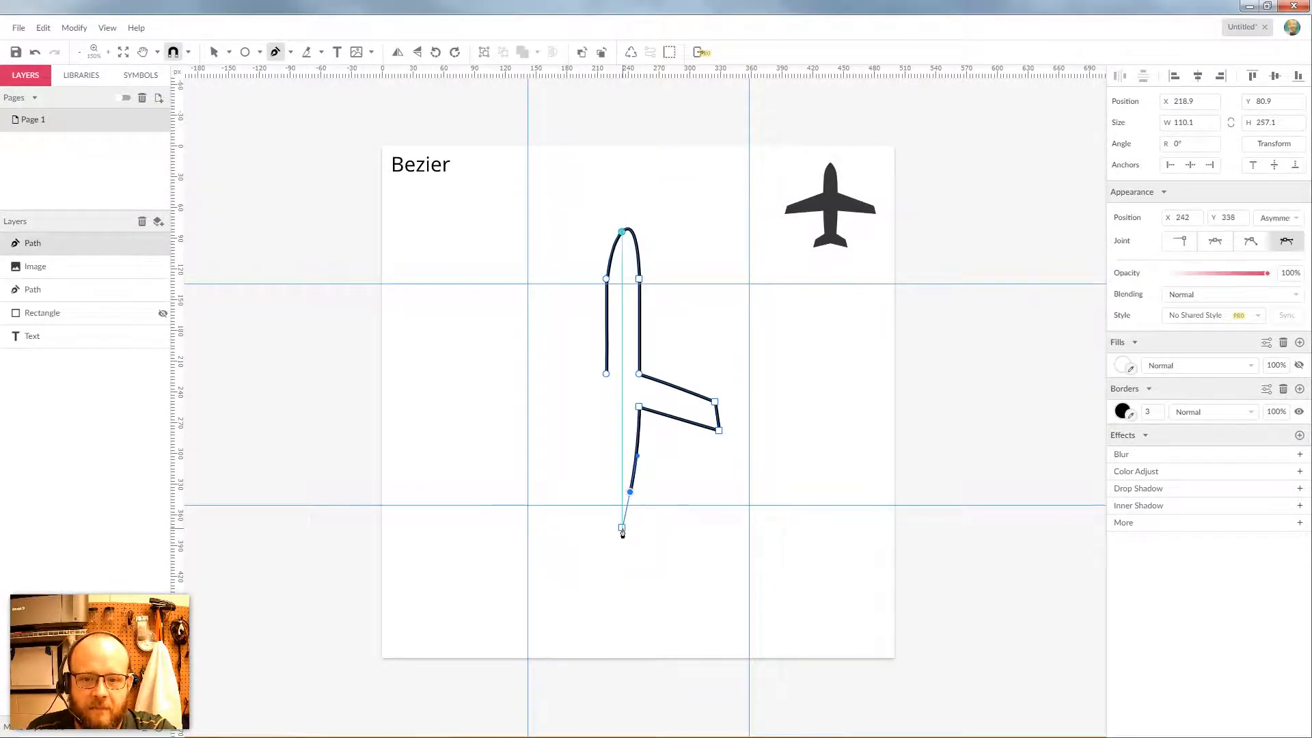
pyautogui.click(661, 543)
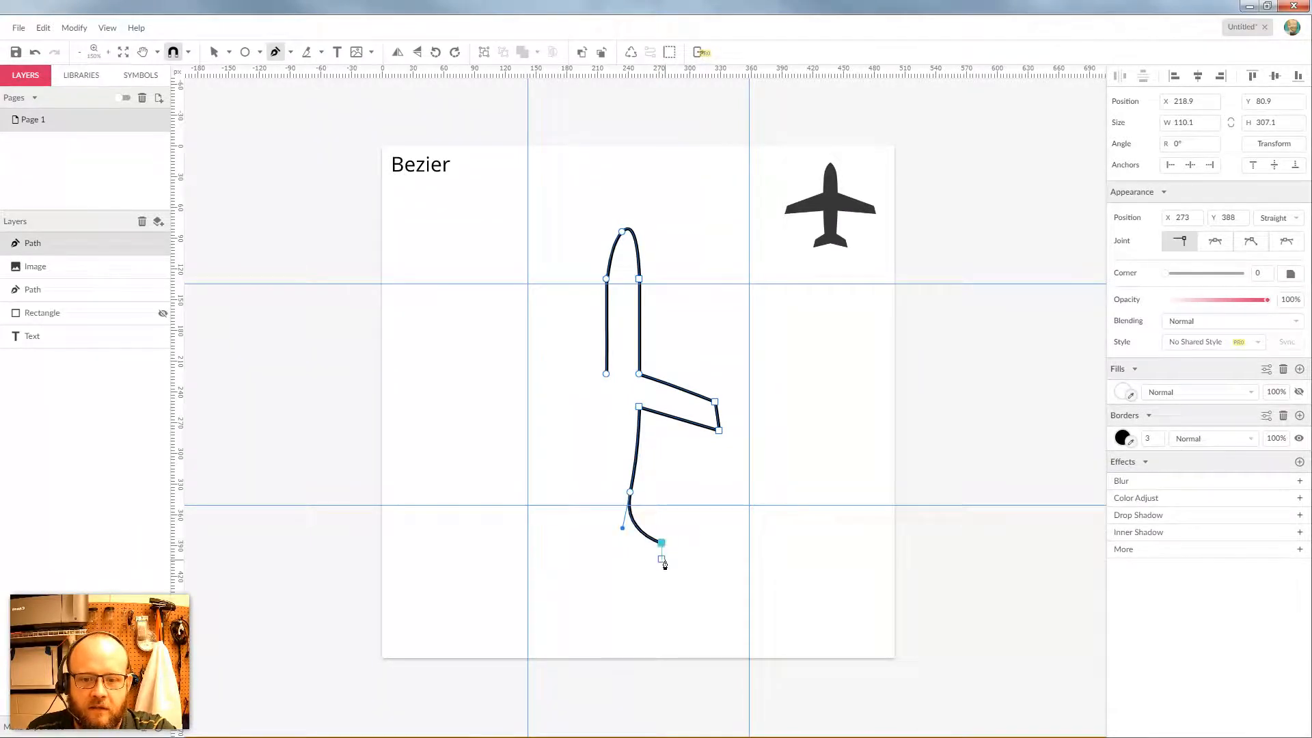
pyautogui.click(667, 567)
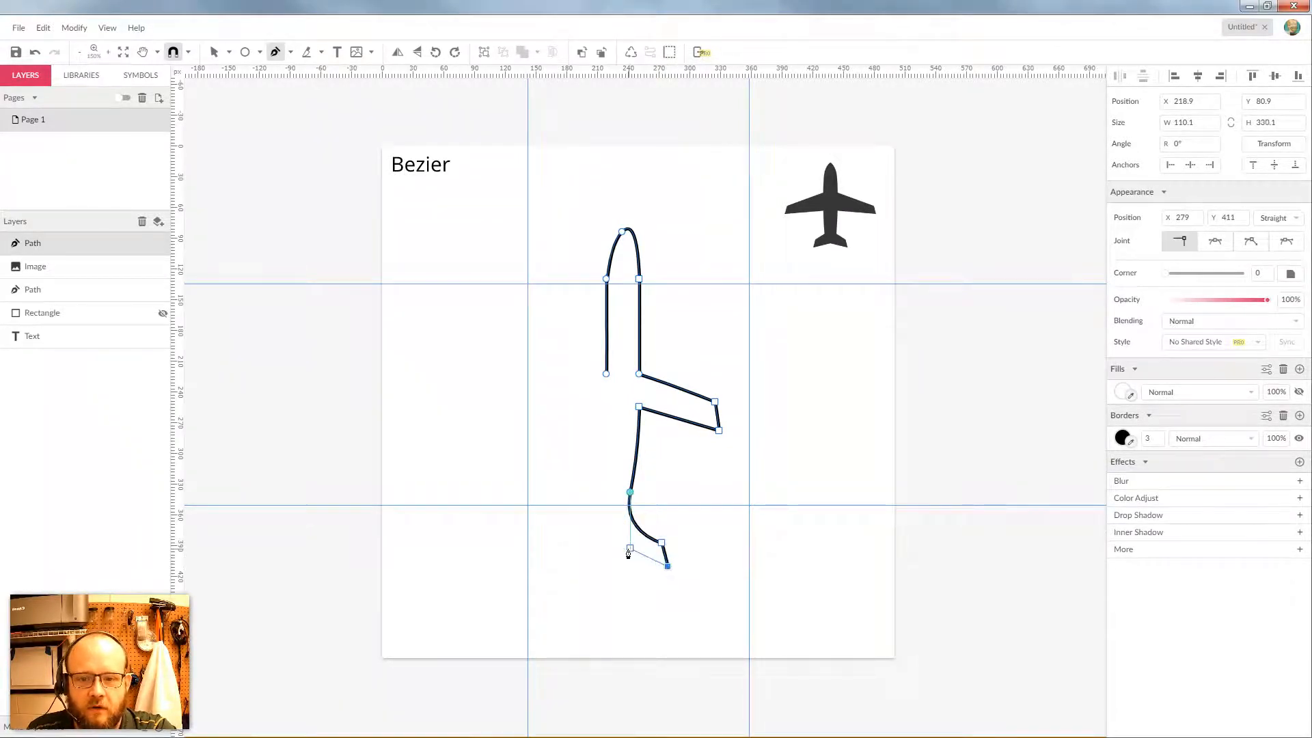
pyautogui.click(624, 546)
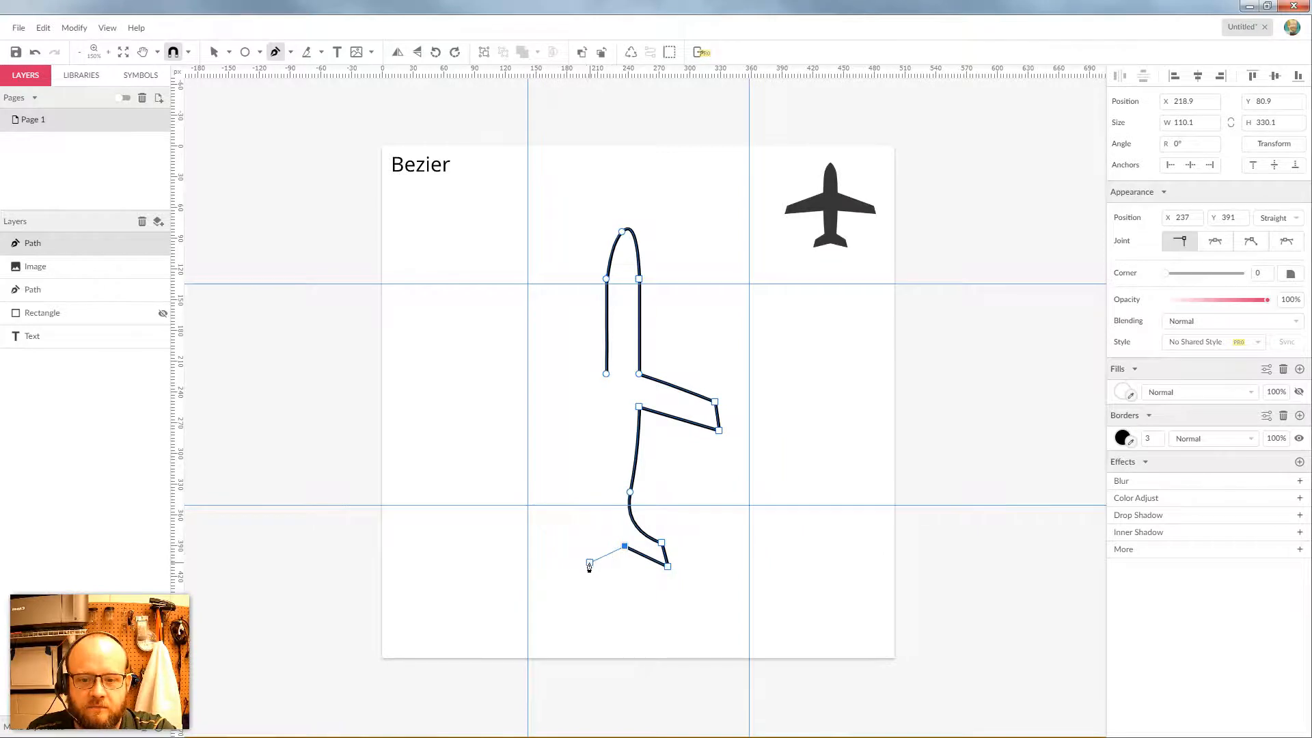
pyautogui.click(586, 567)
pyautogui.click(594, 533)
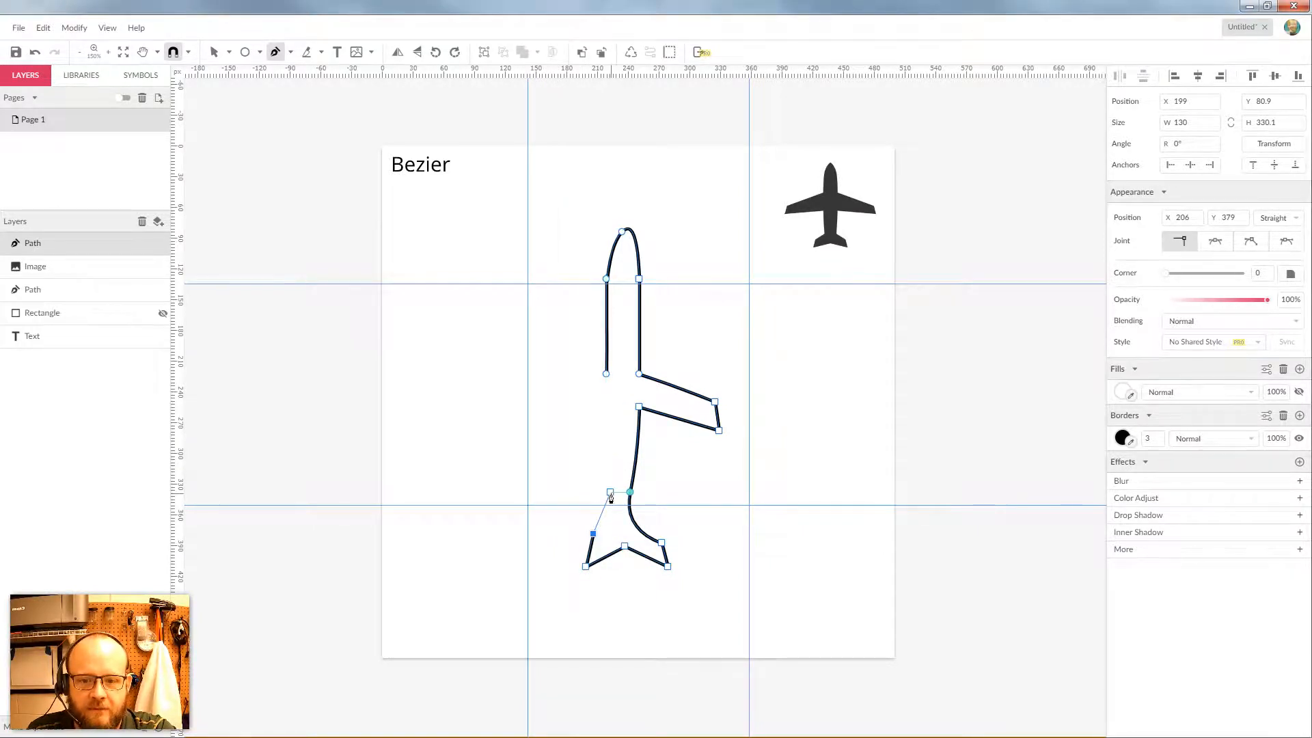
# Trace the left fuselage side and left wing, closing the outline at the start anchor
pyautogui.moveTo(610, 491); pyautogui.dragTo(609, 454)
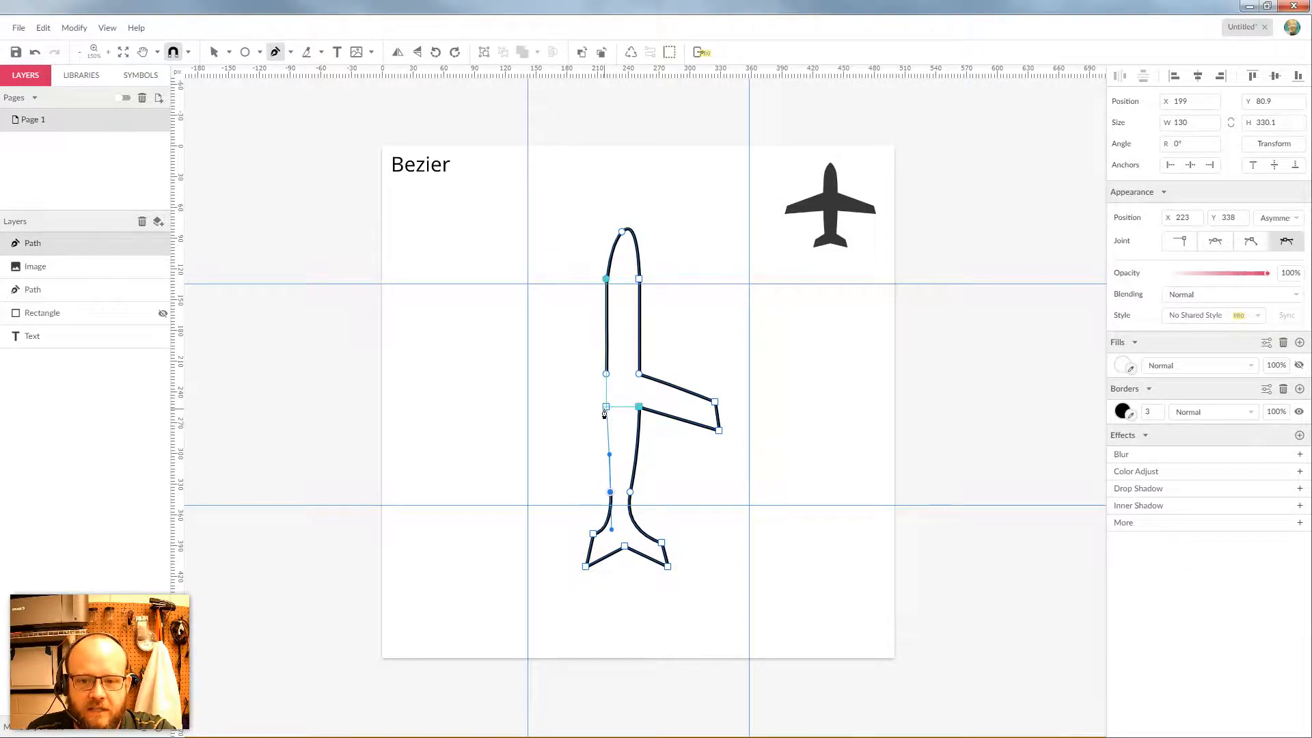
pyautogui.moveTo(606, 406); pyautogui.dragTo(534, 444)
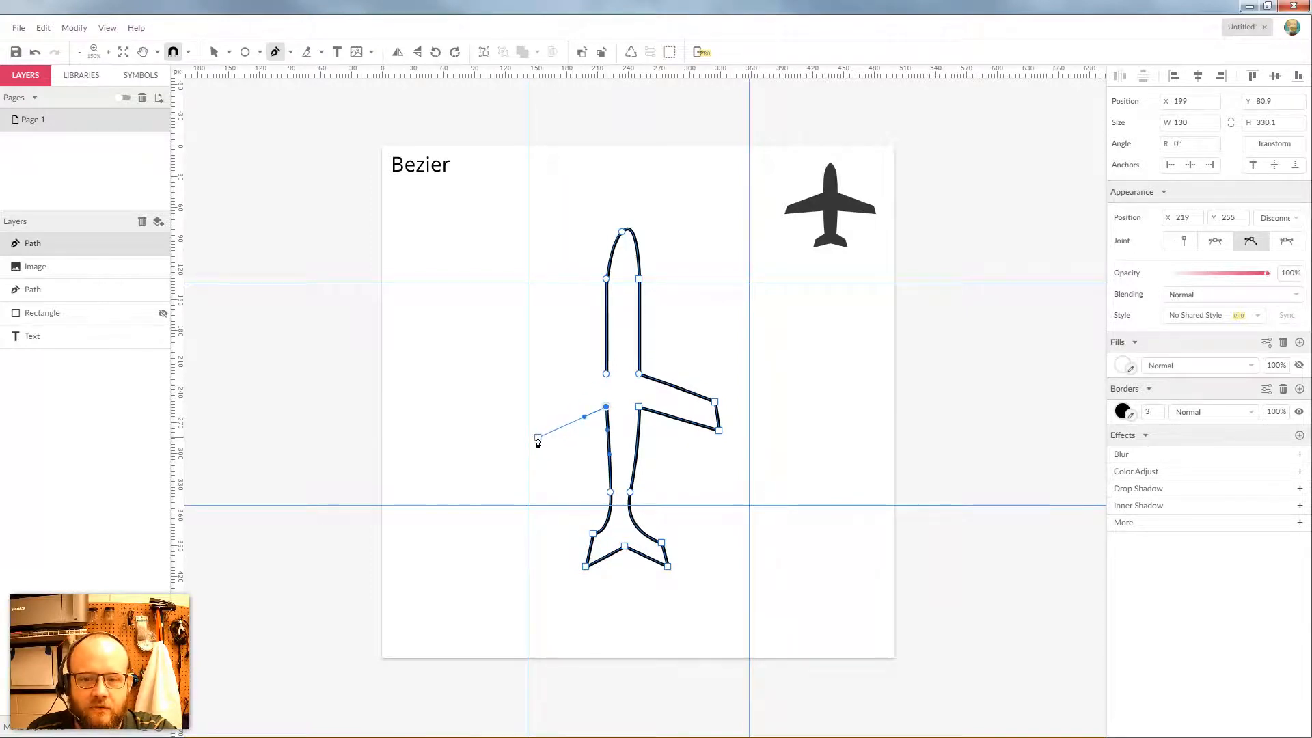
pyautogui.click(534, 439)
pyautogui.click(534, 402)
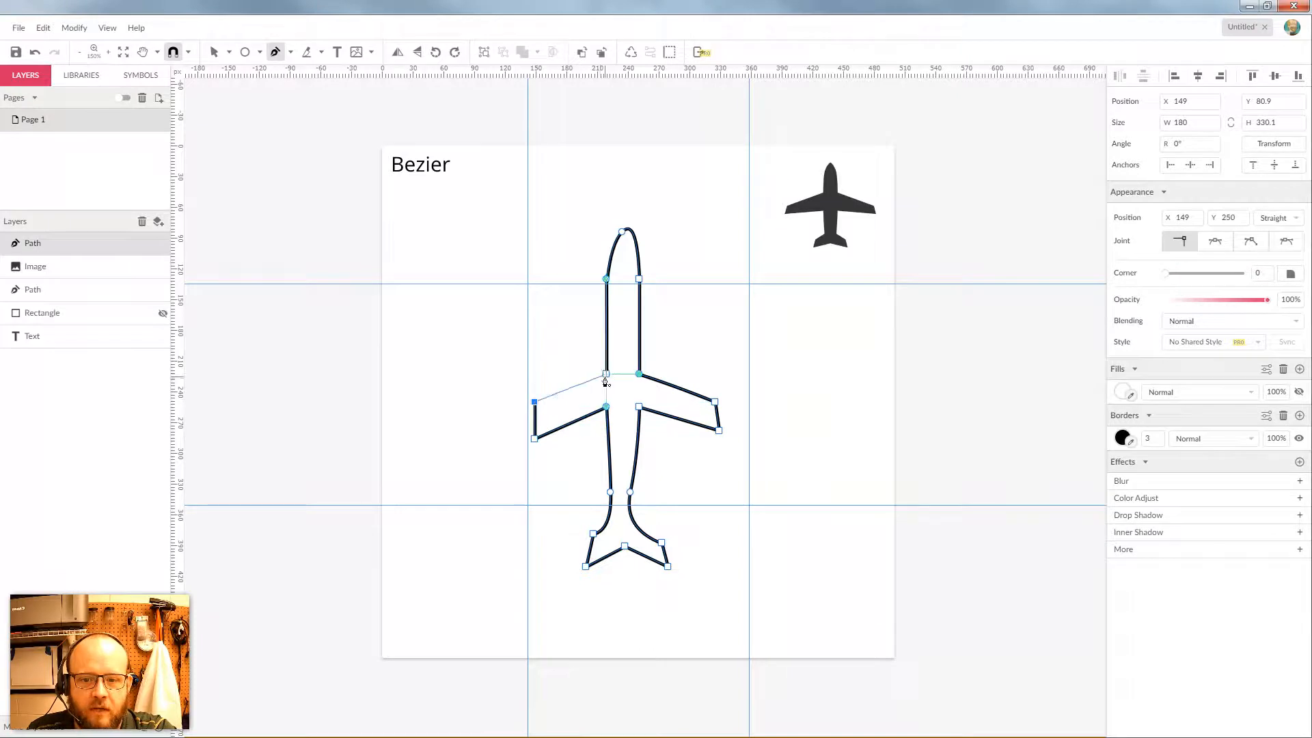
pyautogui.click(606, 374)
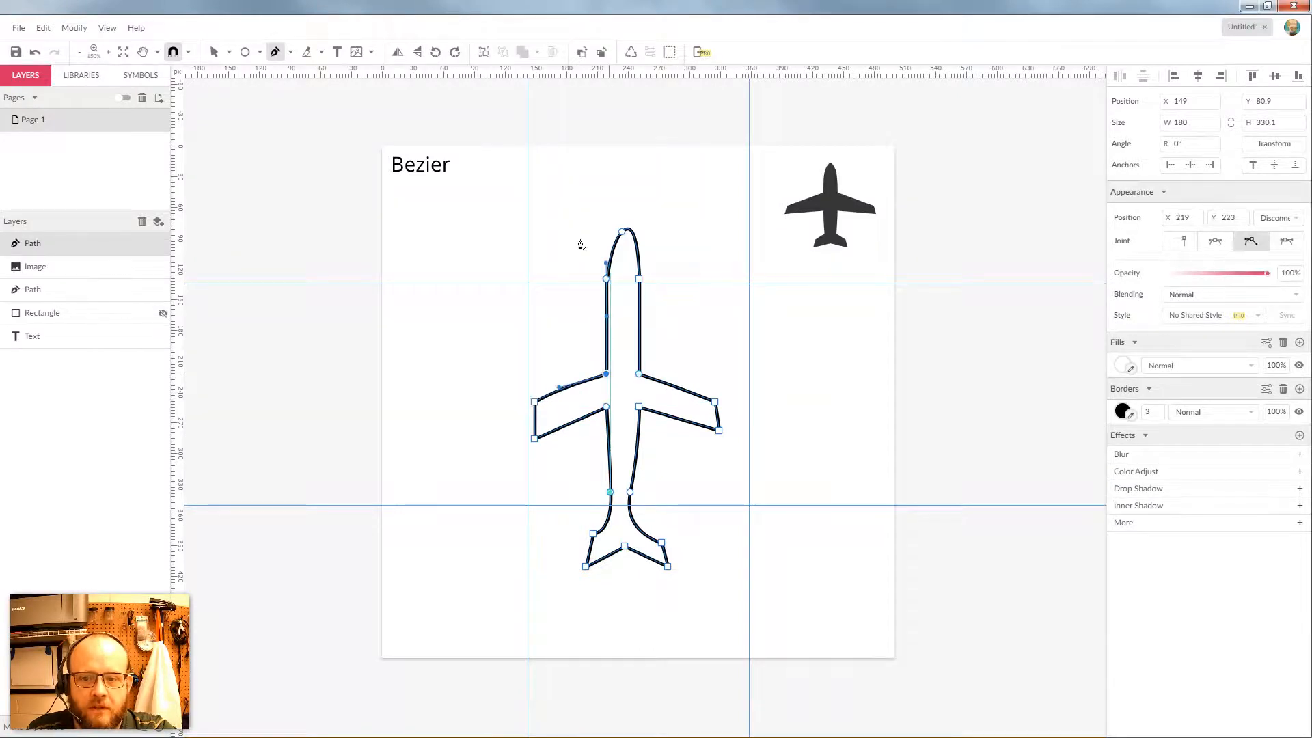
pyautogui.click(214, 52)
pyautogui.click(229, 52)
pyautogui.click(247, 77)
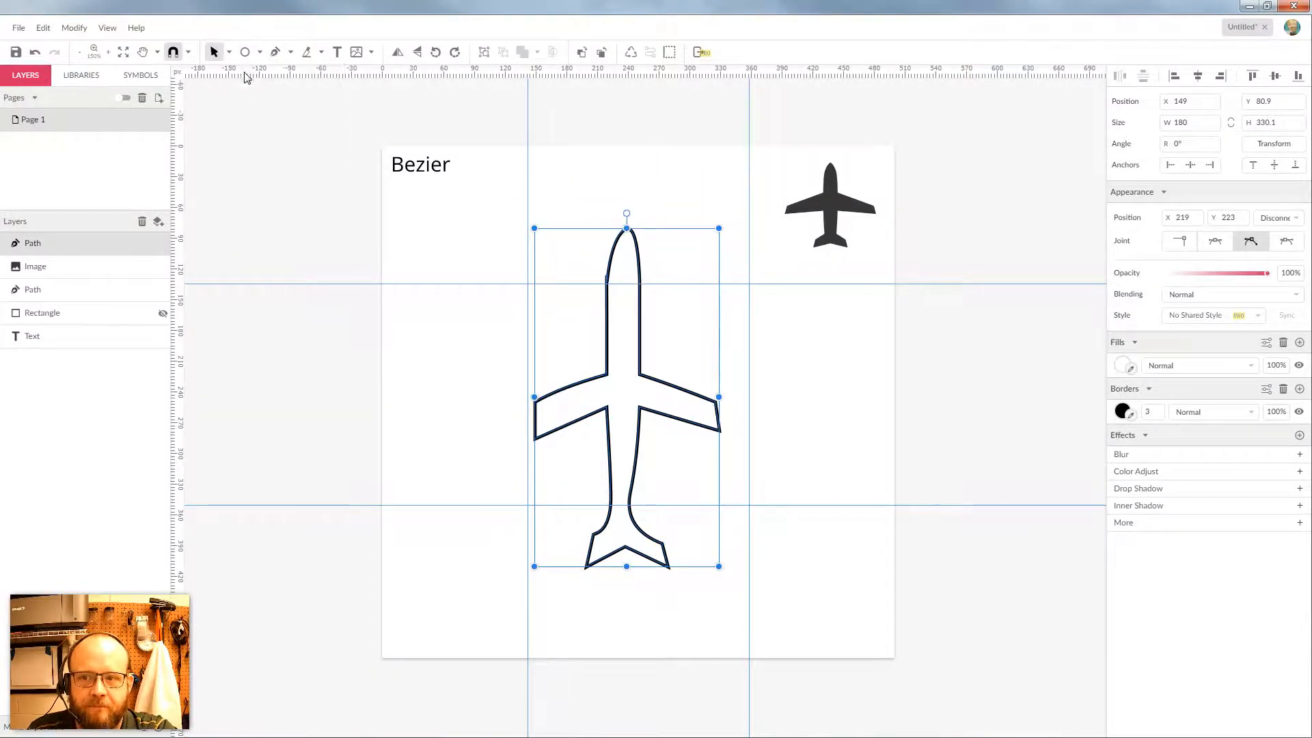
# Set the nose anchor to a Disconnected joint and drag its handle to sharpen the tip
pyautogui.click(229, 52)
pyautogui.click(263, 91)
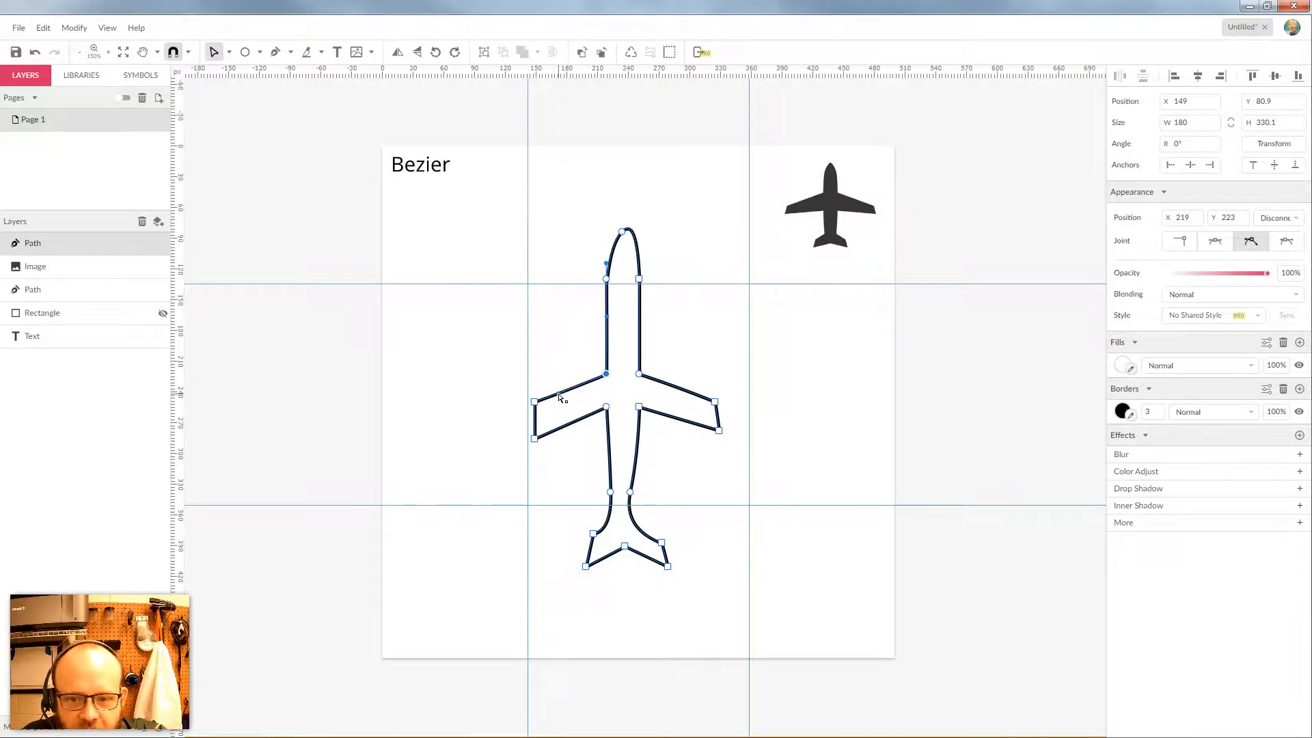
pyautogui.click(622, 232)
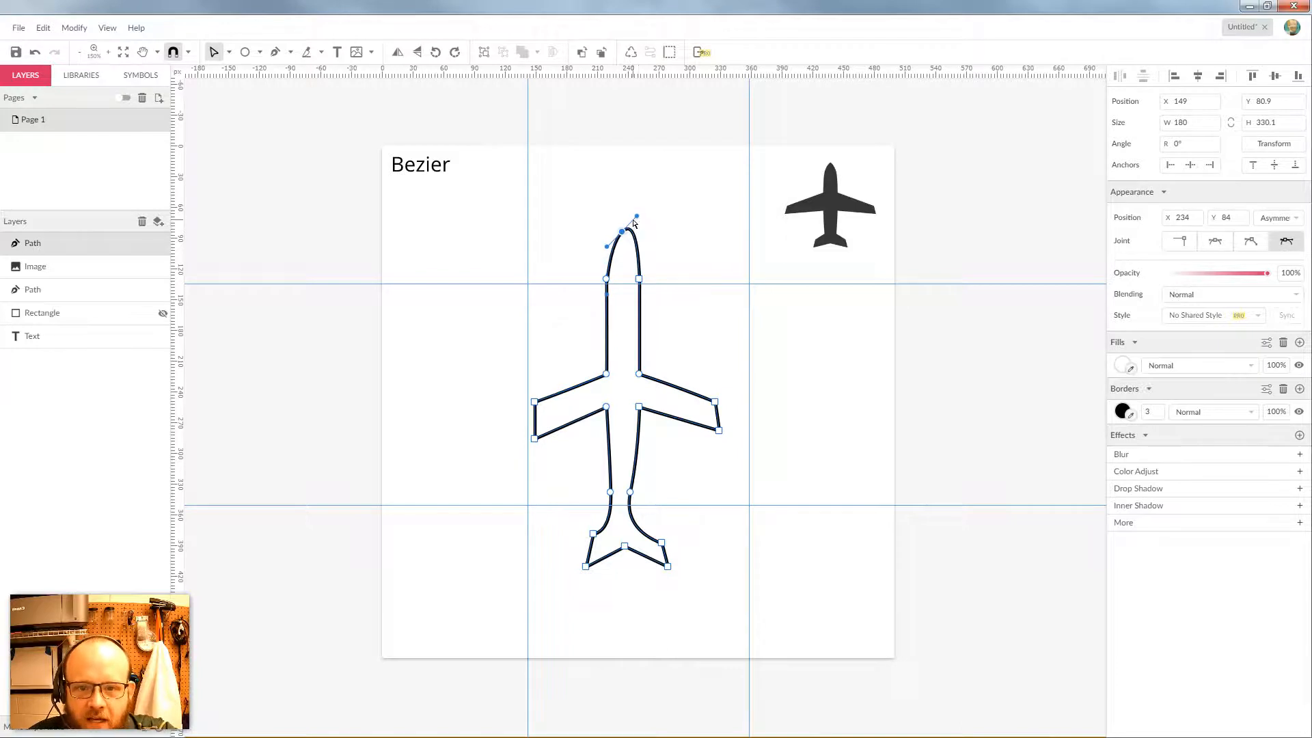
pyautogui.click(1259, 243)
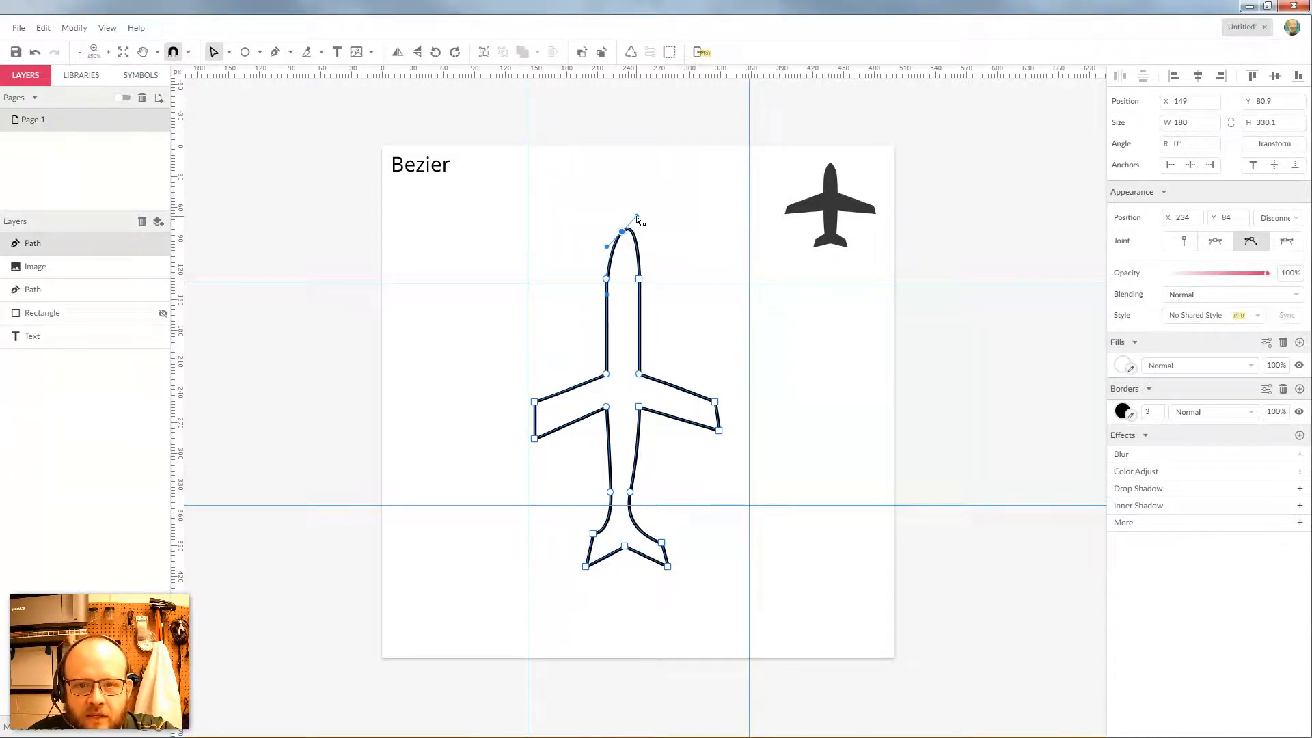
pyautogui.moveTo(637, 220)
pyautogui.mouseDown()
pyautogui.moveTo(635, 263)
pyautogui.moveTo(637, 244)
pyautogui.mouseUp()
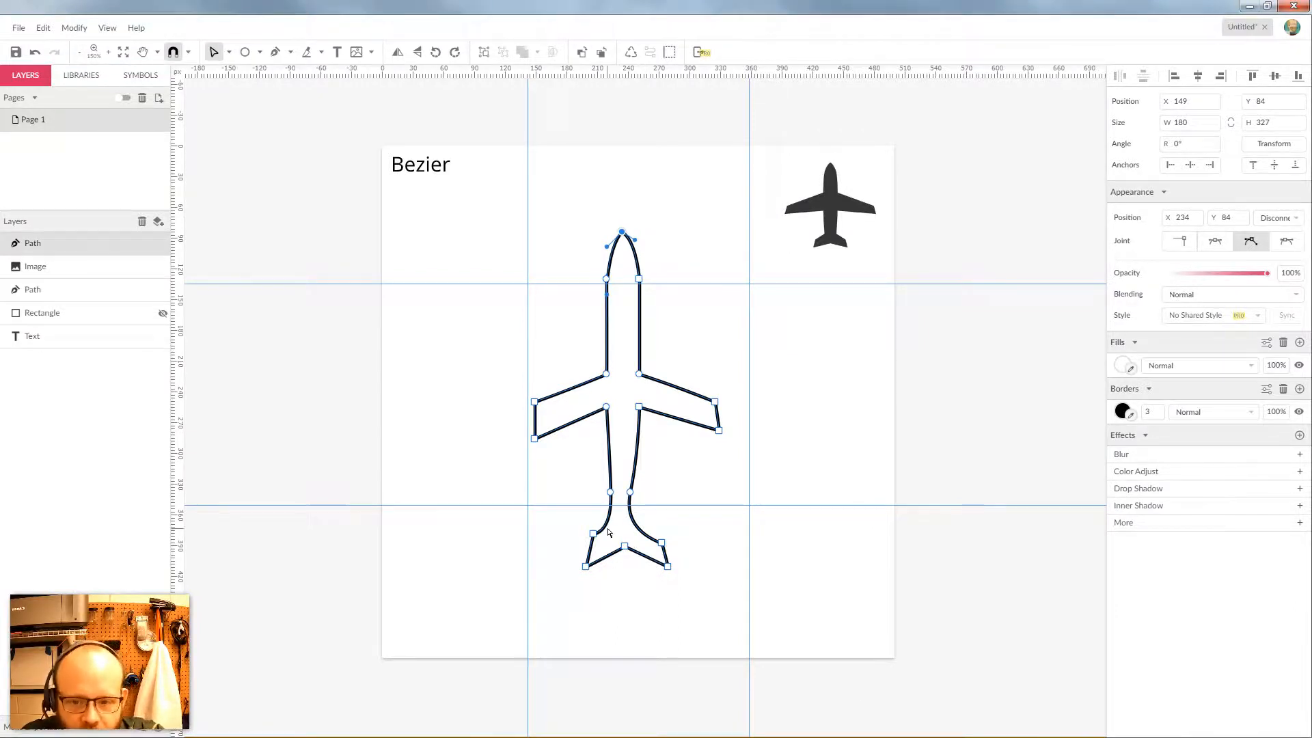
# Undo a stray tail edit, then nudge both wingtip anchors so the wingtips line up
pyautogui.click(640, 531)
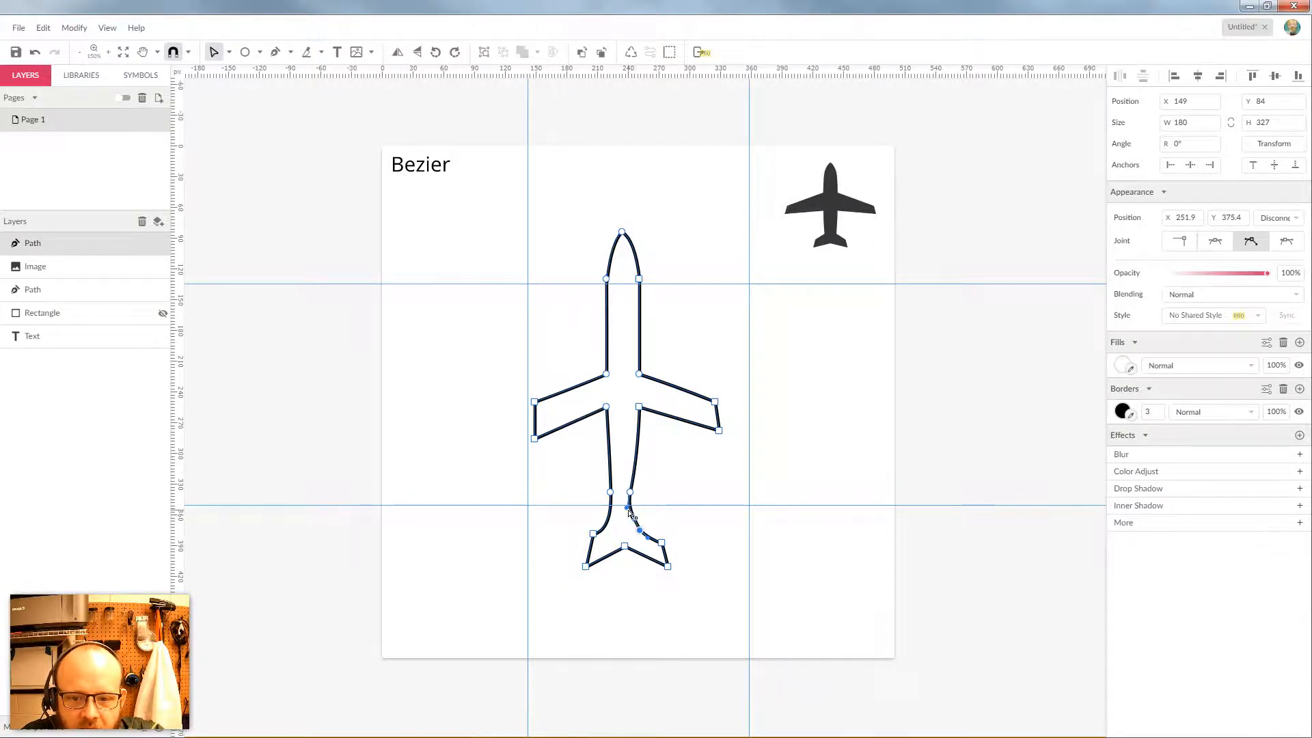
pyautogui.click(630, 511)
pyautogui.hotkey('ctrl', 'z')
pyautogui.click(719, 432)
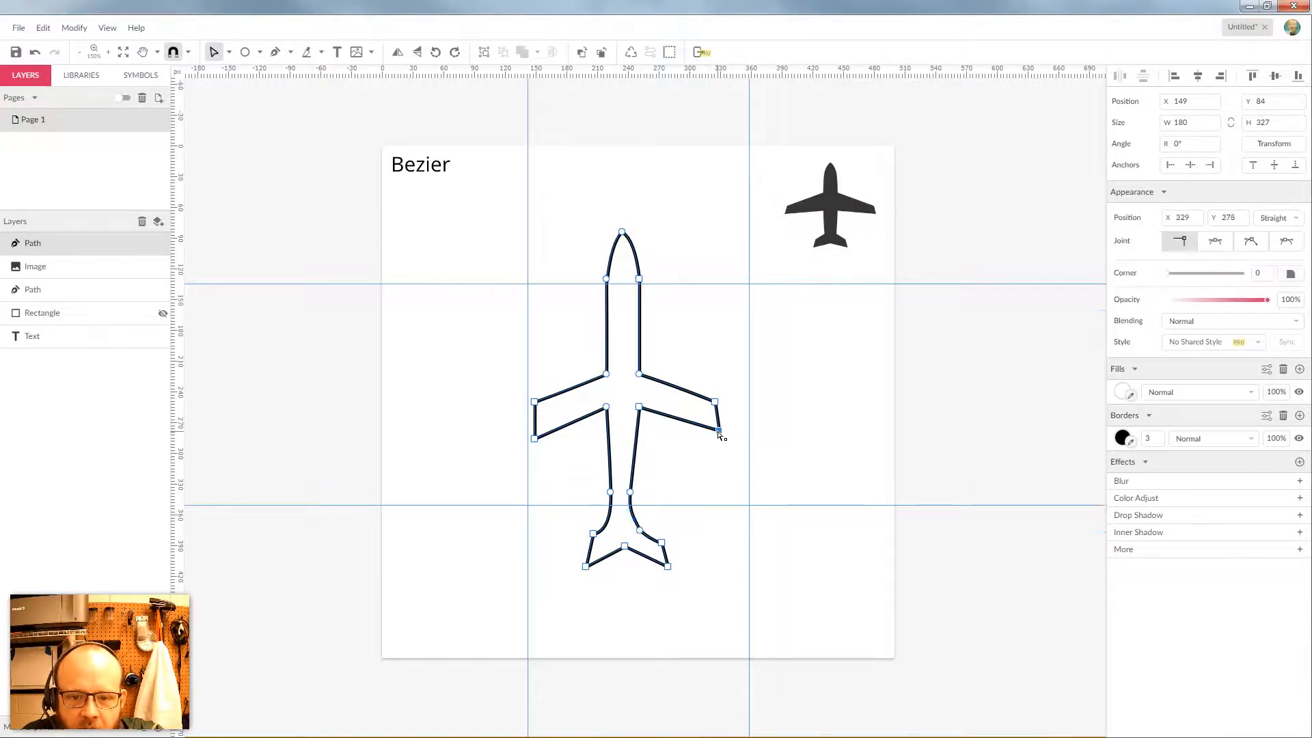
pyautogui.moveTo(721, 434); pyautogui.dragTo(717, 434)
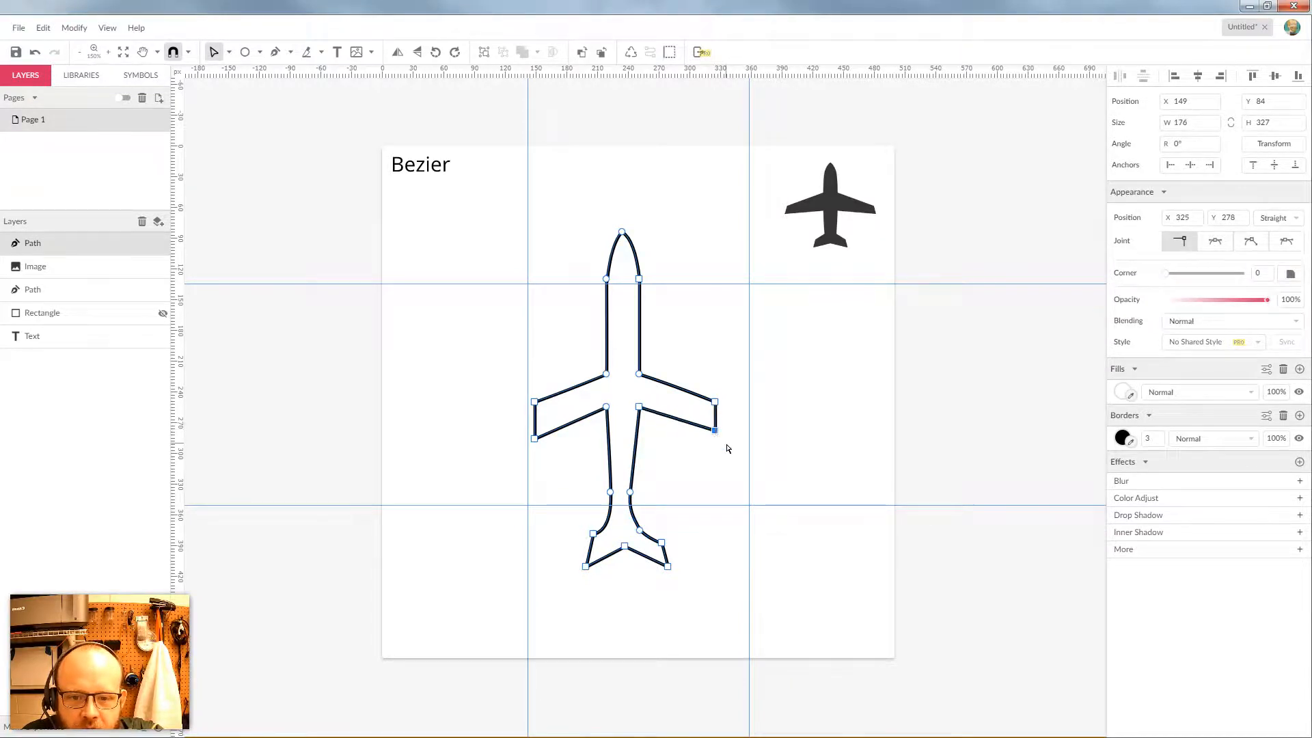
pyautogui.click(535, 439)
pyautogui.moveTo(535, 439); pyautogui.dragTo(535, 431)
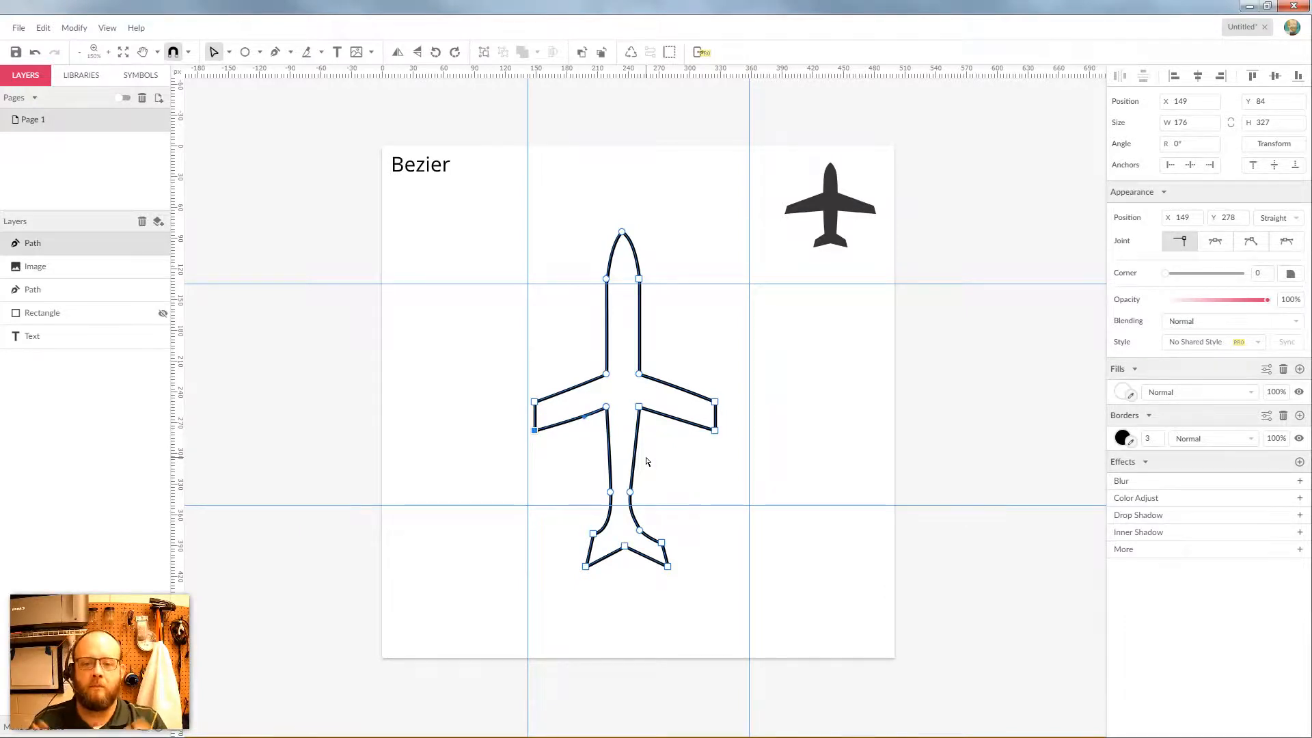
# Fill the traced airplane path with #BB7979
pyautogui.click(229, 52)
pyautogui.click(239, 71)
pyautogui.click(670, 237)
pyautogui.click(613, 283)
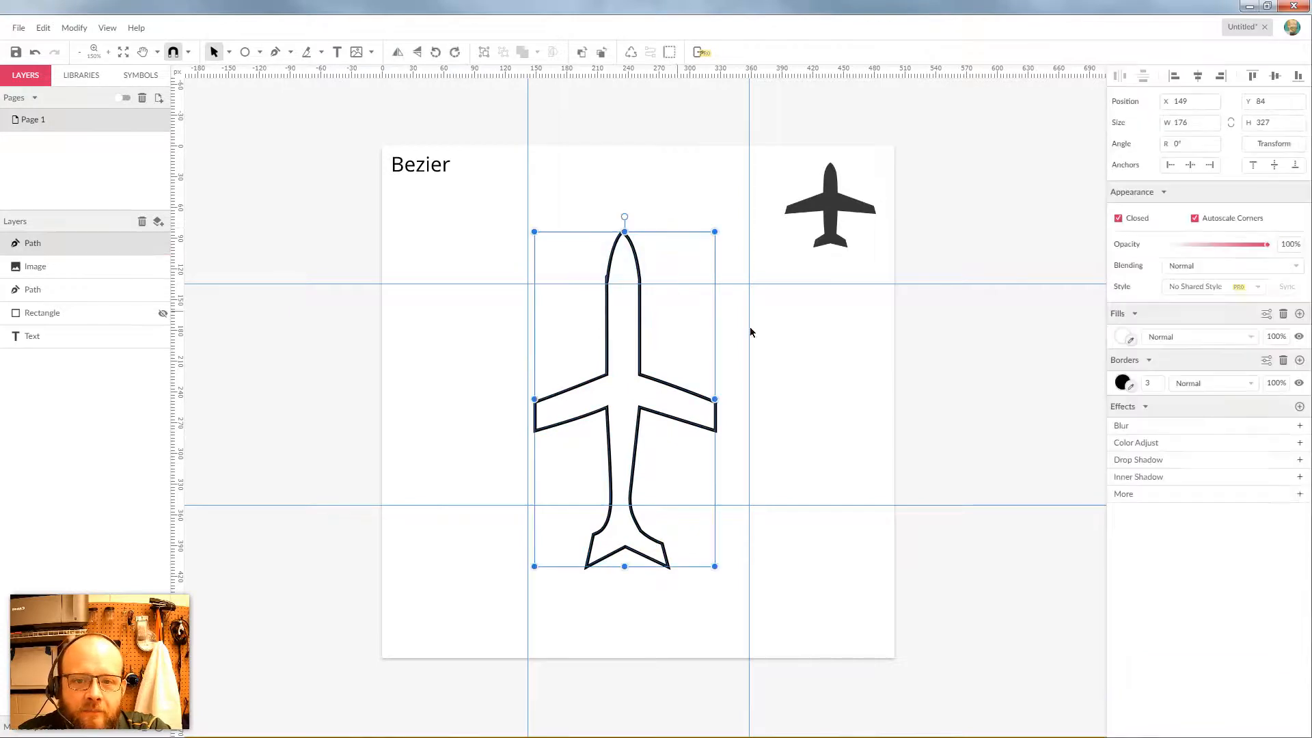
pyautogui.click(1119, 340)
pyautogui.click(1175, 394)
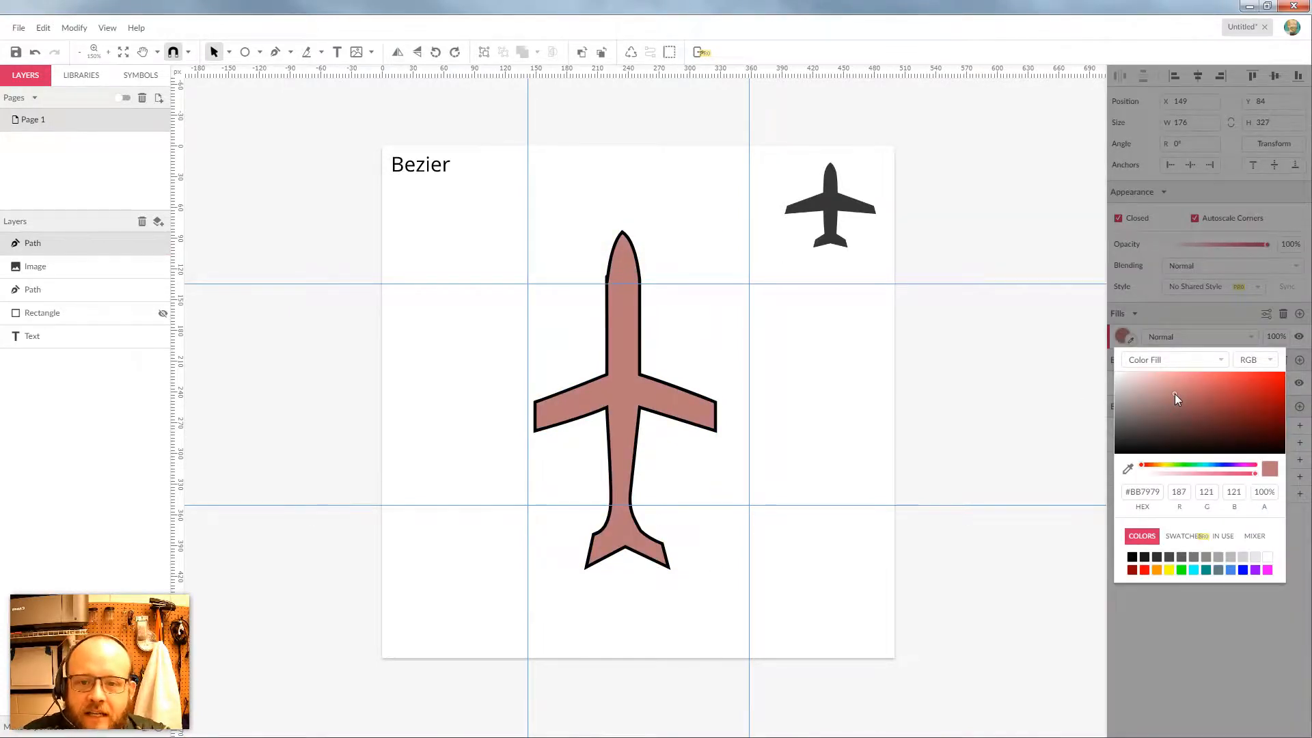
# Marquee-select the filled airplane and delete it
pyautogui.click(713, 244)
pyautogui.moveTo(714, 244); pyautogui.dragTo(593, 292)
pyautogui.press('Delete')
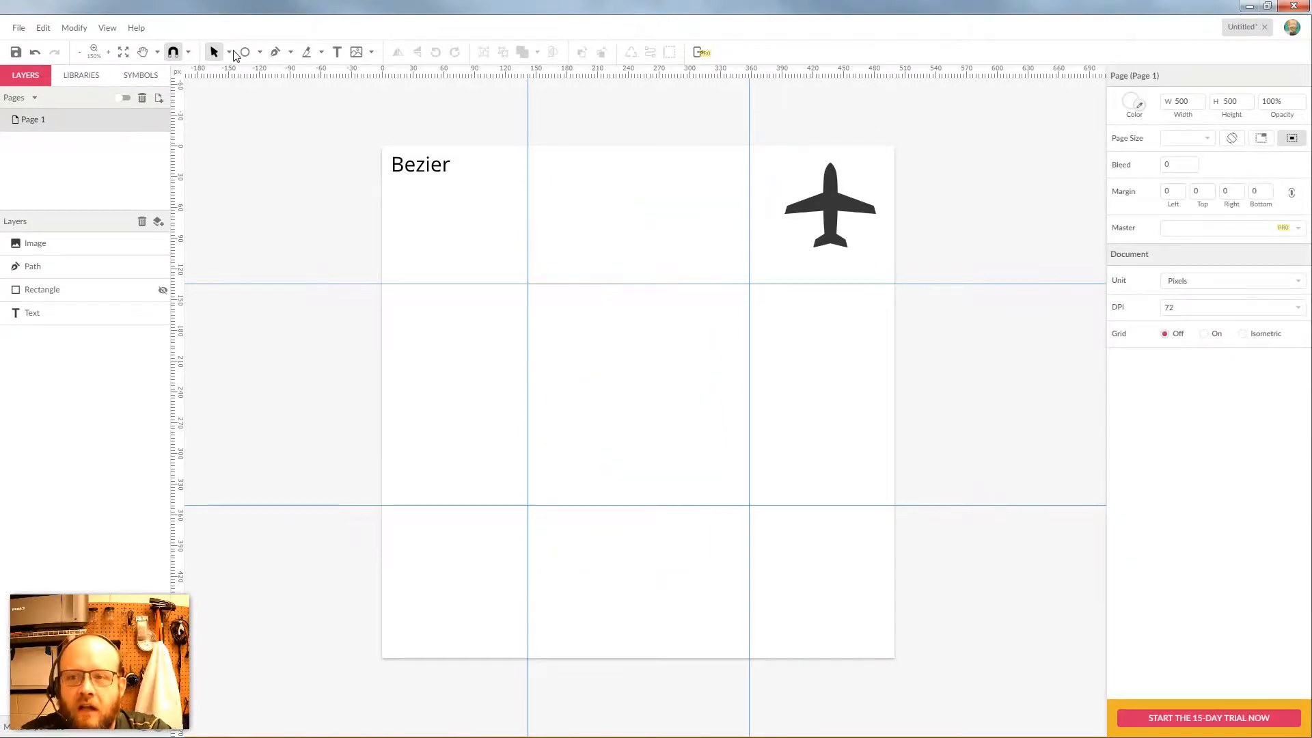
# With the Pen tool, place a new path's first anchor at 163, 174, left of centre
pyautogui.click(291, 53)
pyautogui.click(311, 73)
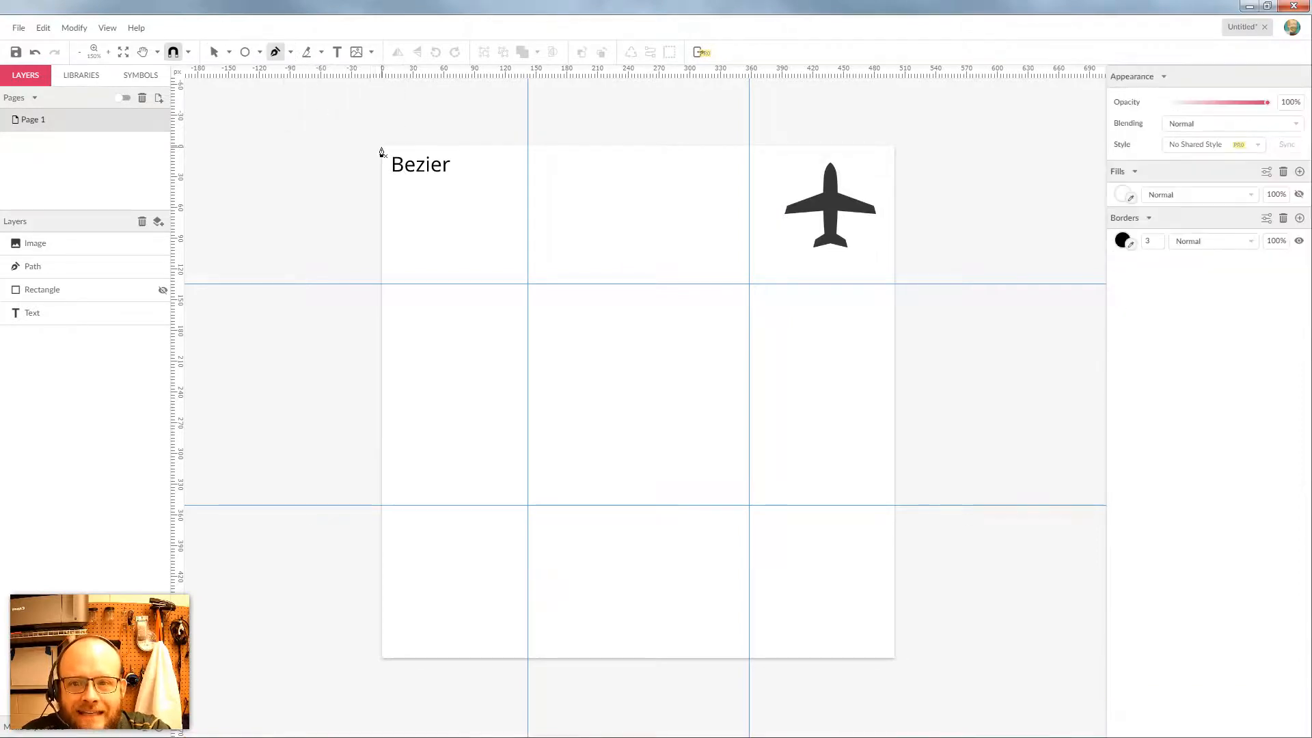
pyautogui.click(725, 205)
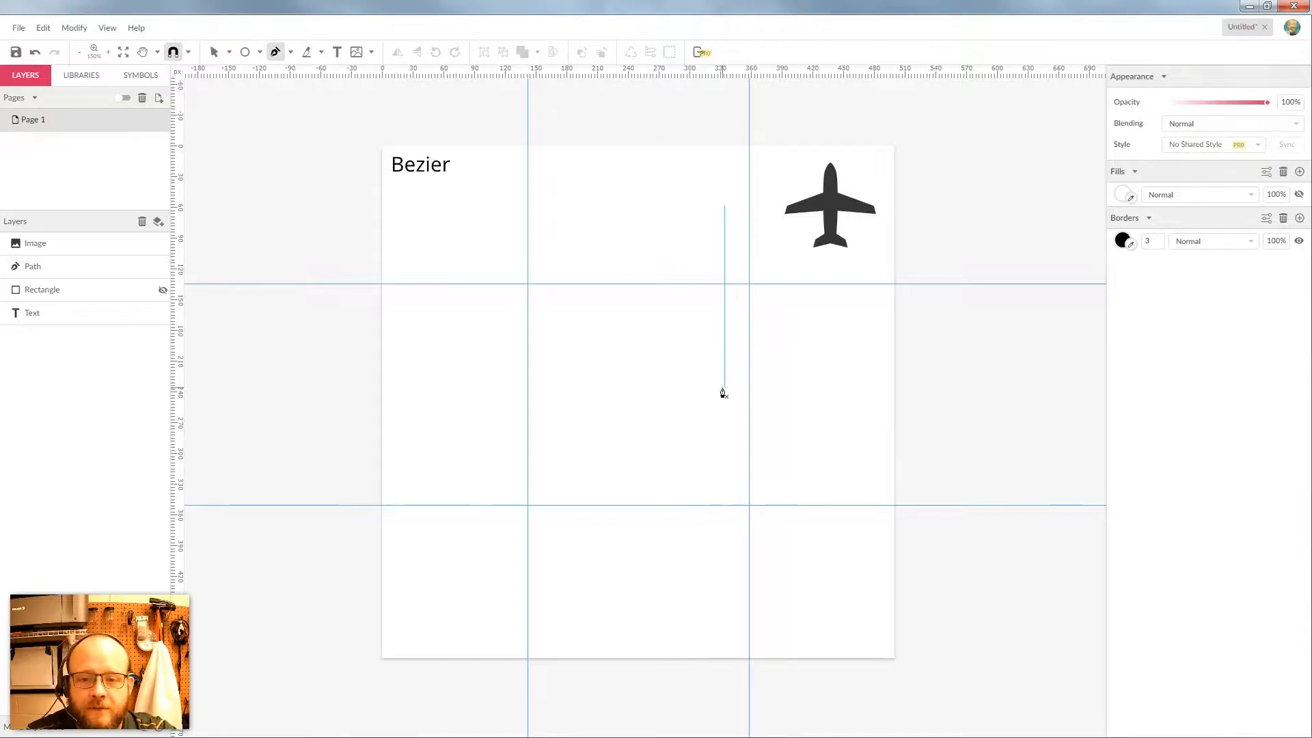
pyautogui.press('Escape')
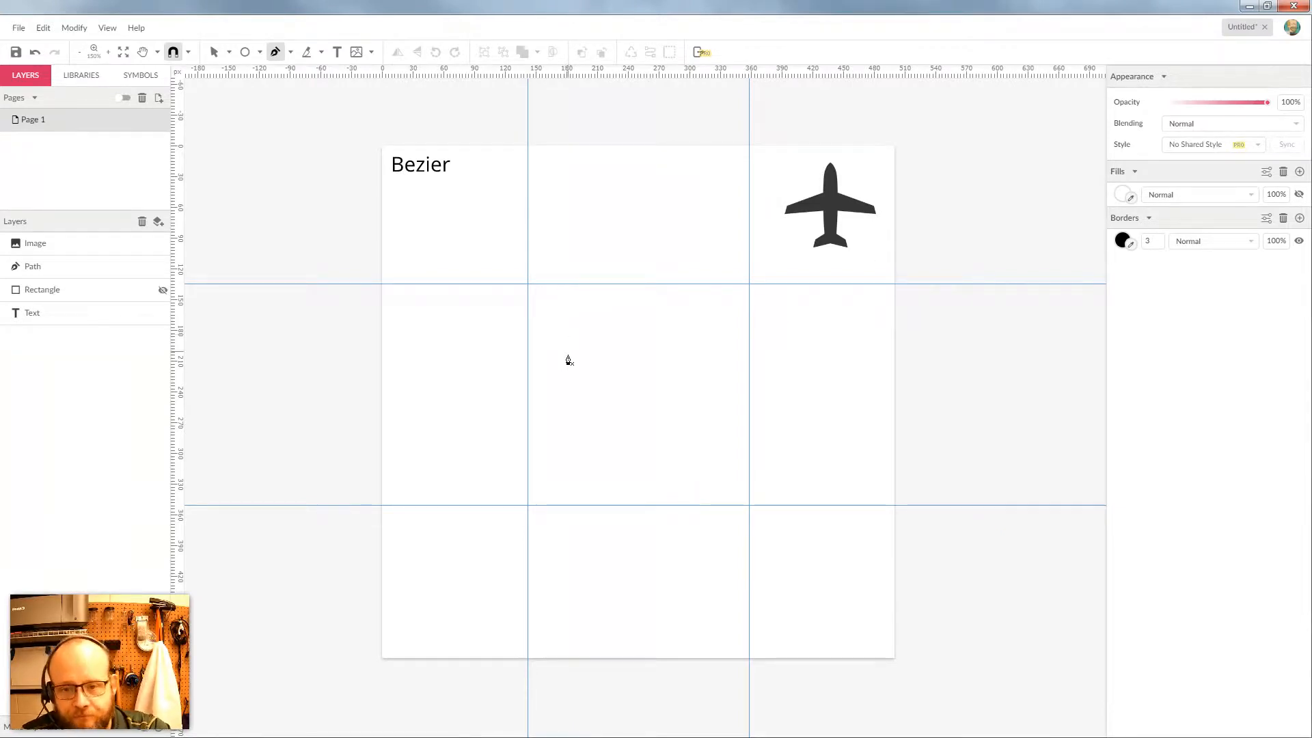
pyautogui.click(549, 325)
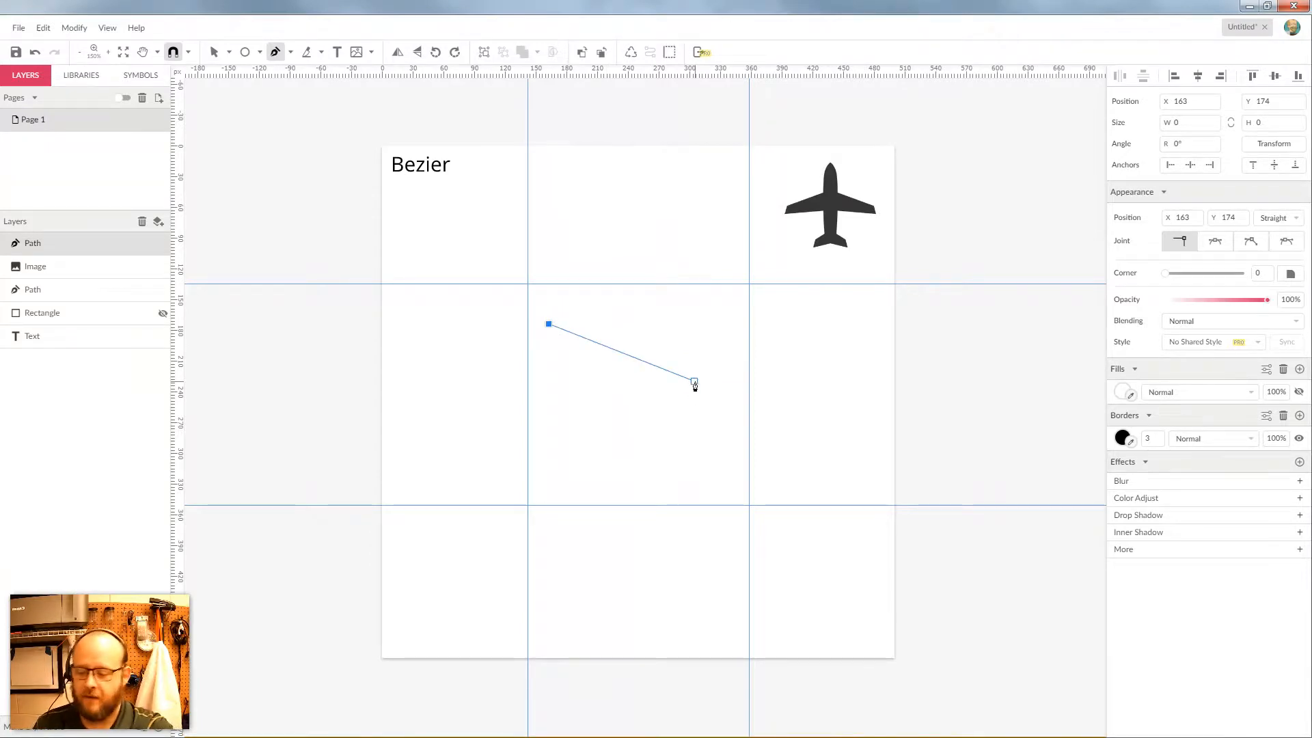
# Drag out a second, curved anchor so the path arches up and to the right
pyautogui.press('shift')
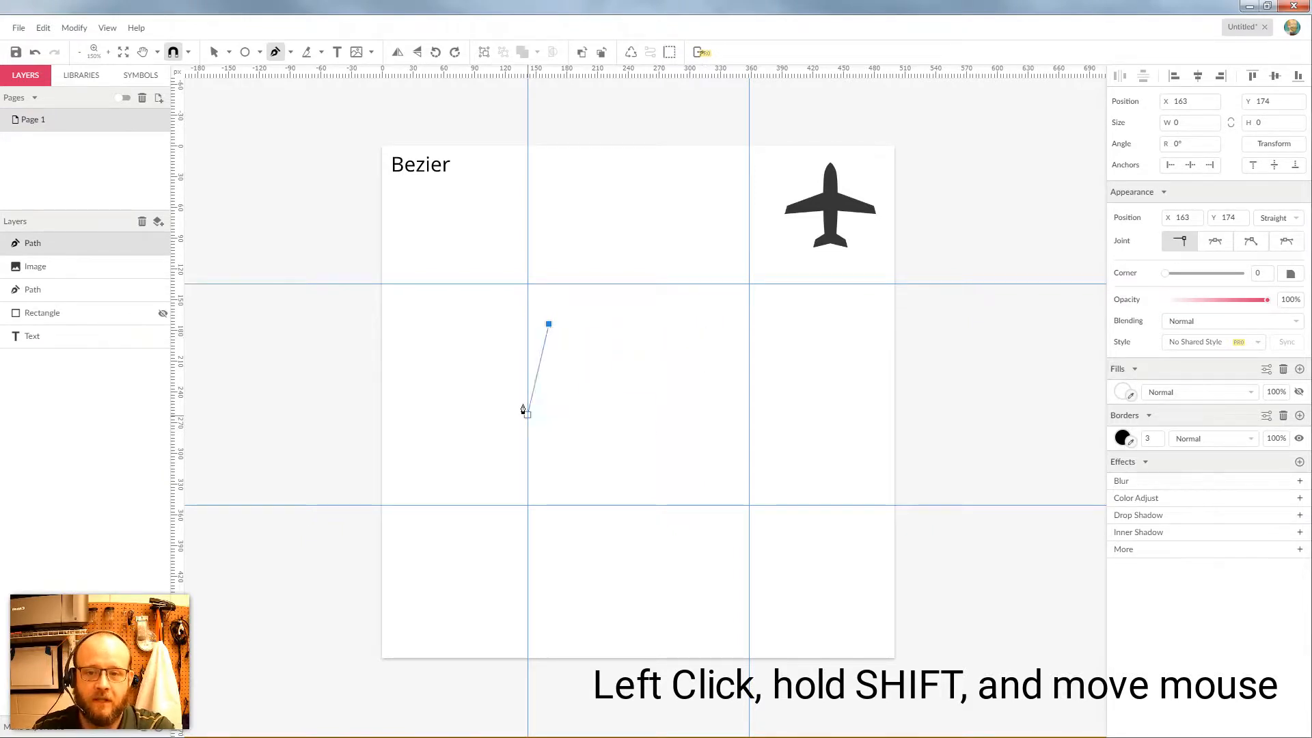
pyautogui.moveTo(649, 303); pyautogui.dragTo(730, 387)
# Add curved anchors along the bottom, right, top and left, closing on the start (475 × 323.7)
pyautogui.moveTo(668, 522); pyautogui.dragTo(802, 514)
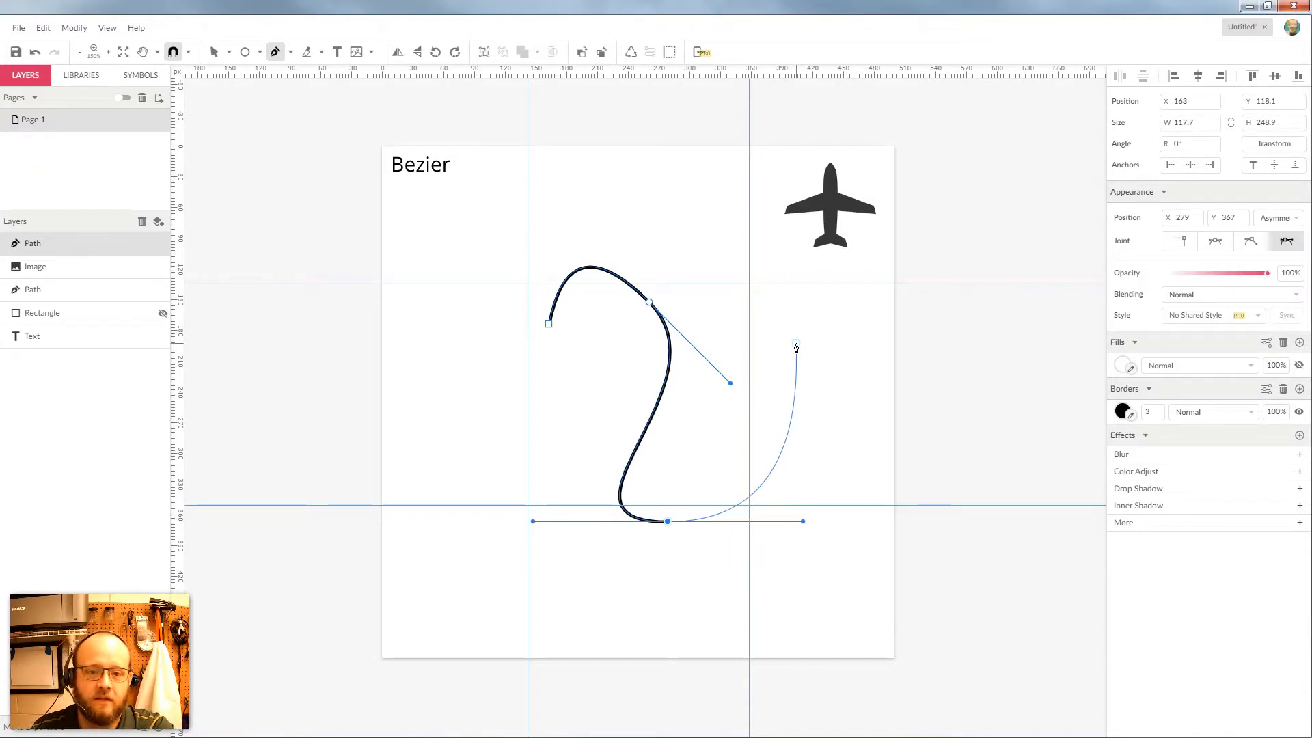
pyautogui.moveTo(846, 342); pyautogui.dragTo(927, 343)
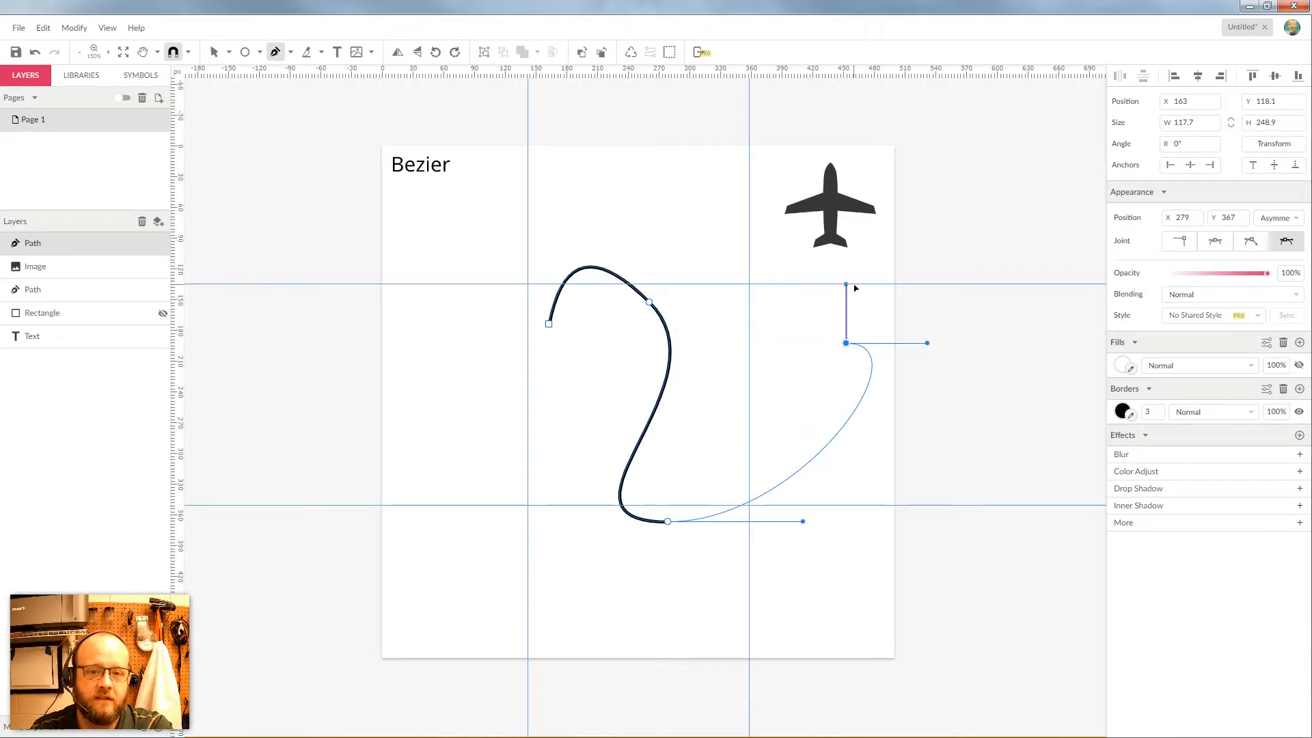
pyautogui.moveTo(854, 285); pyautogui.dragTo(853, 285)
pyautogui.click(707, 229)
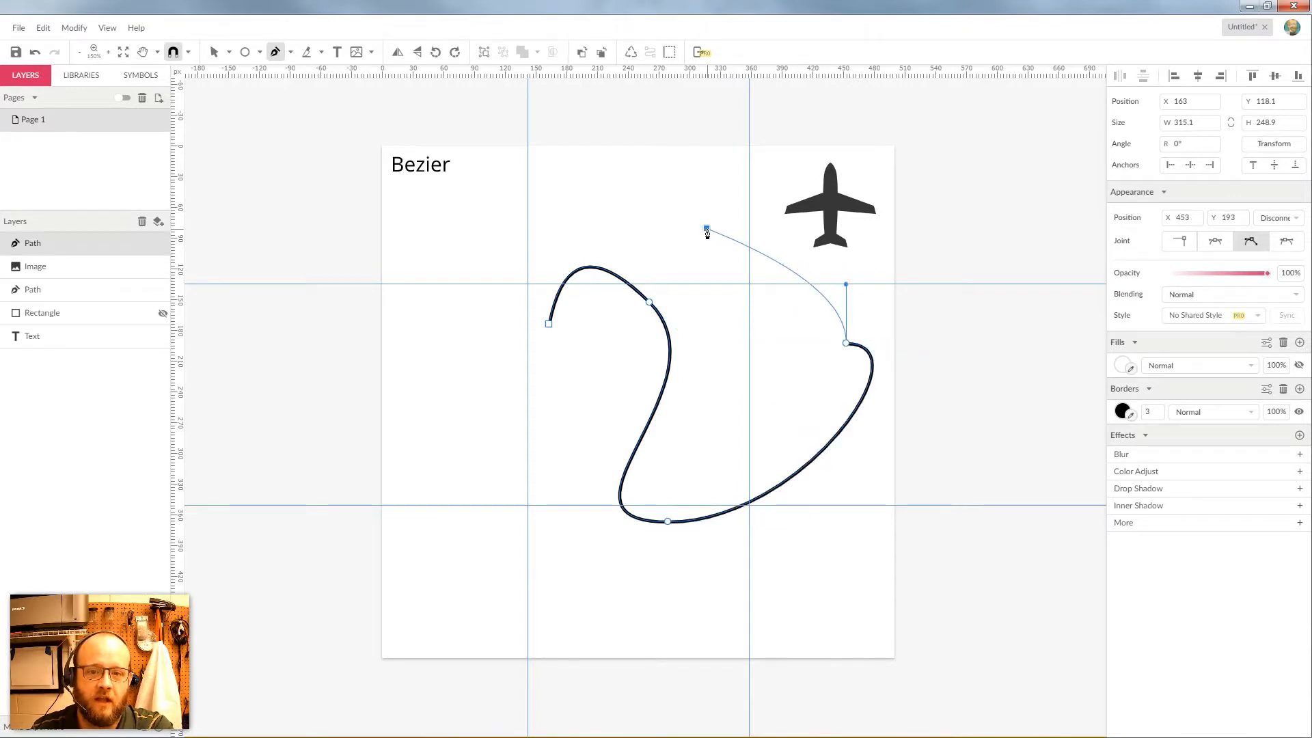
pyautogui.moveTo(707, 233); pyautogui.dragTo(584, 228)
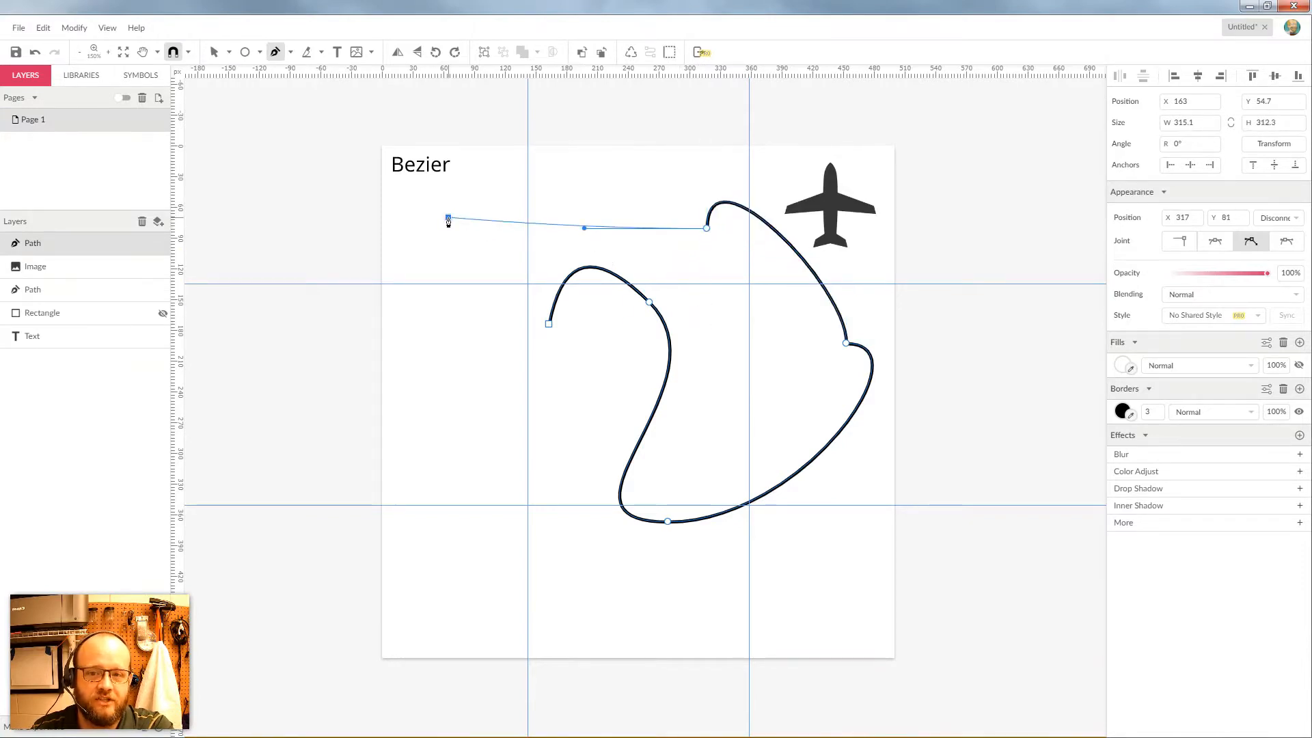
pyautogui.moveTo(448, 219); pyautogui.dragTo(470, 284)
pyautogui.moveTo(454, 349); pyautogui.dragTo(422, 374)
pyautogui.moveTo(458, 472); pyautogui.dragTo(520, 466)
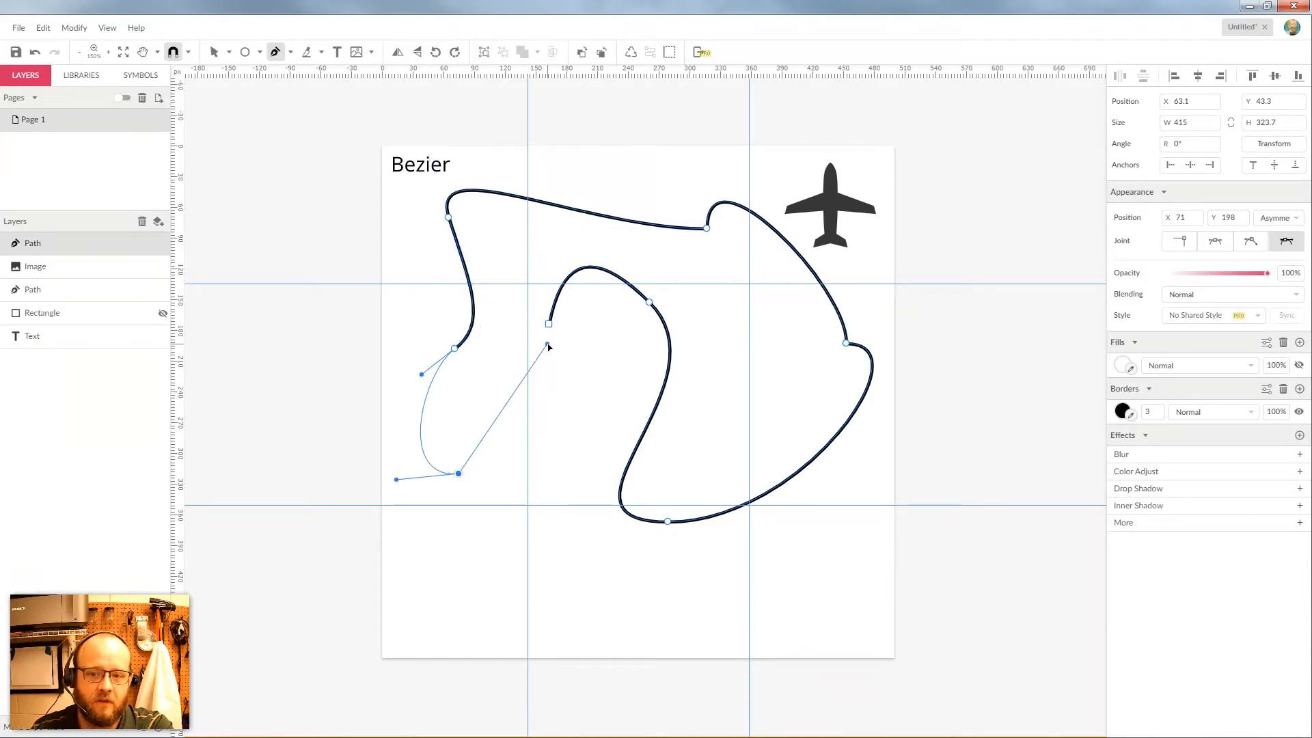
pyautogui.moveTo(547, 345); pyautogui.dragTo(604, 329)
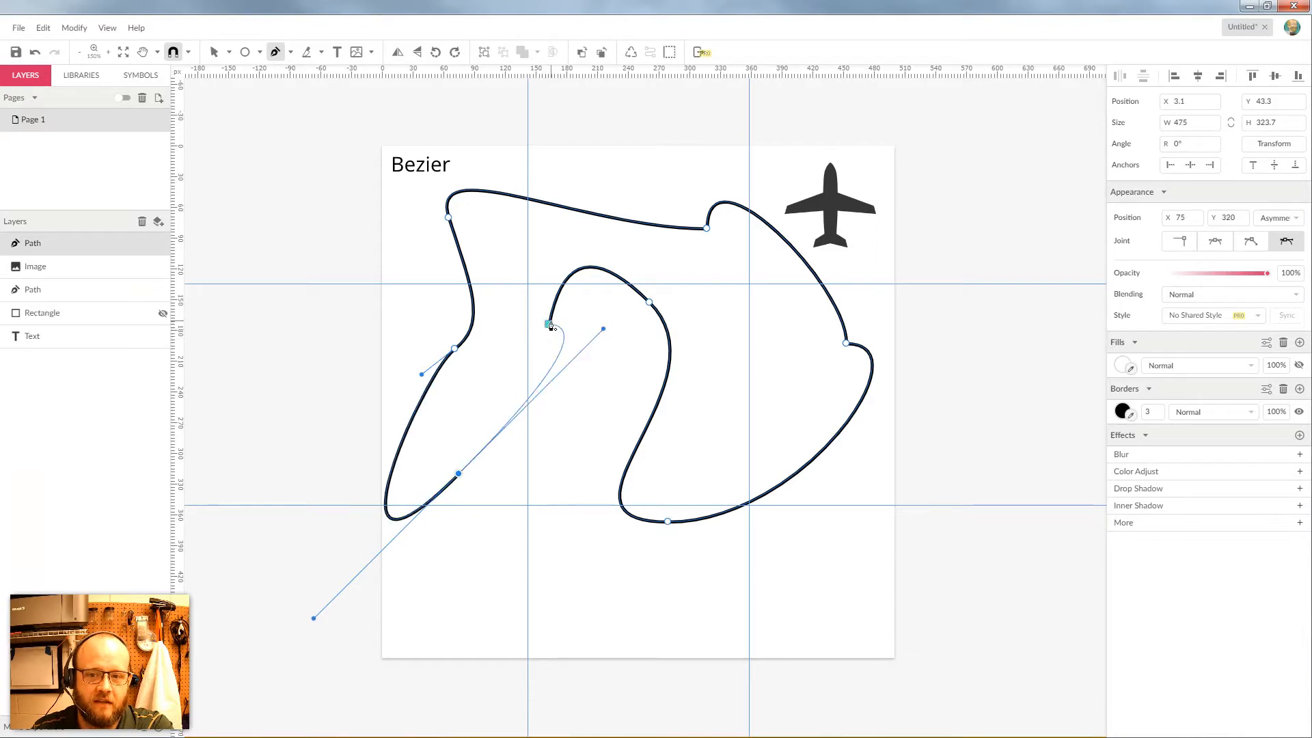
pyautogui.click(551, 325)
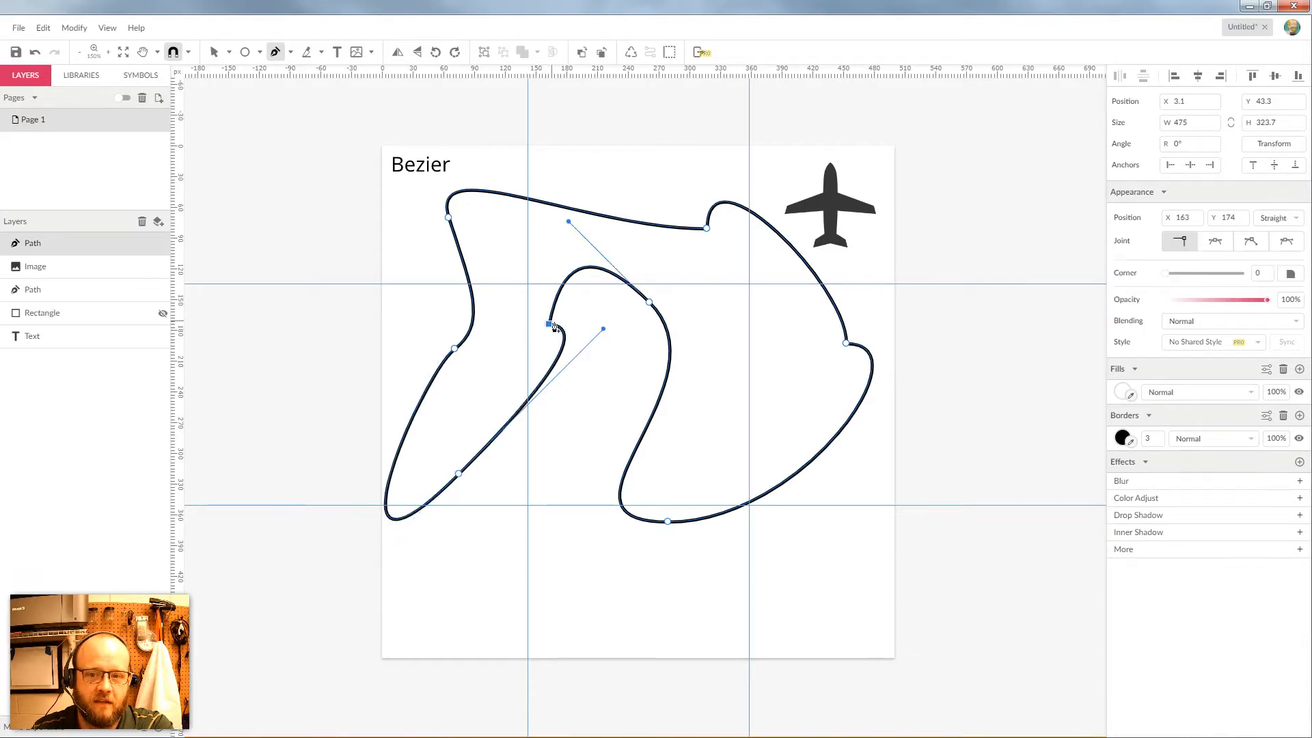
# Drag the closed curvy path down to position 12.5, 99.6 with the Pointer tool
pyautogui.click(213, 55)
pyautogui.click(622, 182)
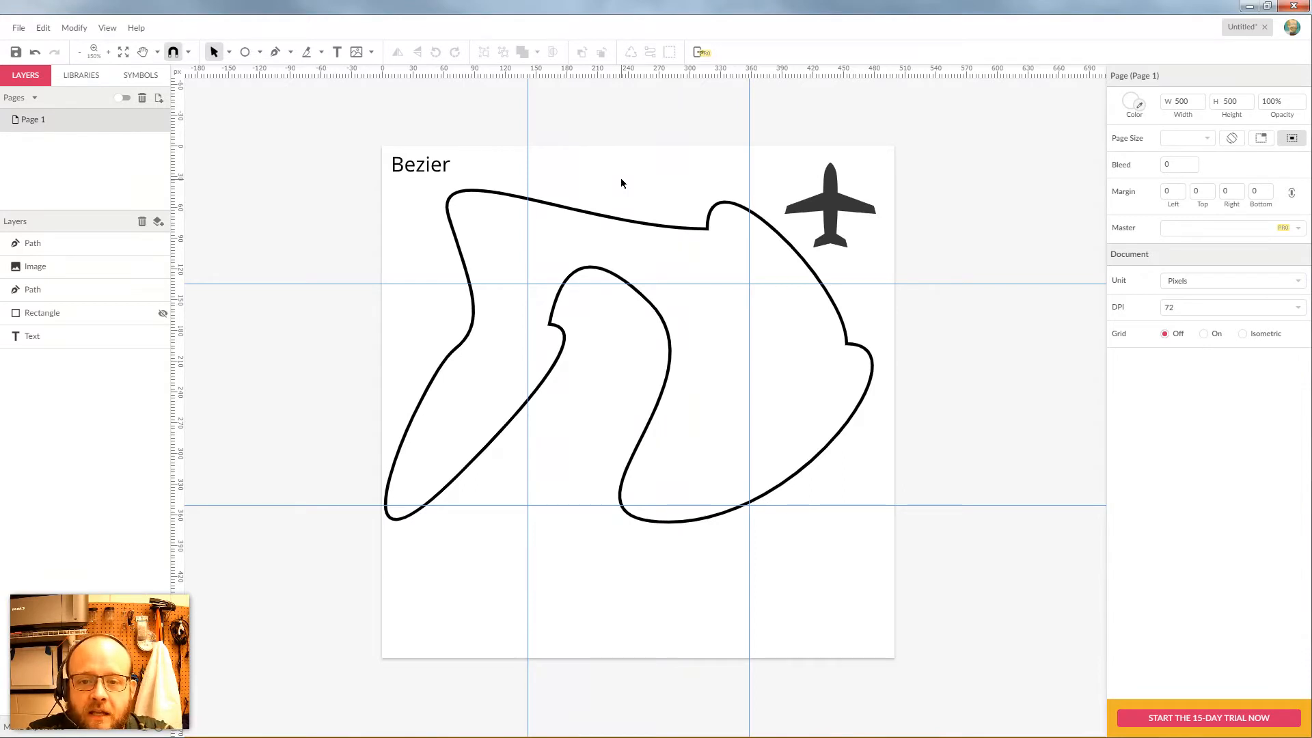
pyautogui.moveTo(623, 221); pyautogui.dragTo(635, 281)
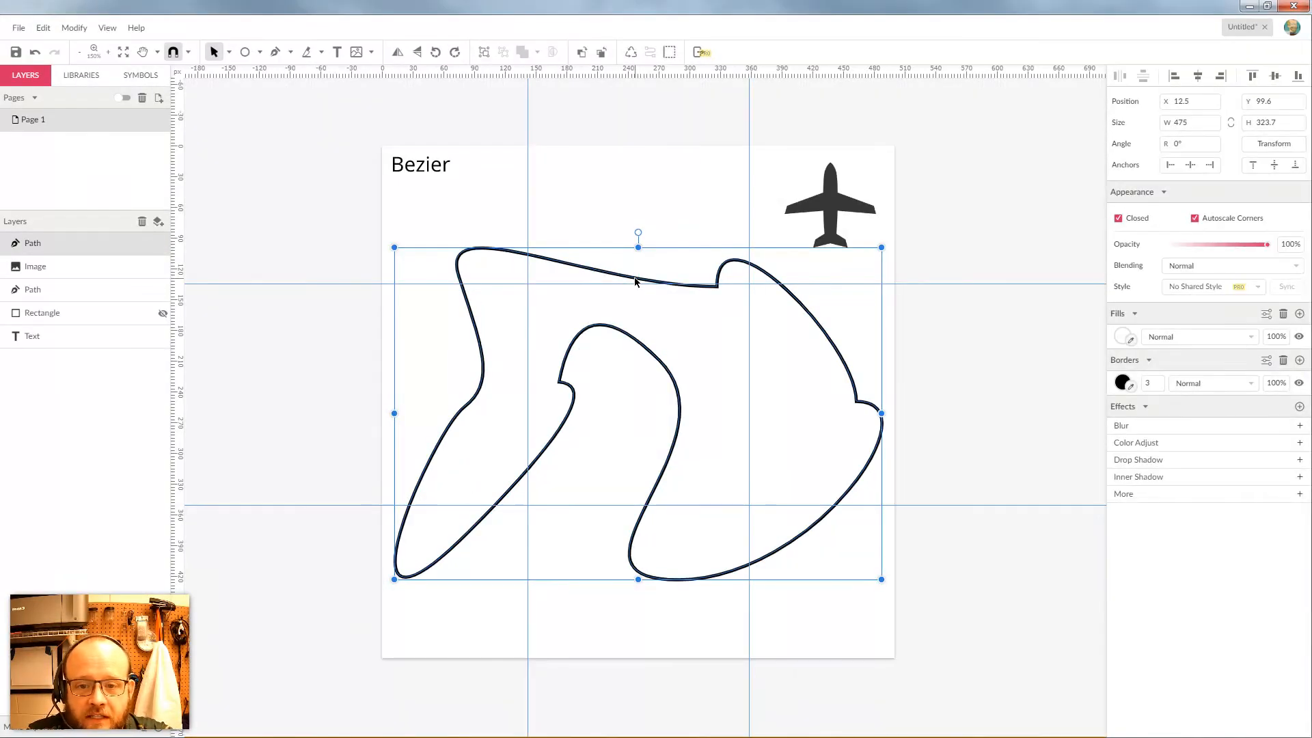